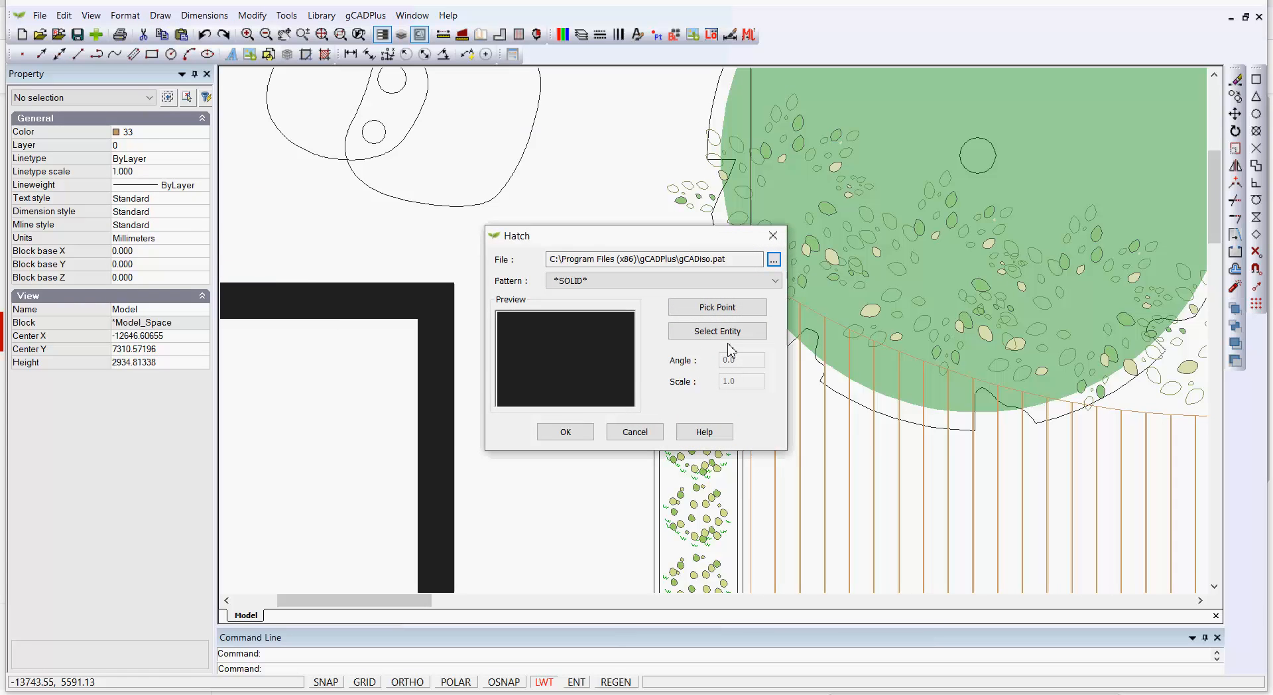
pyautogui.click(727, 310)
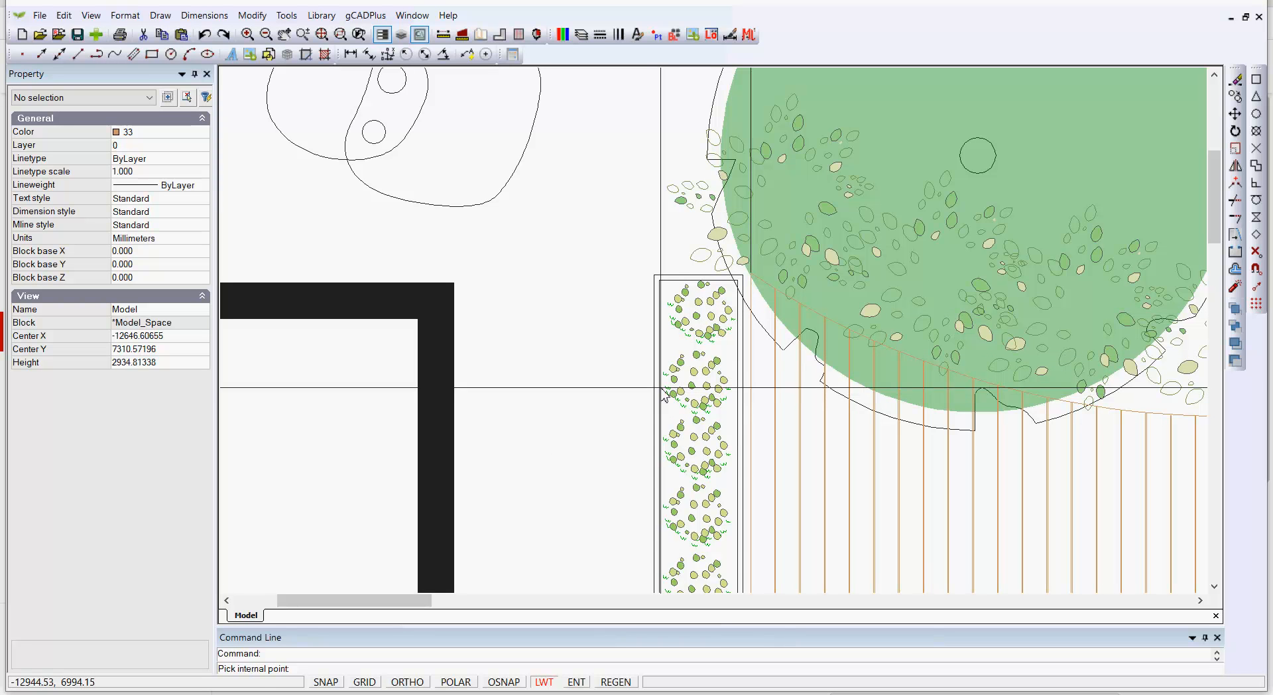
pyautogui.scroll(5, 661, 398)
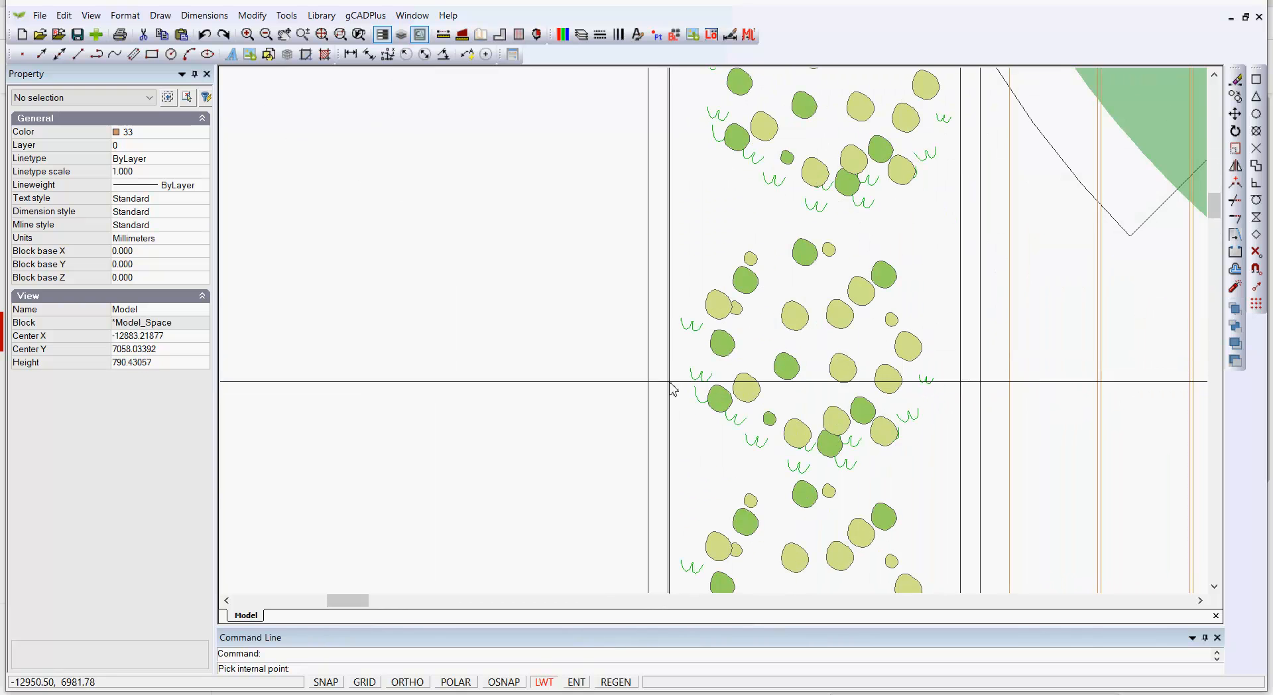
pyautogui.scroll(-1, 701, 328)
pyautogui.scroll(-2, 701, 326)
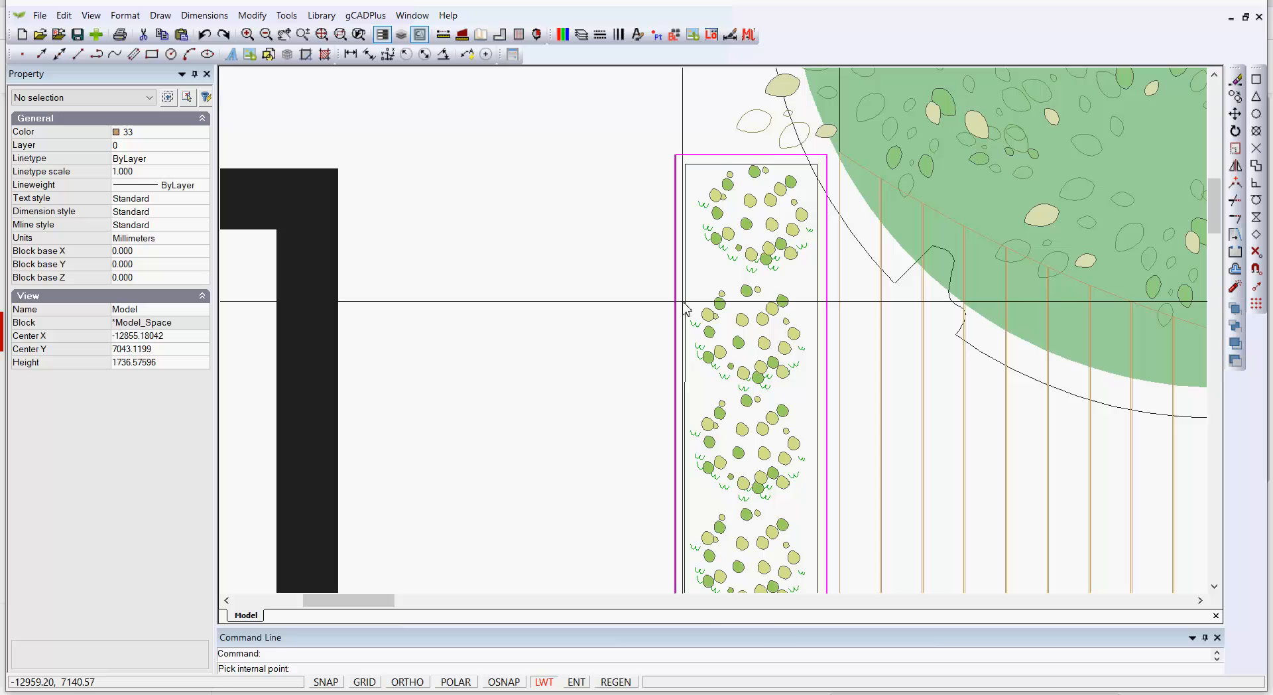
pyautogui.rightClick(683, 300)
pyautogui.rightClick(652, 289)
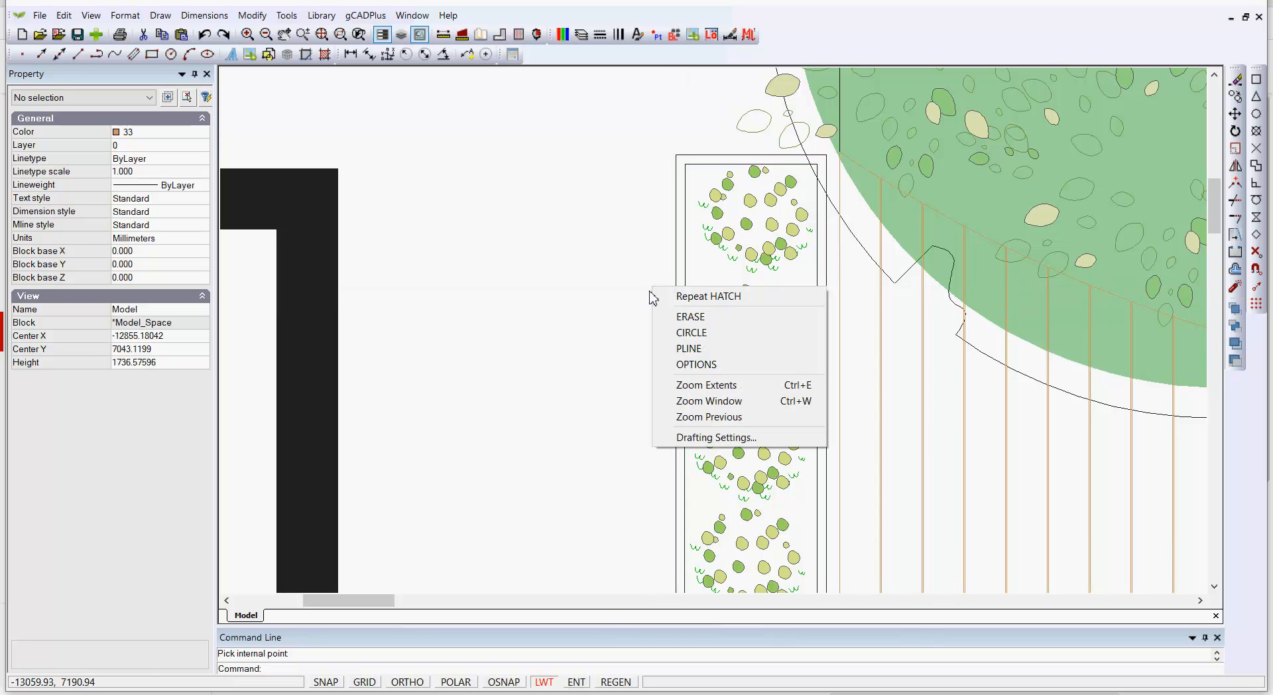
# Fill the planter box's double outline with a solid hatch by selecting its two border polylines
pyautogui.click(694, 302)
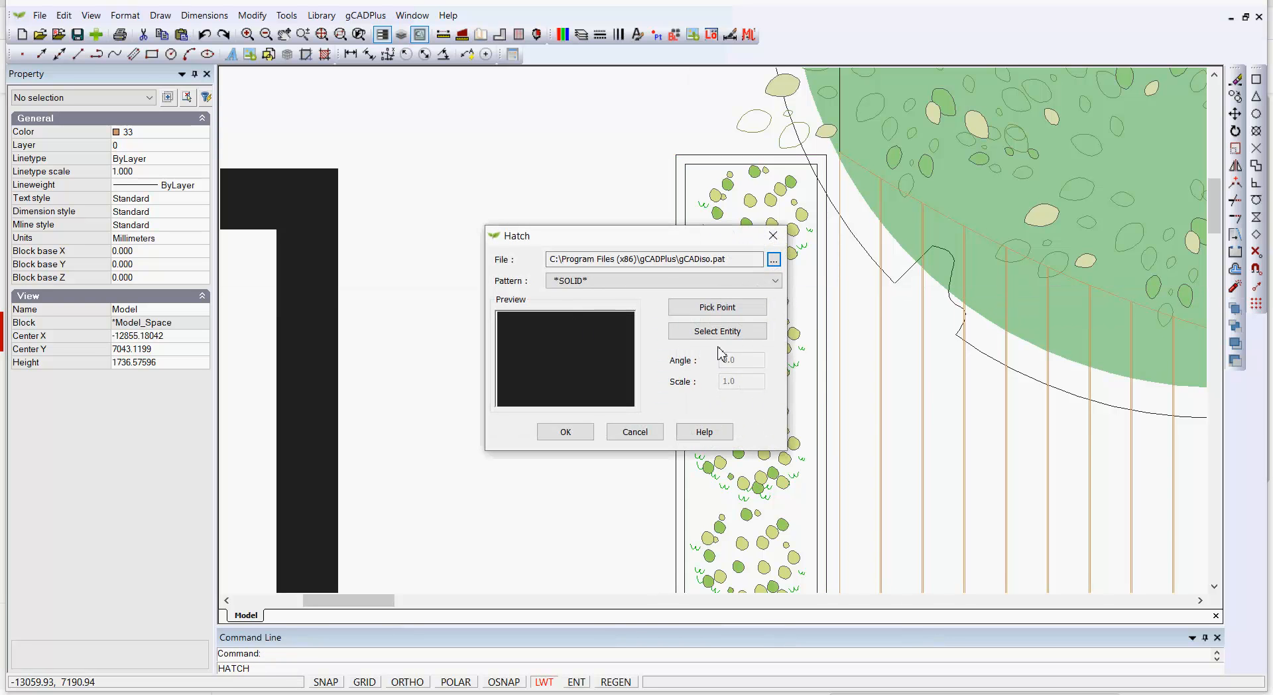
pyautogui.click(717, 331)
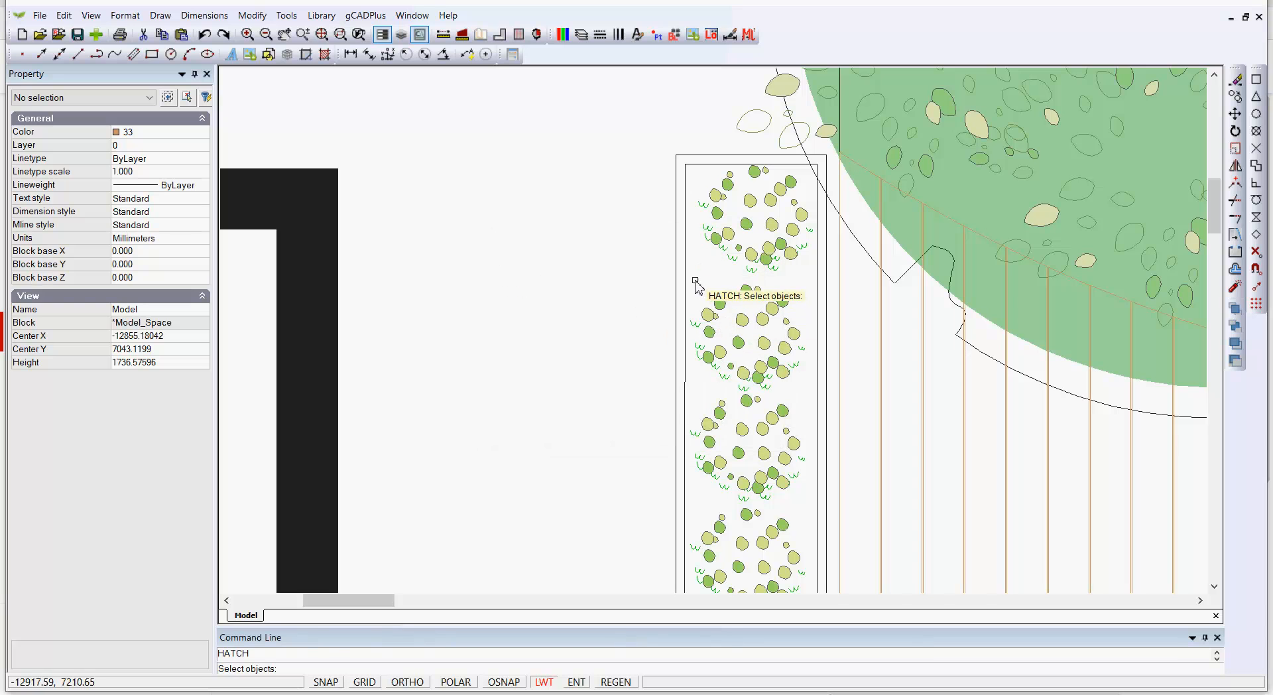
pyautogui.click(675, 263)
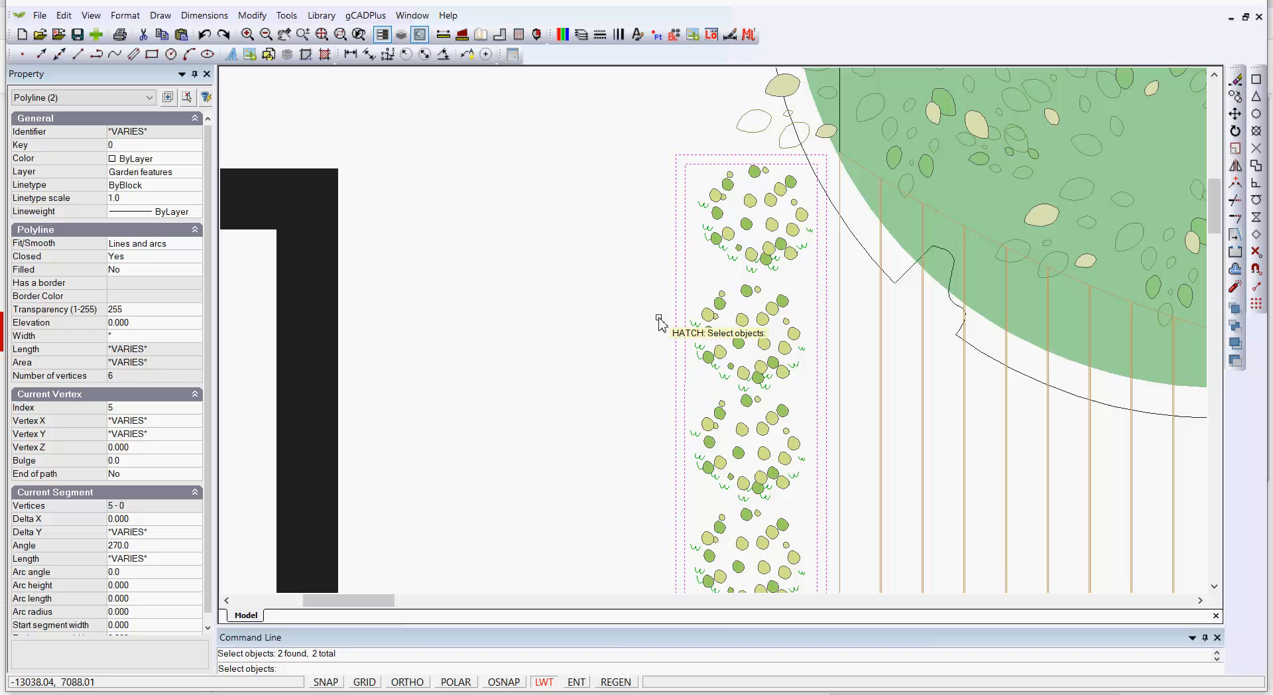
pyautogui.press('Return')
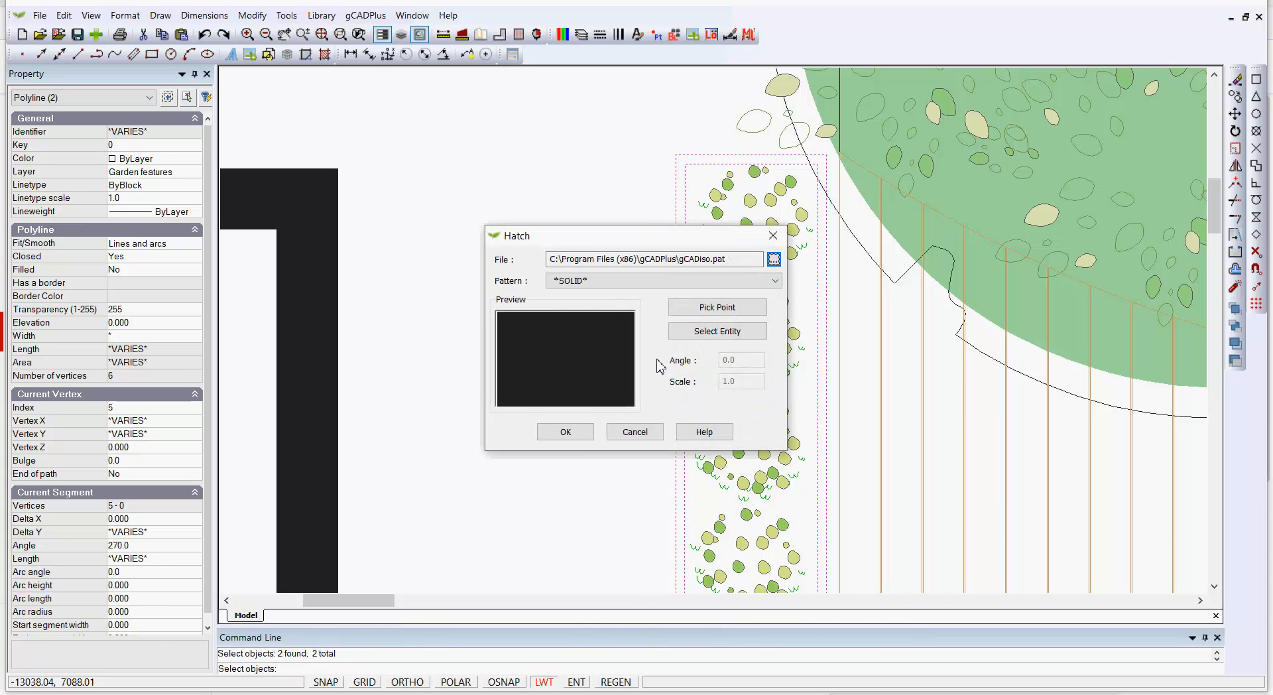
pyautogui.click(565, 433)
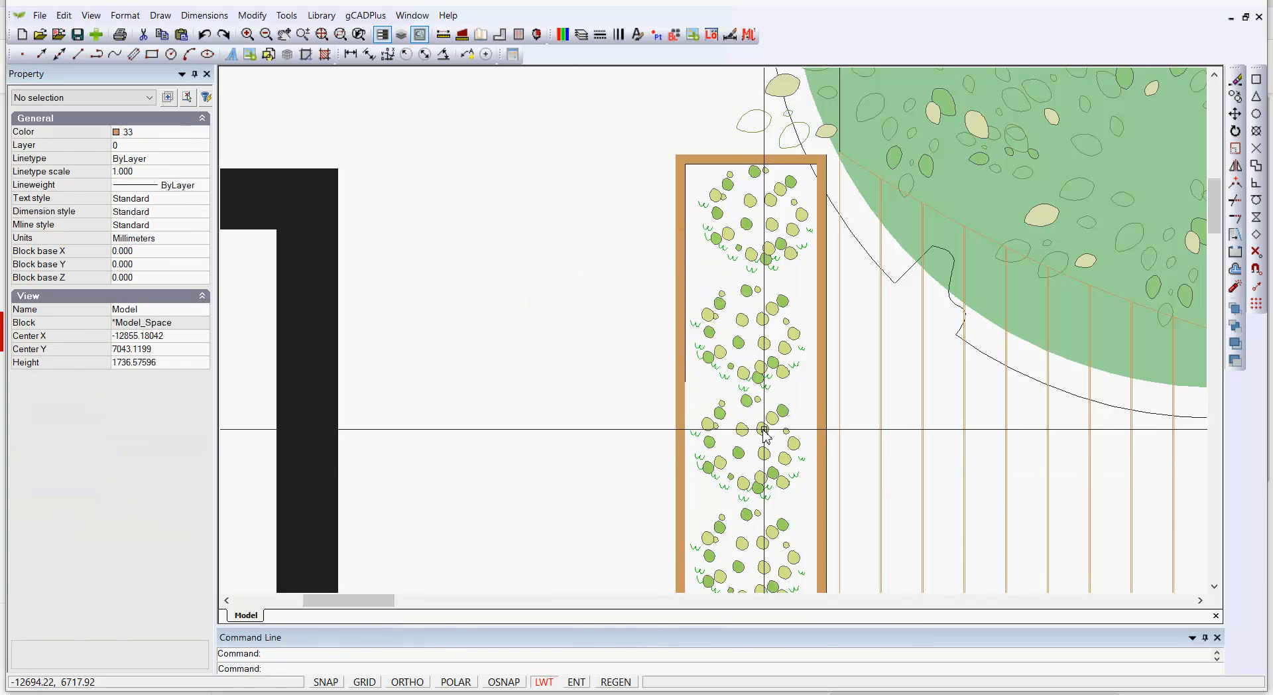
# Inspect the curved outlines and small circles of the garden feature near the house corner
pyautogui.scroll(-3, 771, 417)
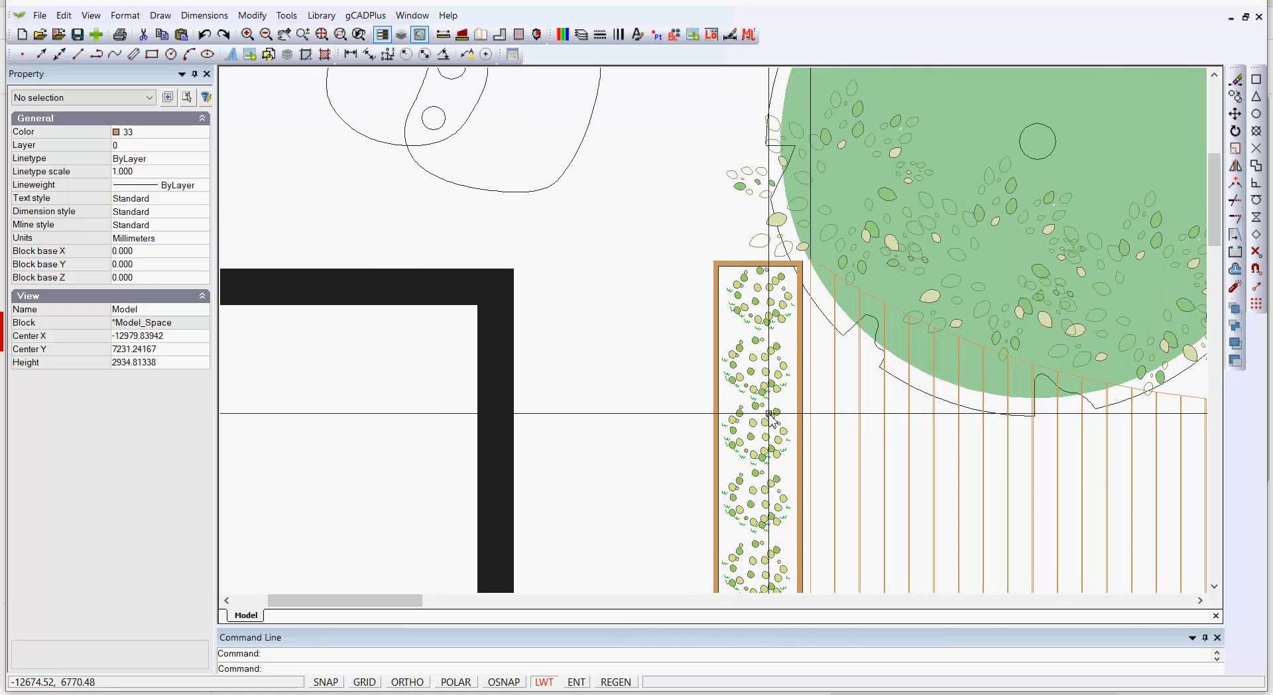
pyautogui.moveTo(656, 295); pyautogui.dragTo(784, 424, button='middle')
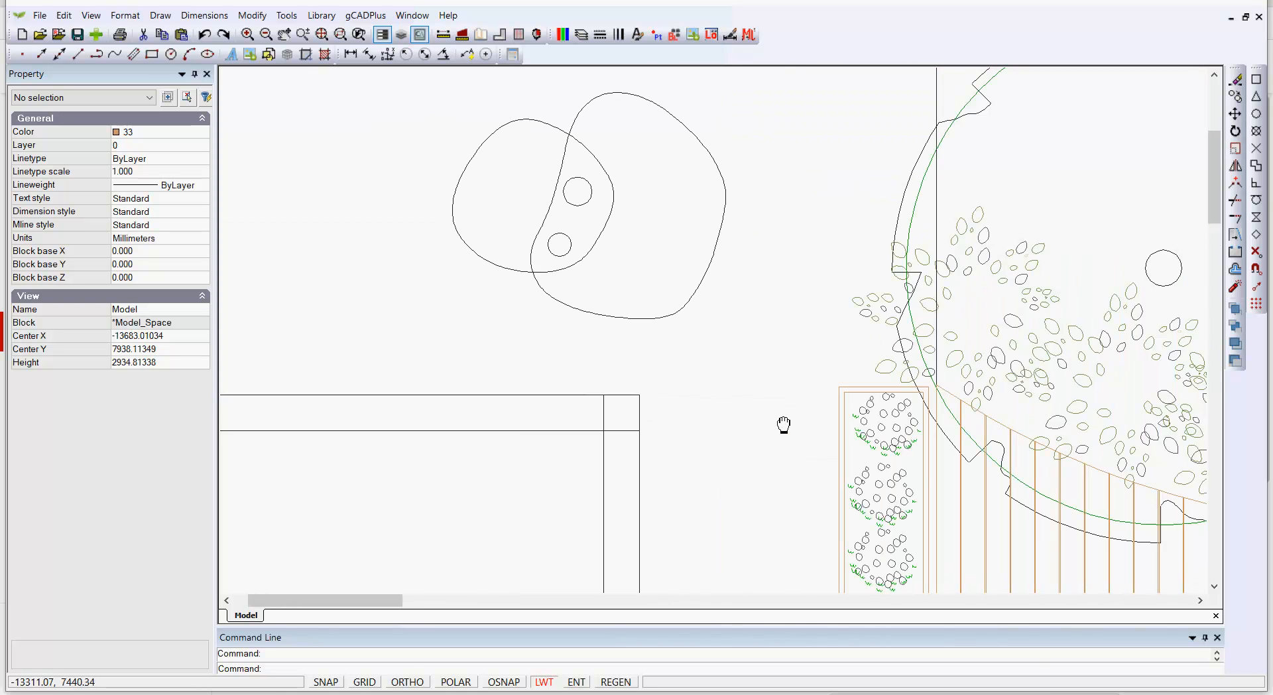
pyautogui.scroll(-2, 715, 358)
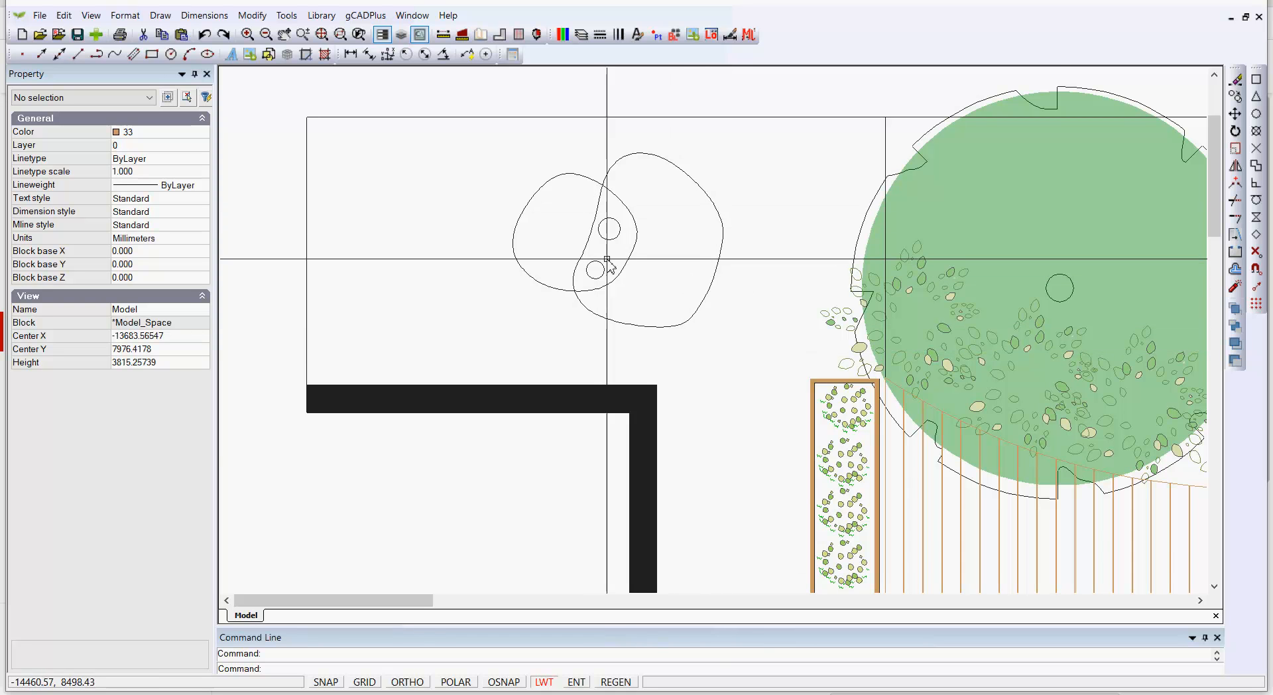
pyautogui.scroll(2, 607, 260)
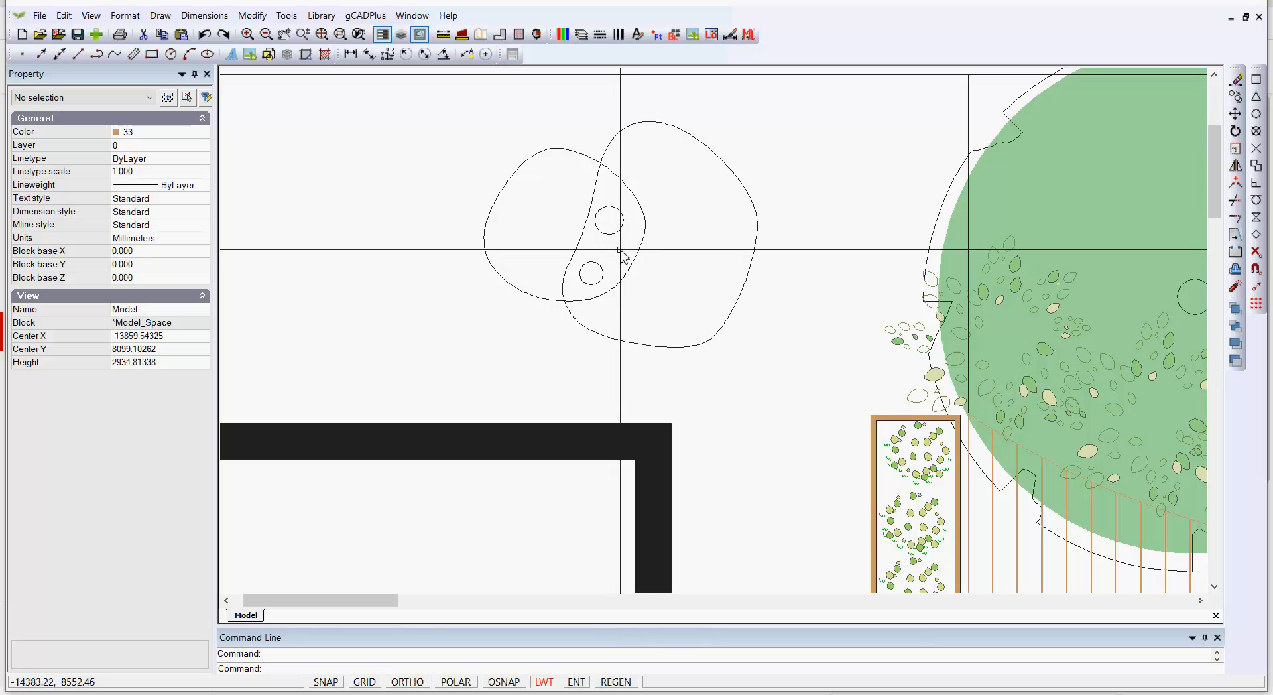
pyautogui.click(626, 282)
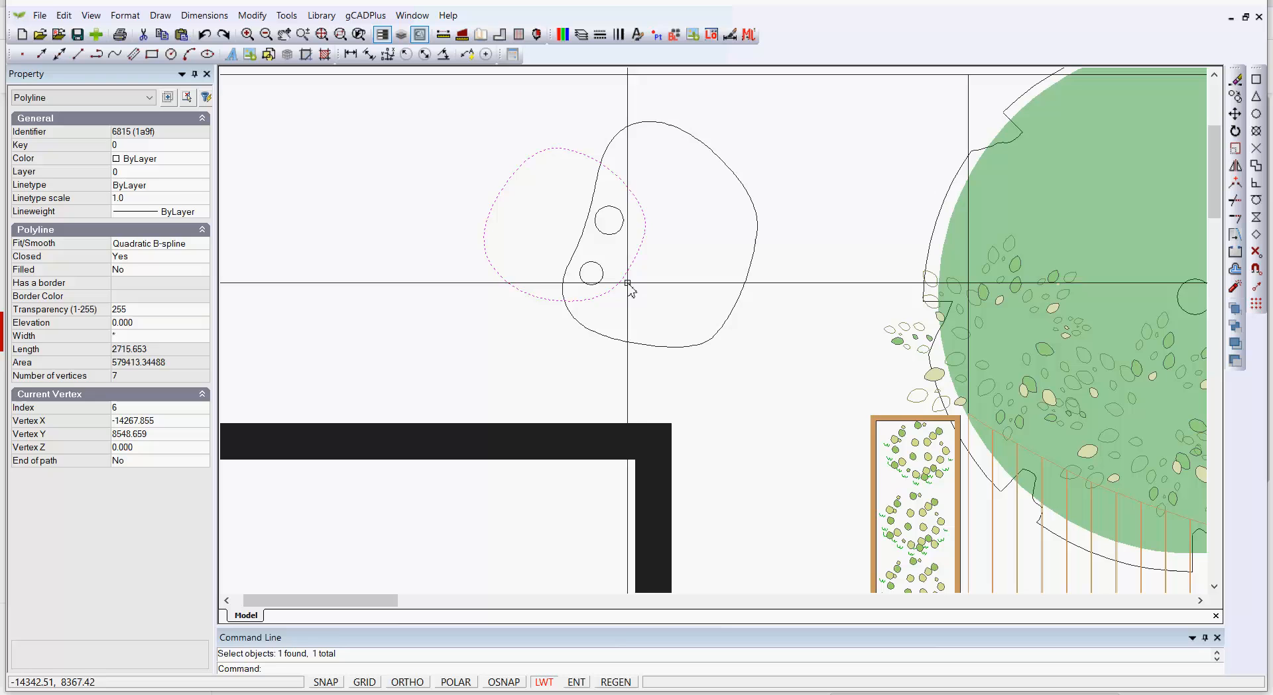
pyautogui.press('Escape')
pyautogui.click(735, 302)
pyautogui.press('Escape')
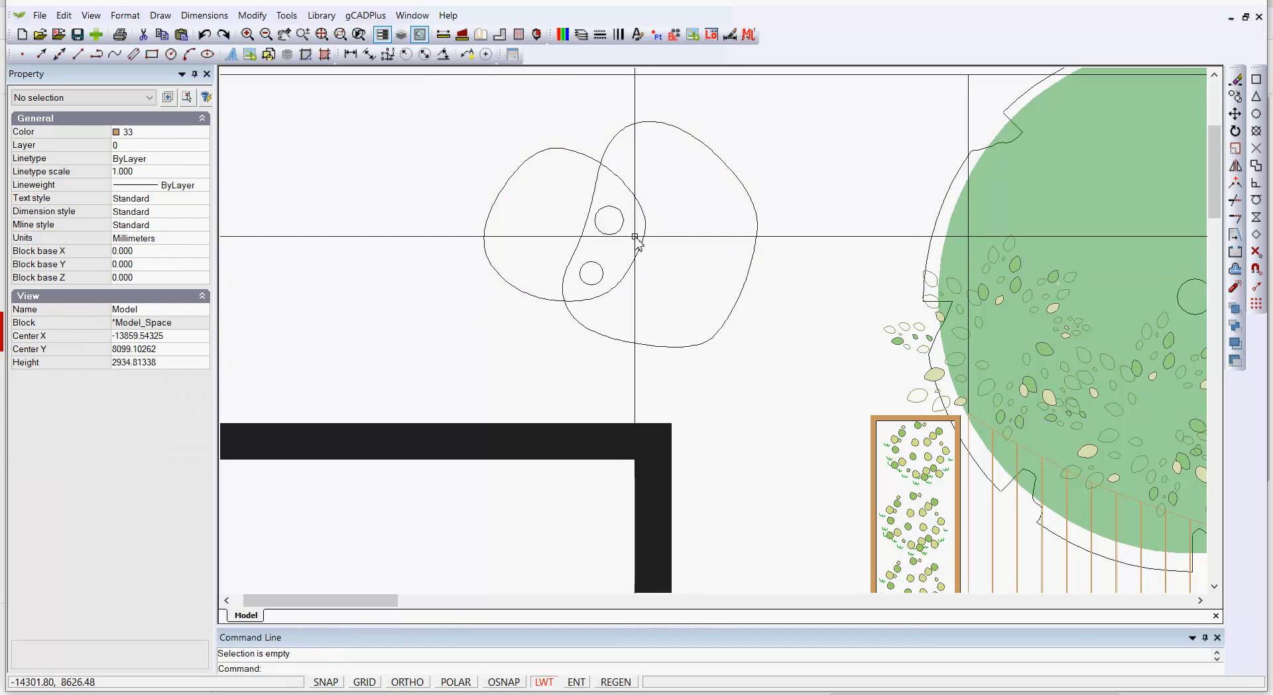
pyautogui.click(601, 233)
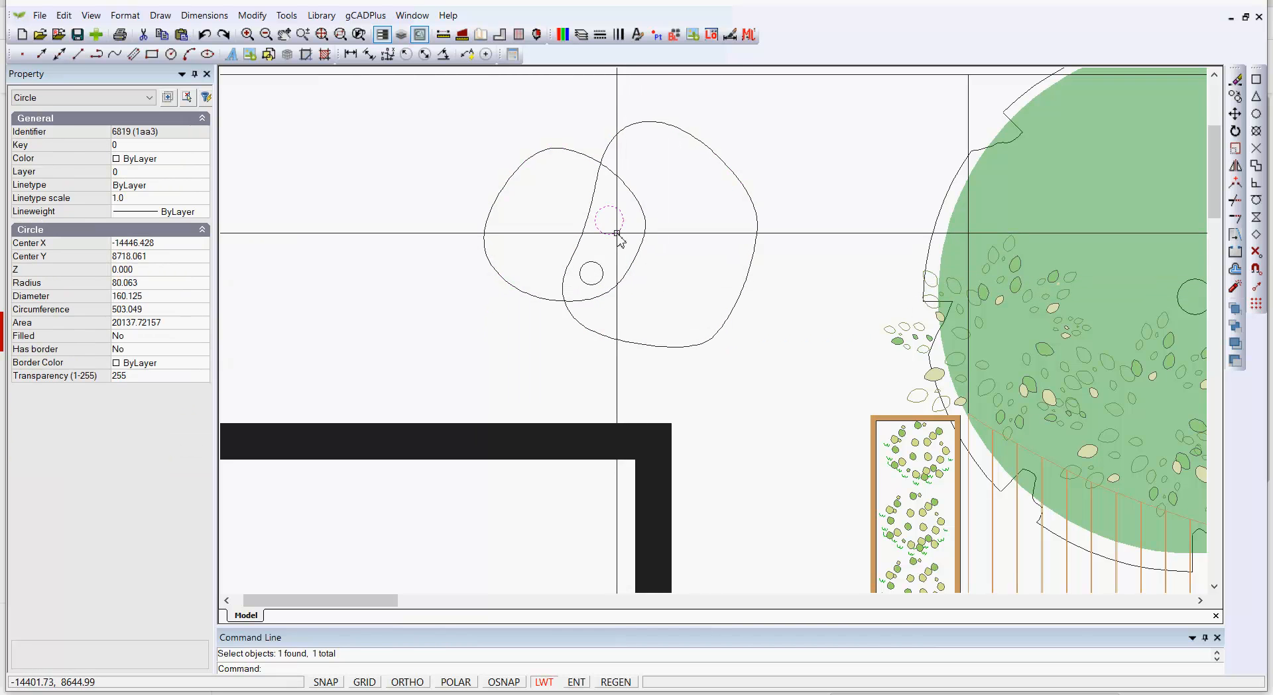
pyautogui.click(601, 274)
pyautogui.press('Escape')
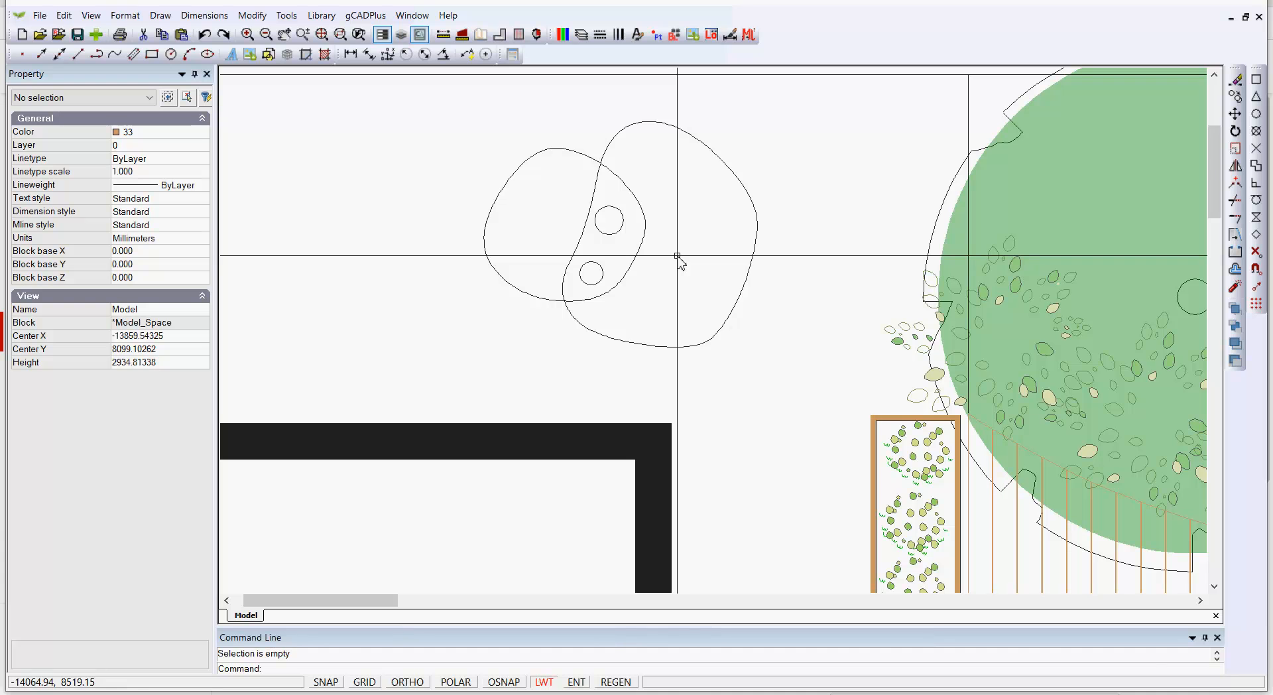
# Solid-hatch the curved shape holding two small circles by picking internal points inside it and both circles
pyautogui.rightClick(677, 256)
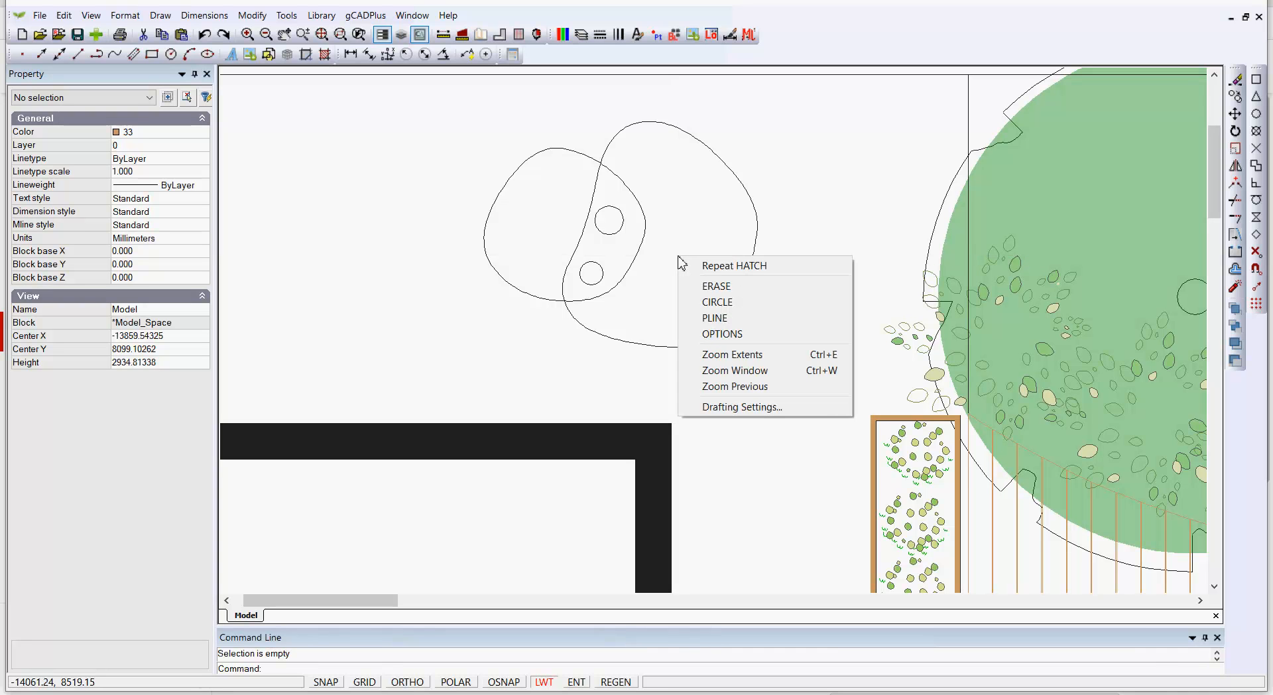
pyautogui.click(740, 266)
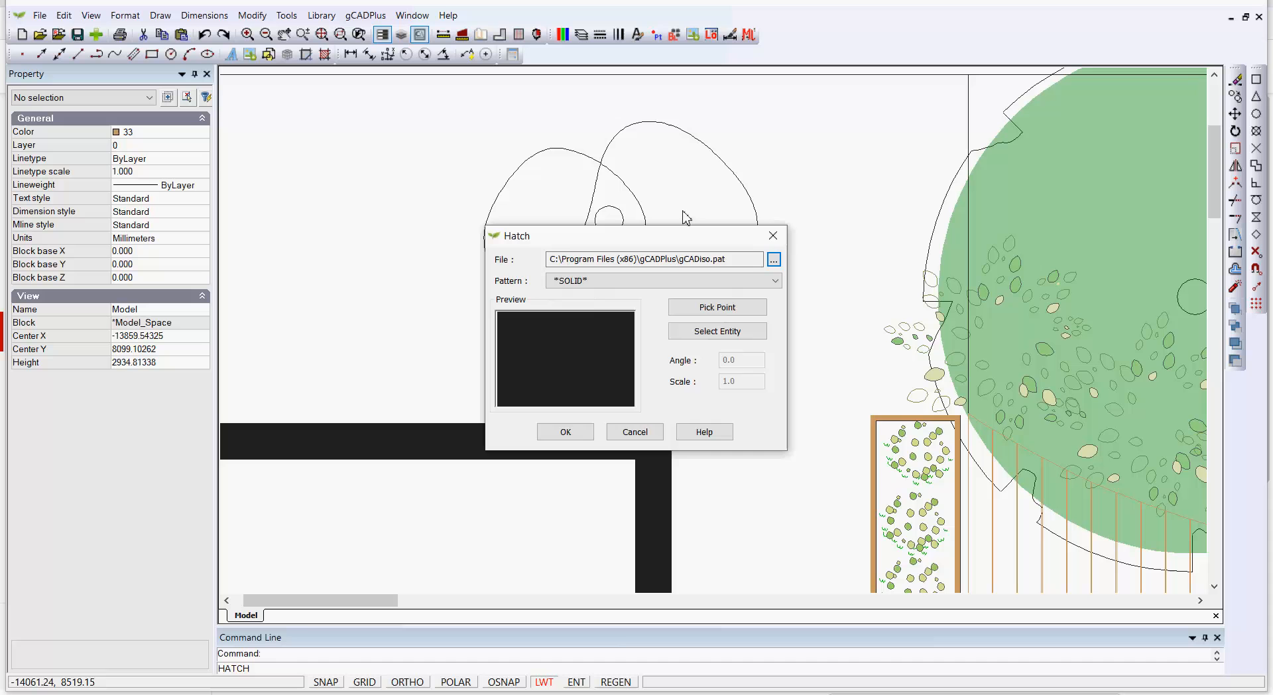
pyautogui.click(716, 309)
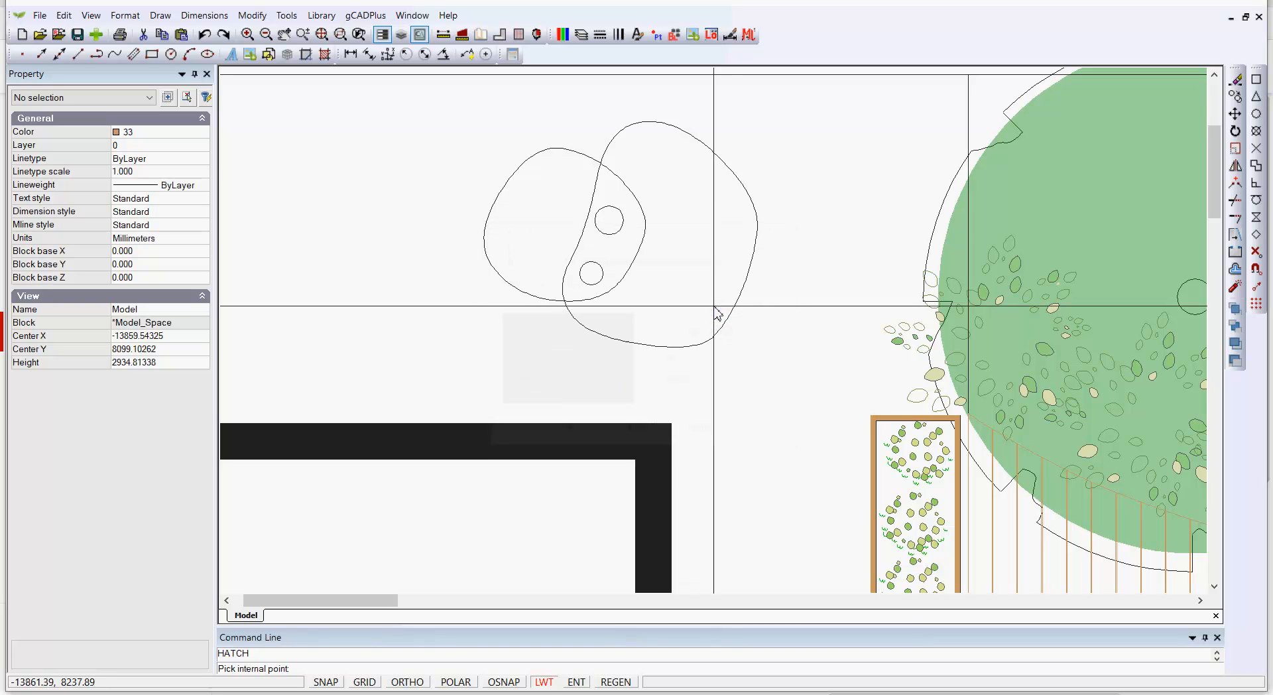
pyautogui.click(619, 270)
pyautogui.scroll(3, 614, 274)
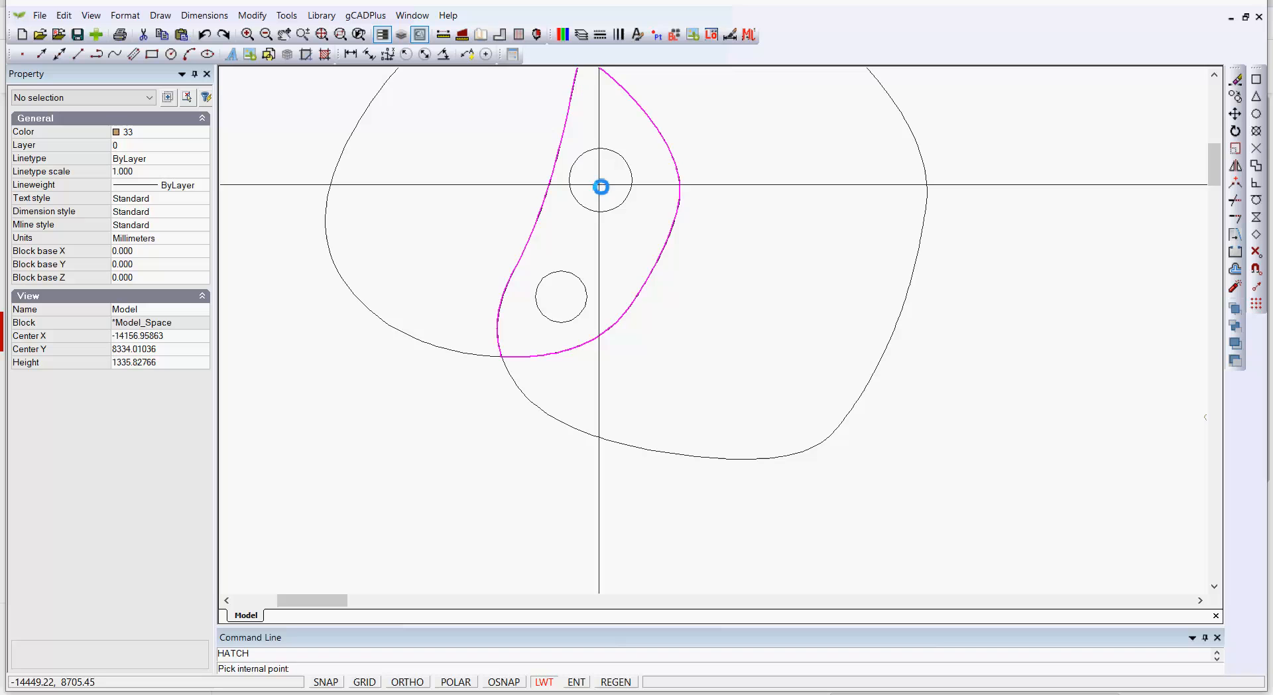
pyautogui.click(599, 187)
pyautogui.click(574, 296)
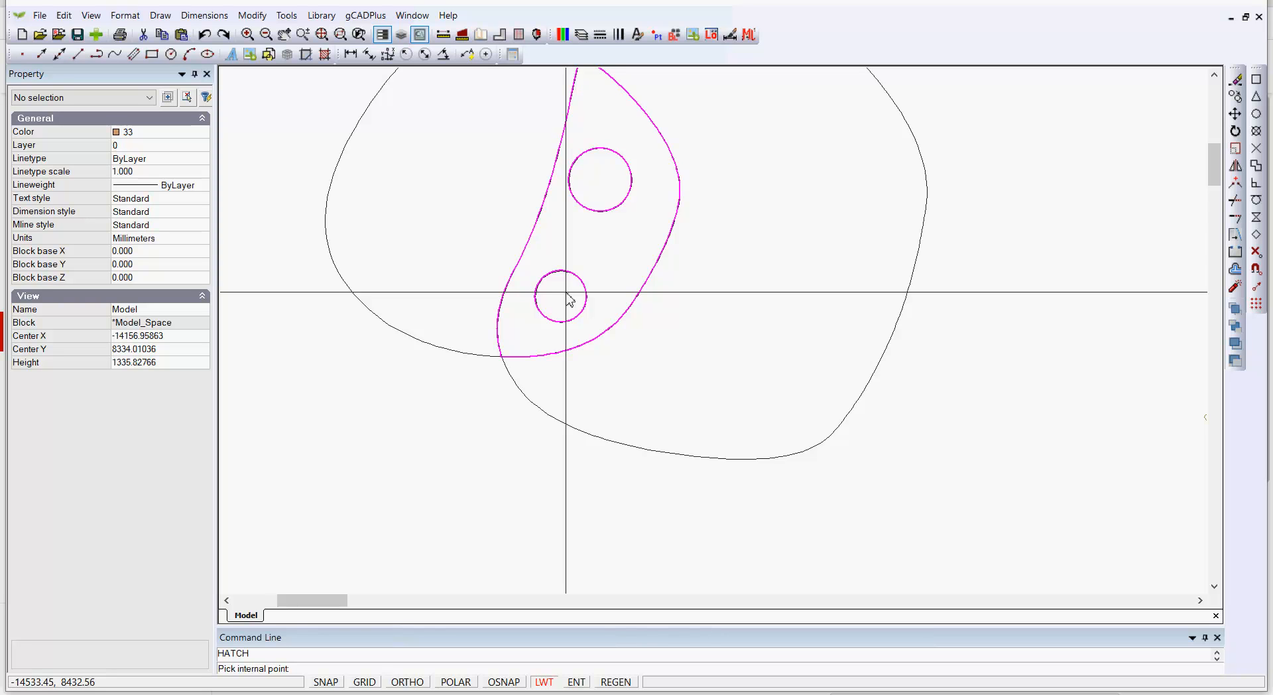
pyautogui.rightClick(566, 292)
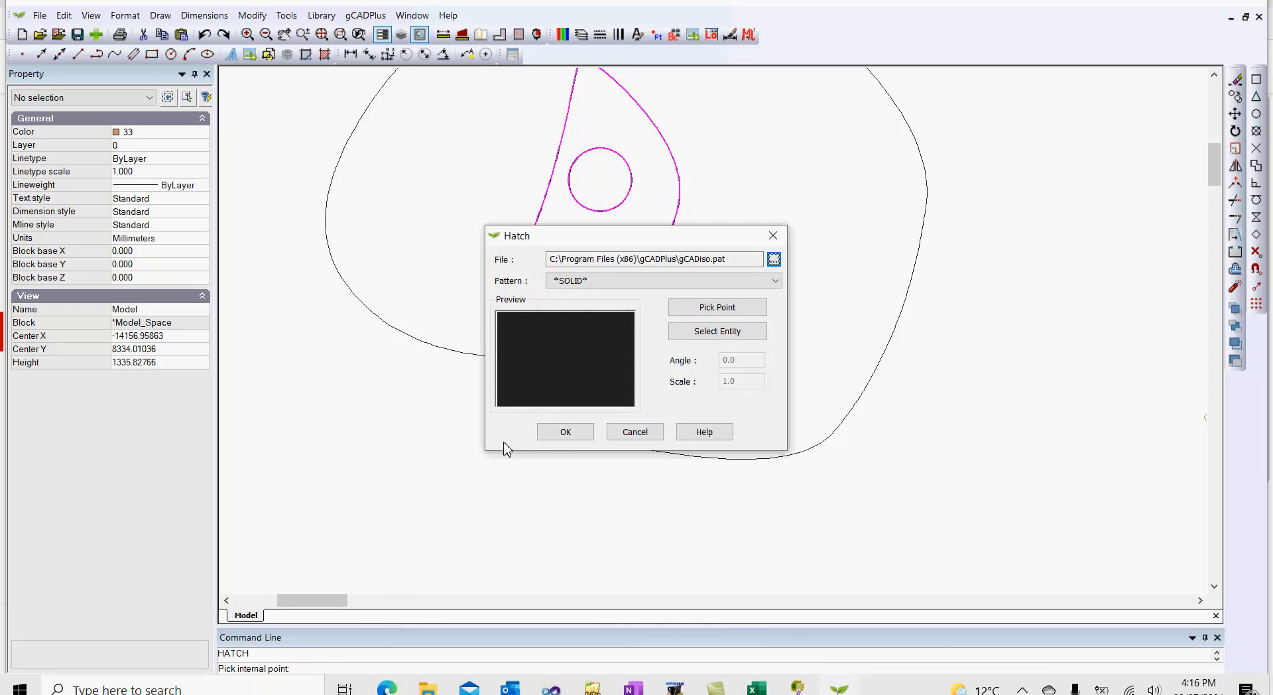
pyautogui.click(548, 432)
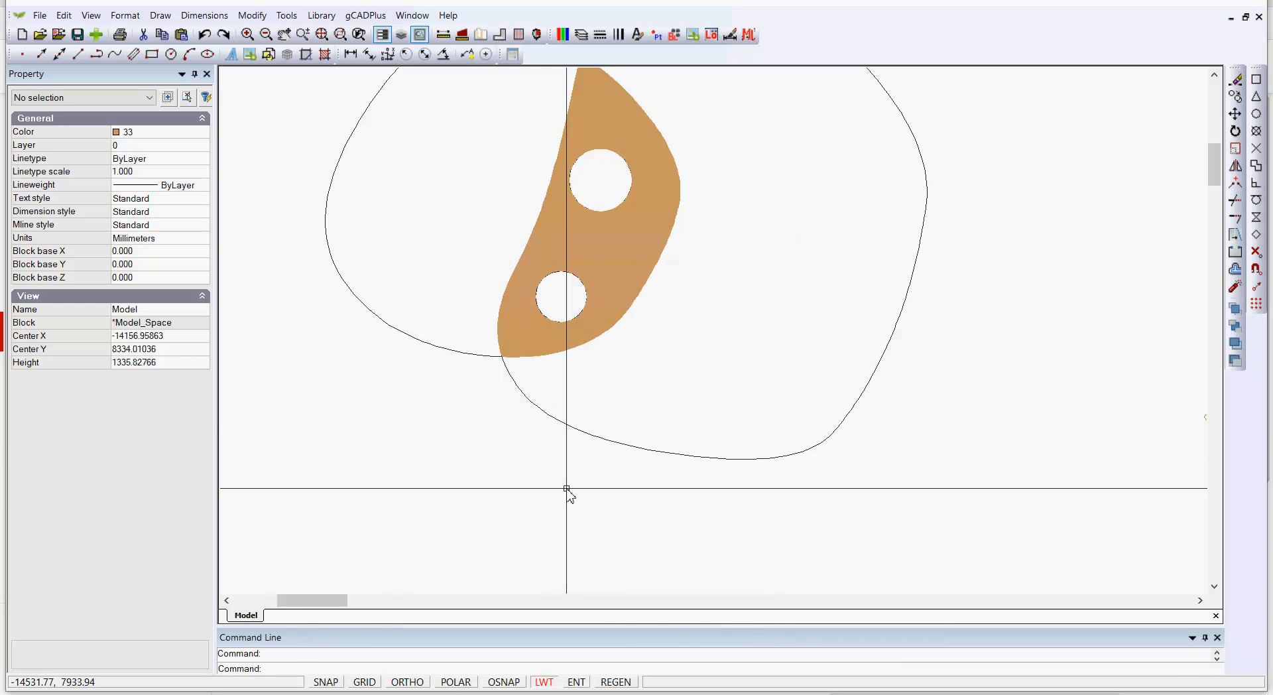
# Examine the planter box blocks and hardwood deck lines across the garden plan
pyautogui.scroll(-2, 566, 489)
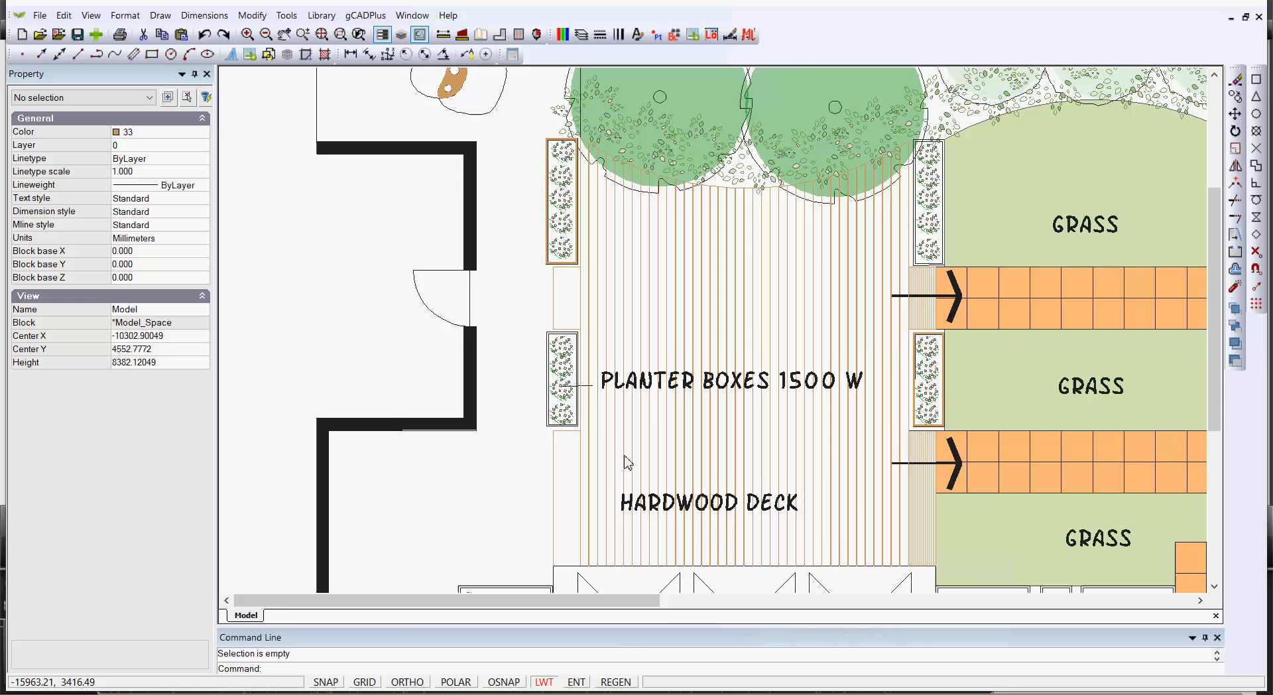
pyautogui.scroll(4, 576, 440)
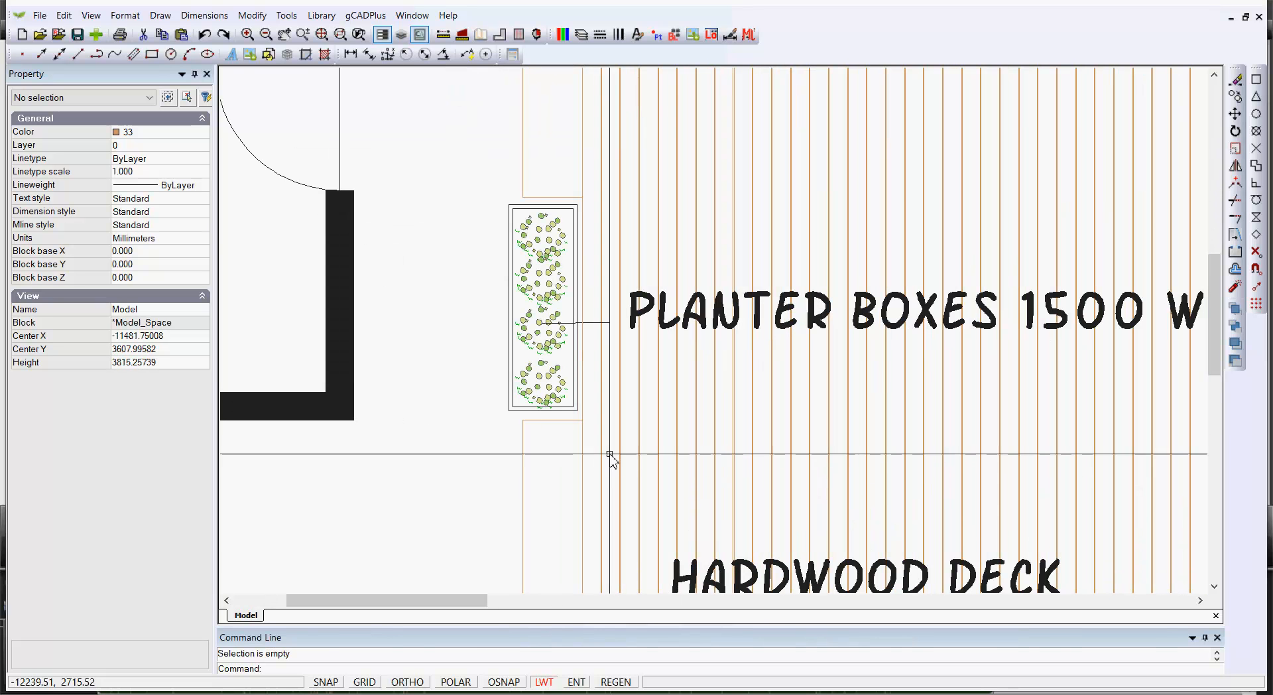
pyautogui.click(553, 392)
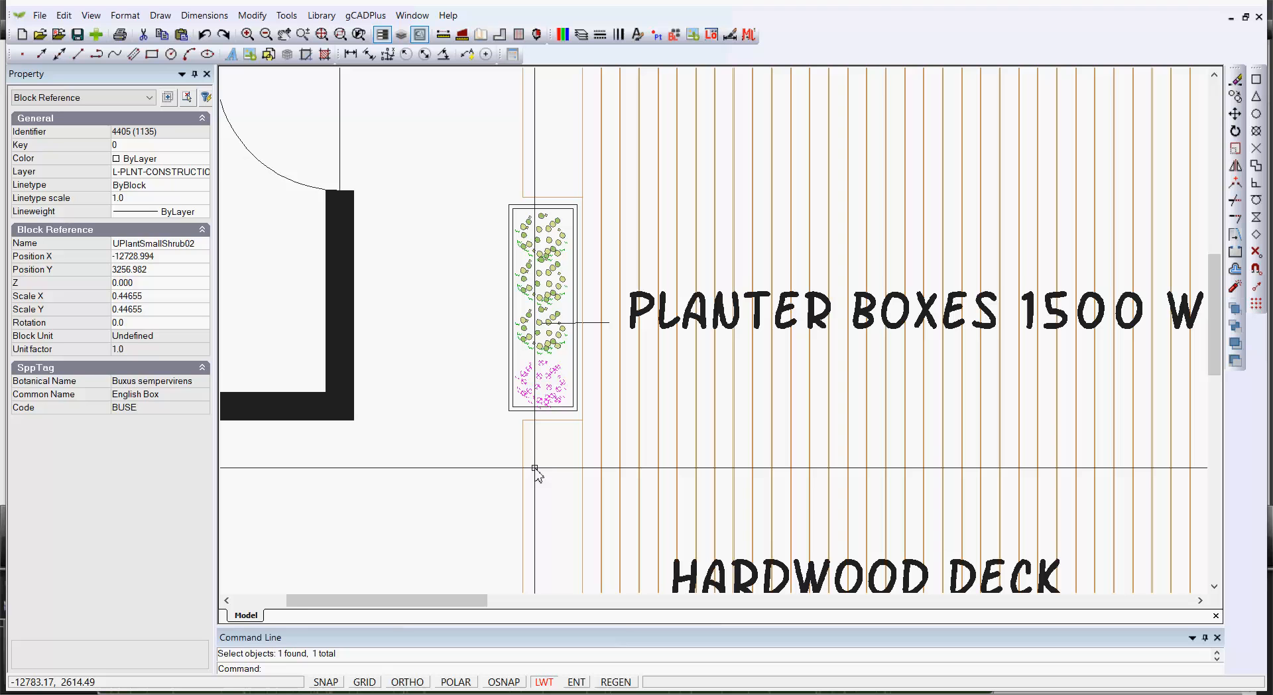
pyautogui.press('Escape')
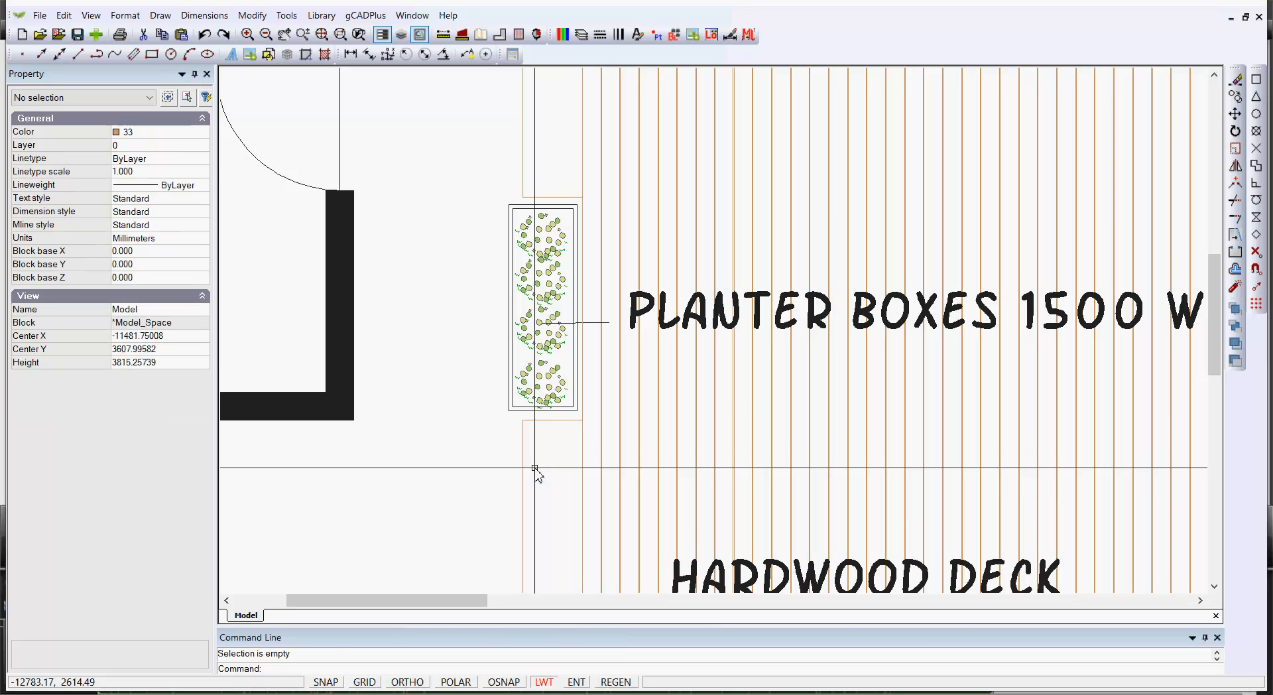
pyautogui.scroll(-3, 535, 468)
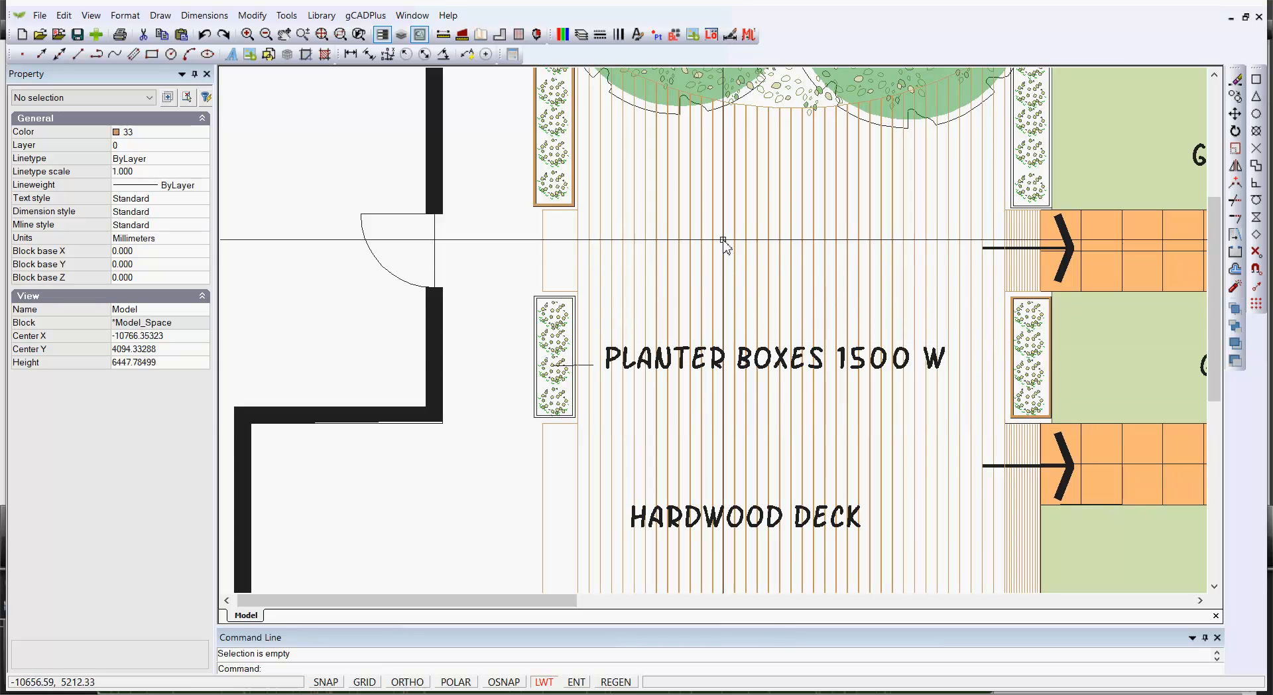
pyautogui.click(588, 300)
pyautogui.scroll(-4, 590, 300)
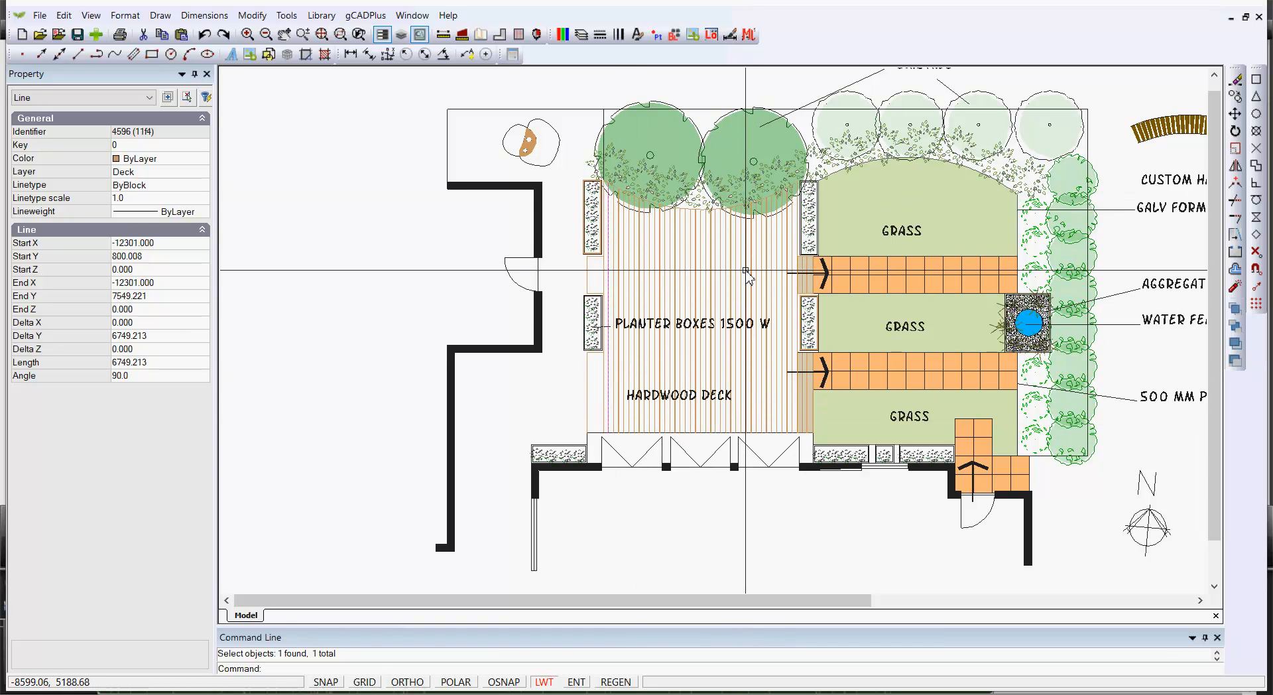
pyautogui.press('Escape')
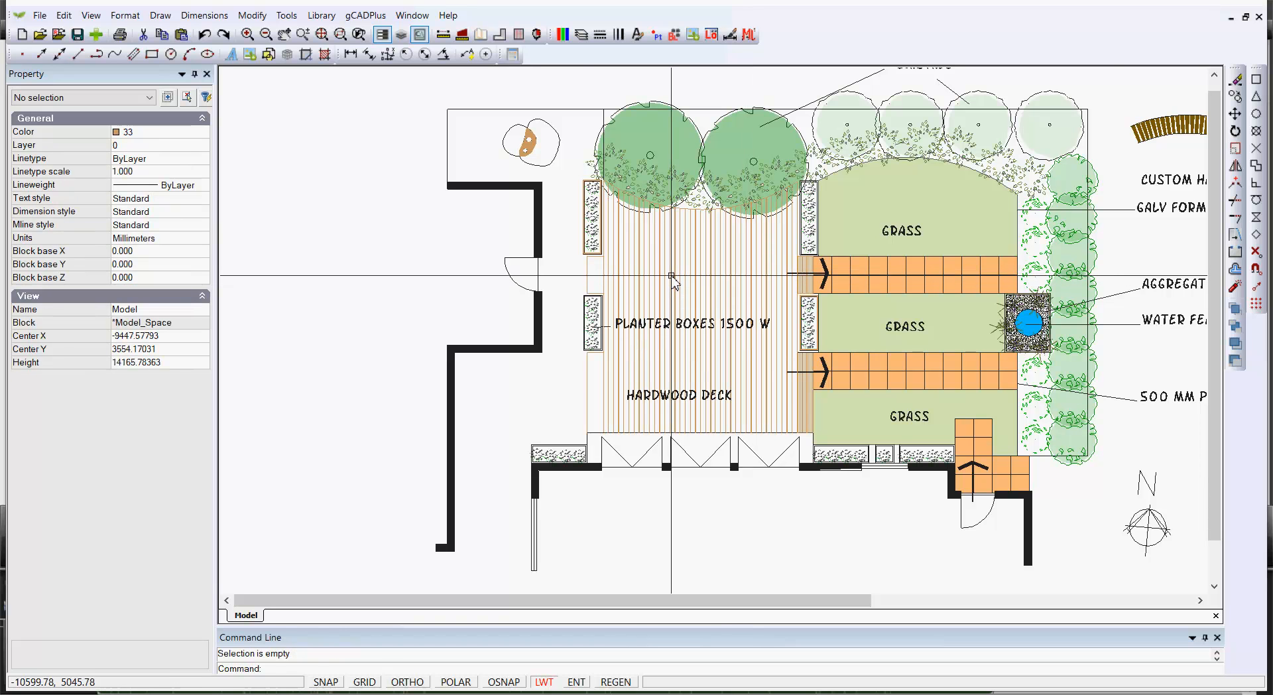
pyautogui.scroll(1, 671, 276)
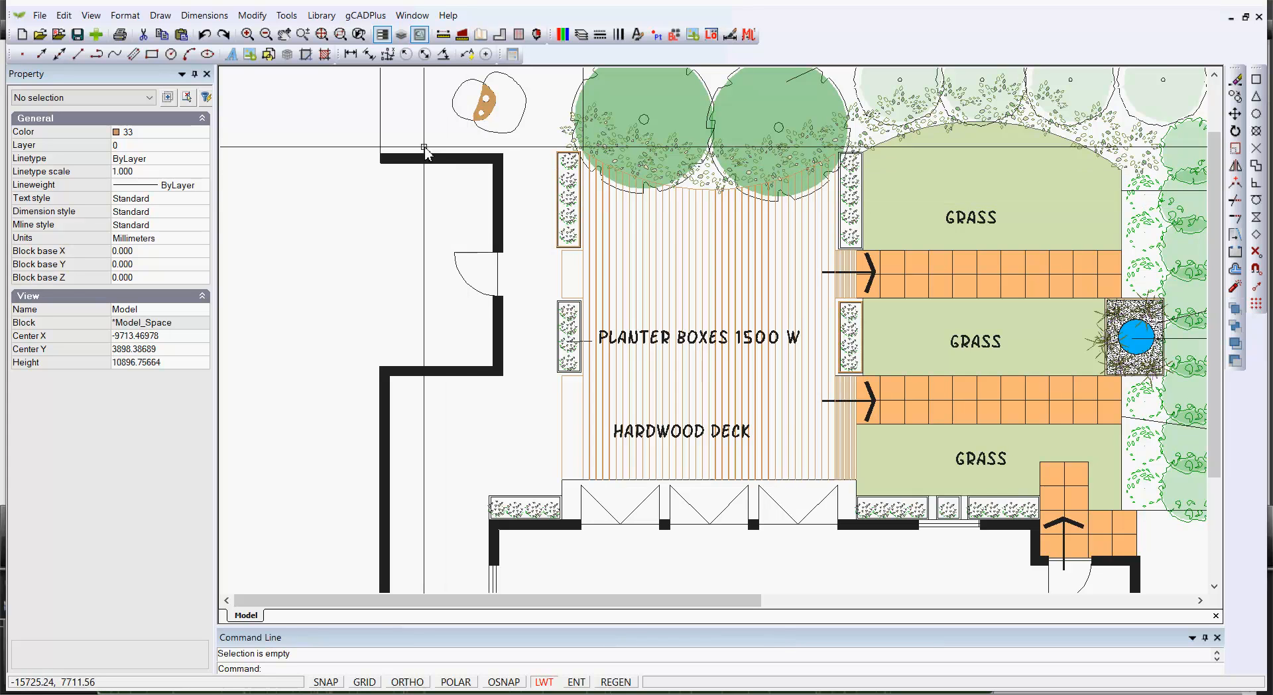
# Draw a small Center, Radius circle beside the doorway next to the deck's left planter box
pyautogui.click(168, 16)
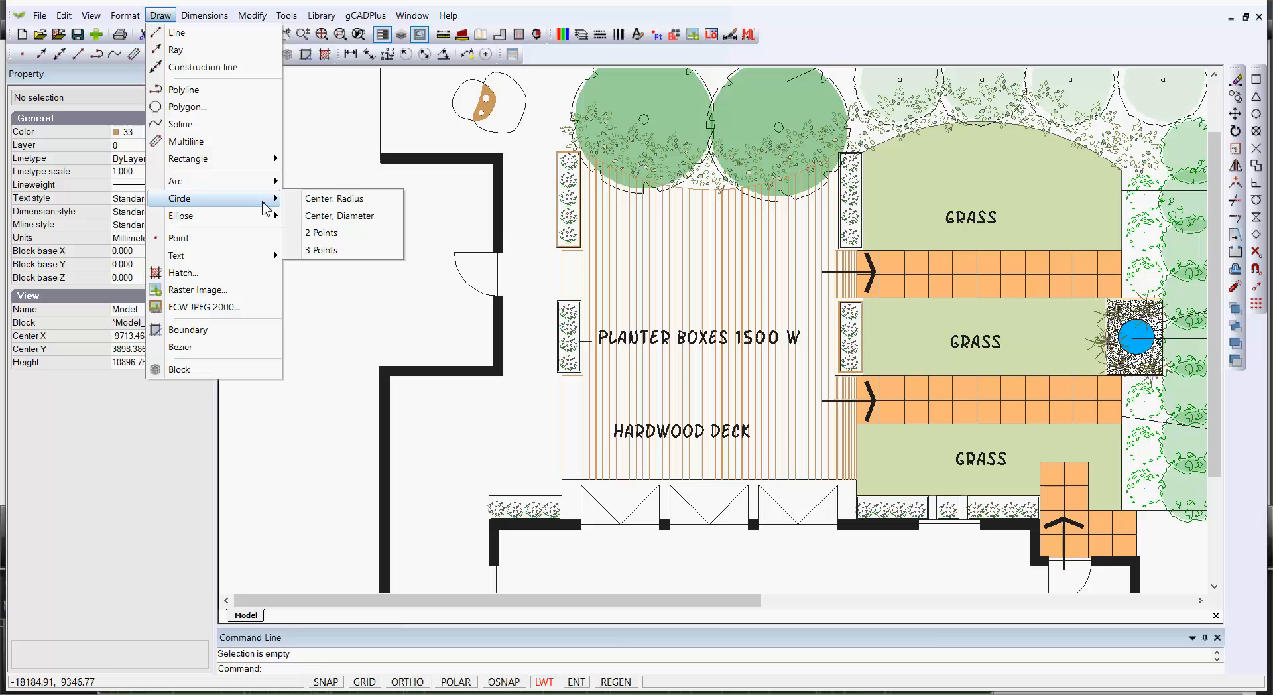
pyautogui.click(305, 199)
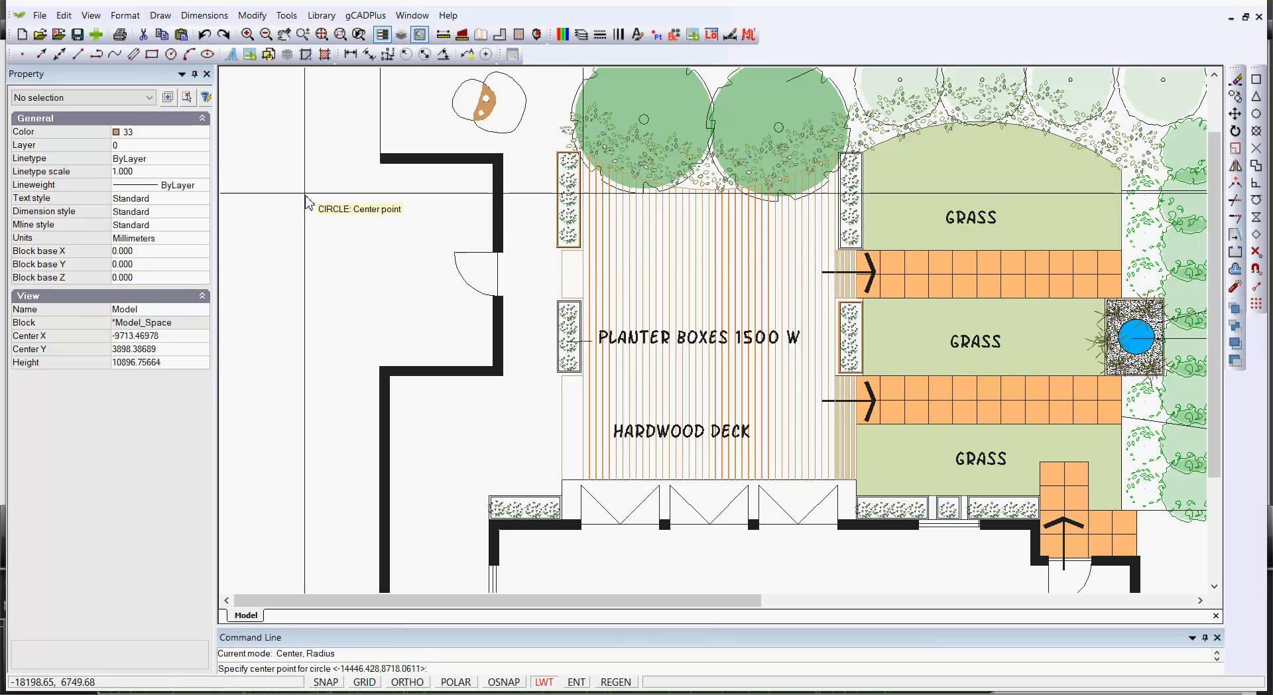
pyautogui.click(521, 275)
pyautogui.click(531, 279)
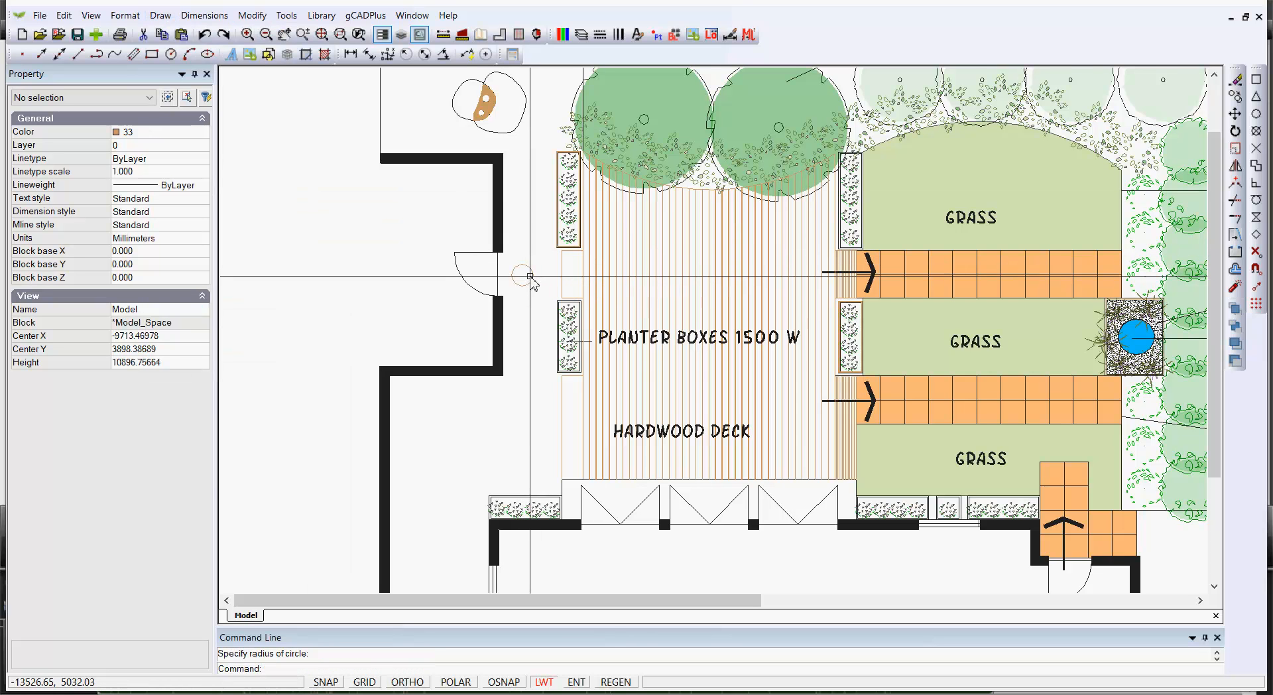
# Turn on grips in the Global Parameters grip settings so selected objects show grips
pyautogui.scroll(5, 531, 279)
pyautogui.click(524, 275)
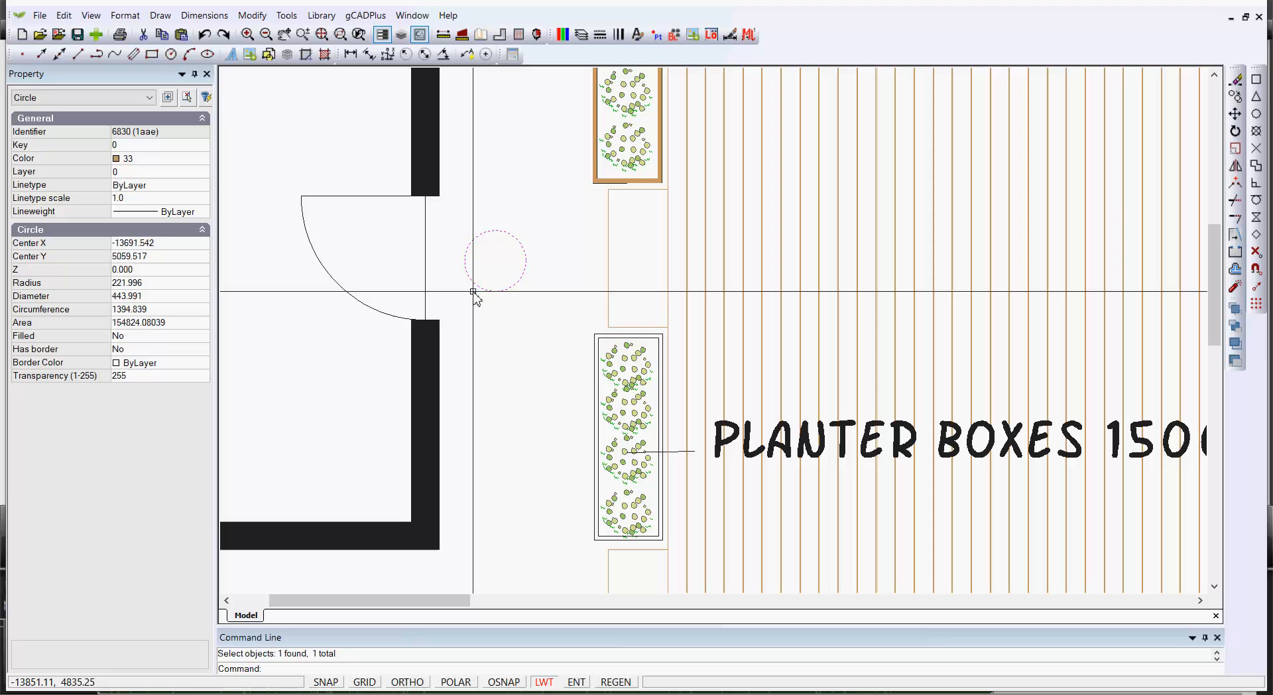
pyautogui.press('Escape')
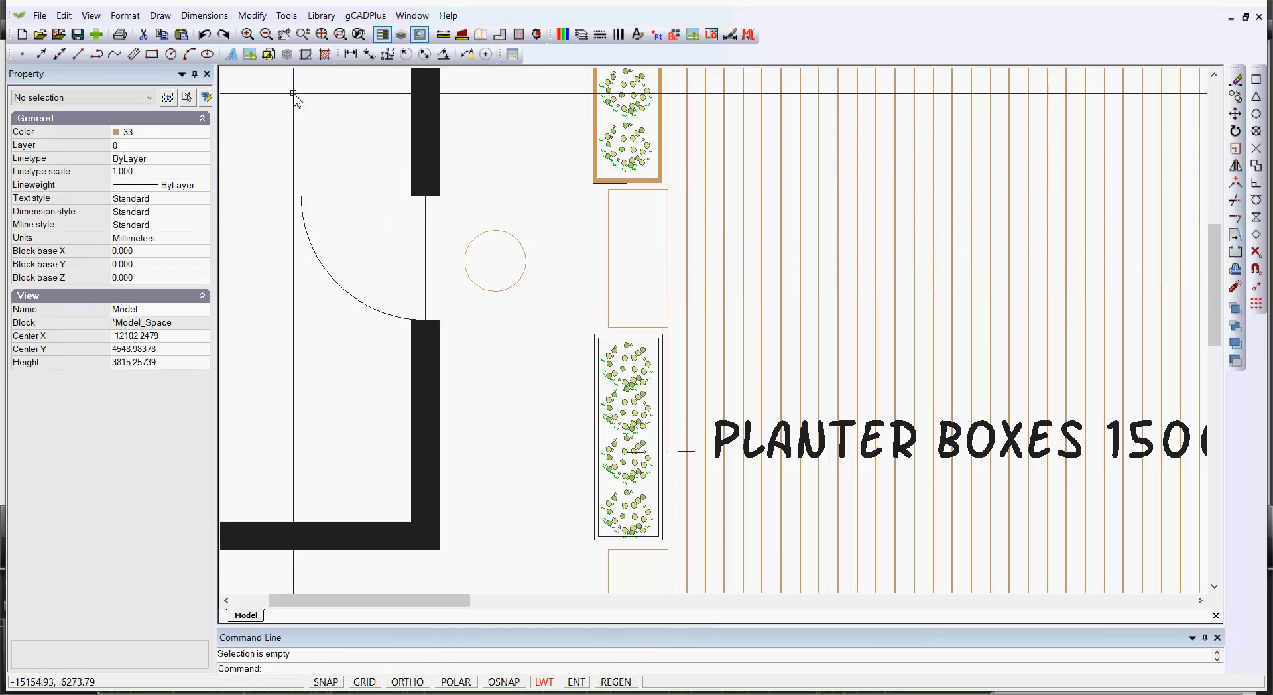
pyautogui.click(286, 16)
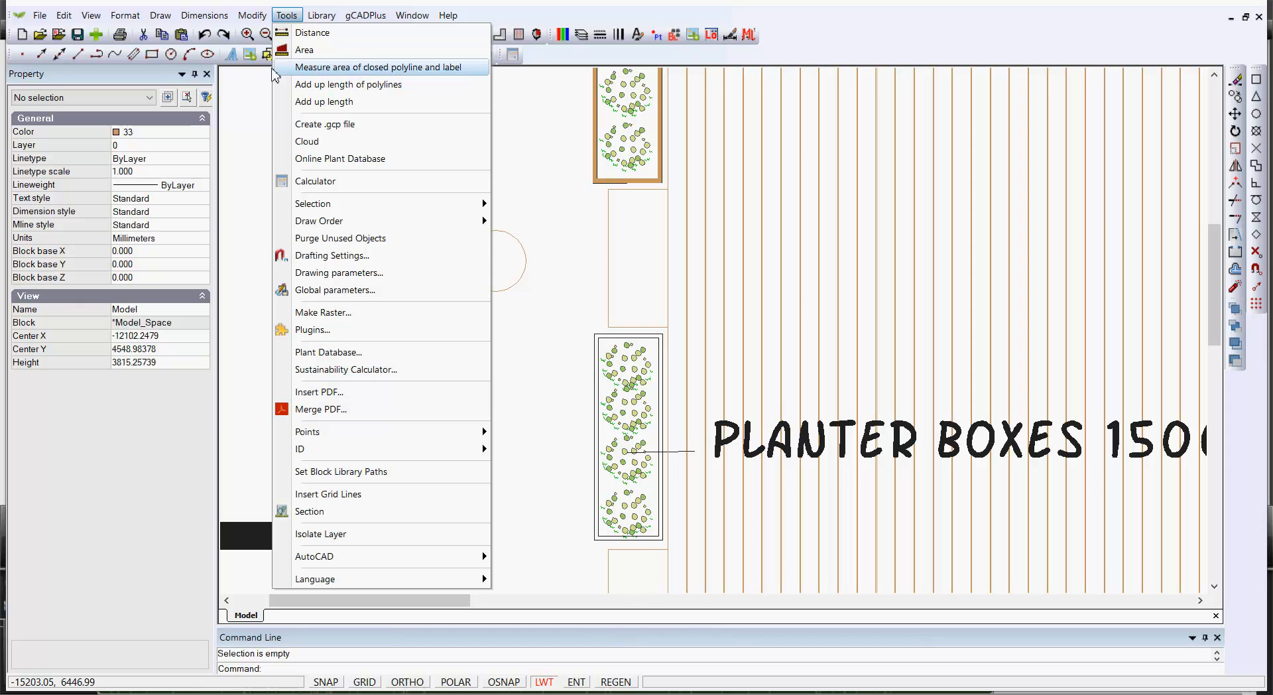
pyautogui.click(363, 299)
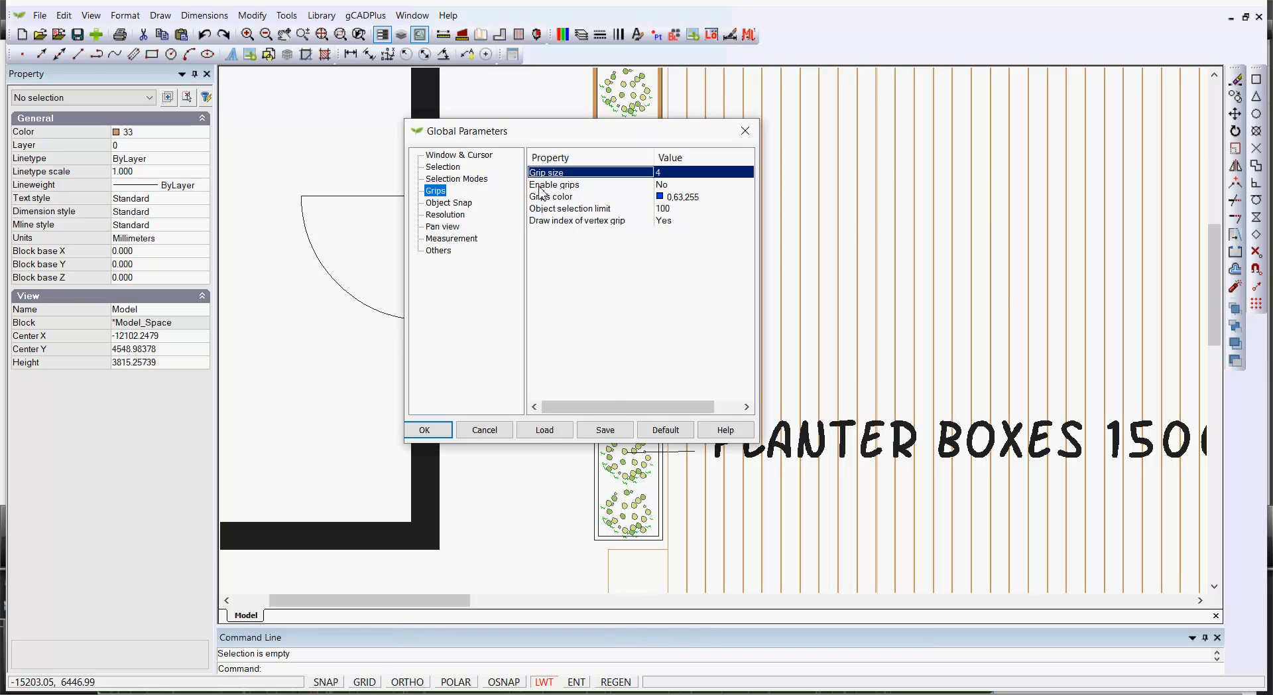
pyautogui.doubleClick(680, 185)
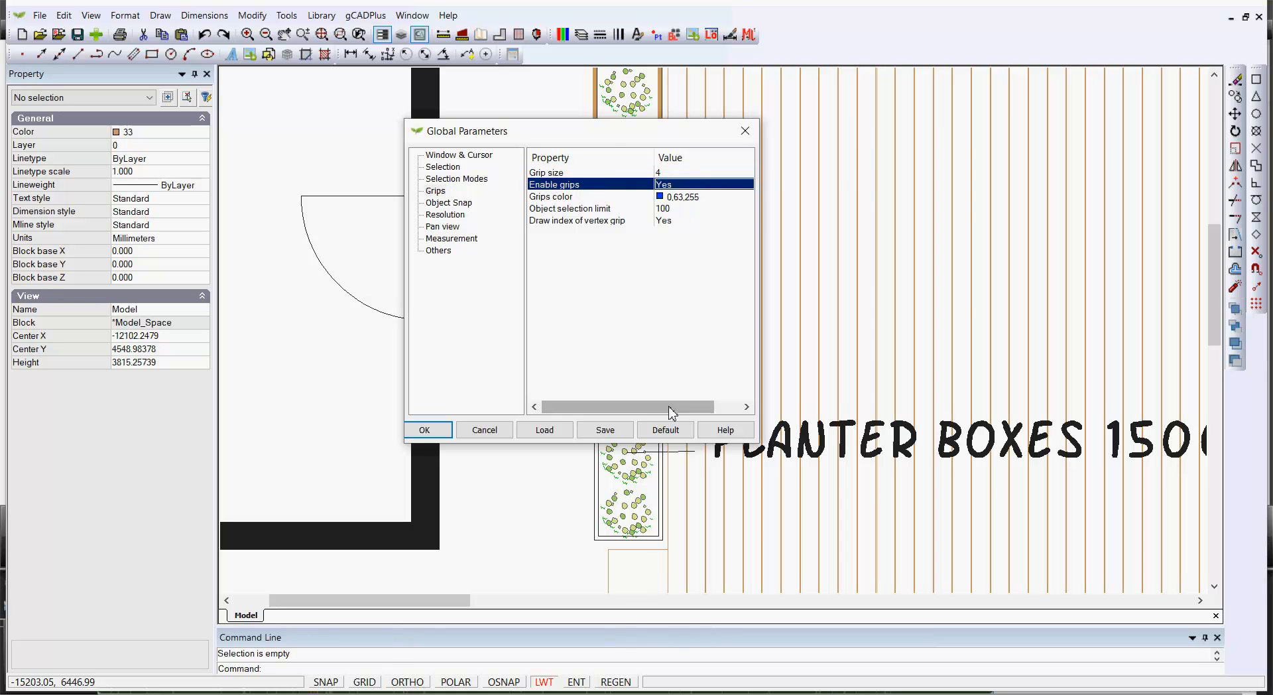
pyautogui.click(424, 429)
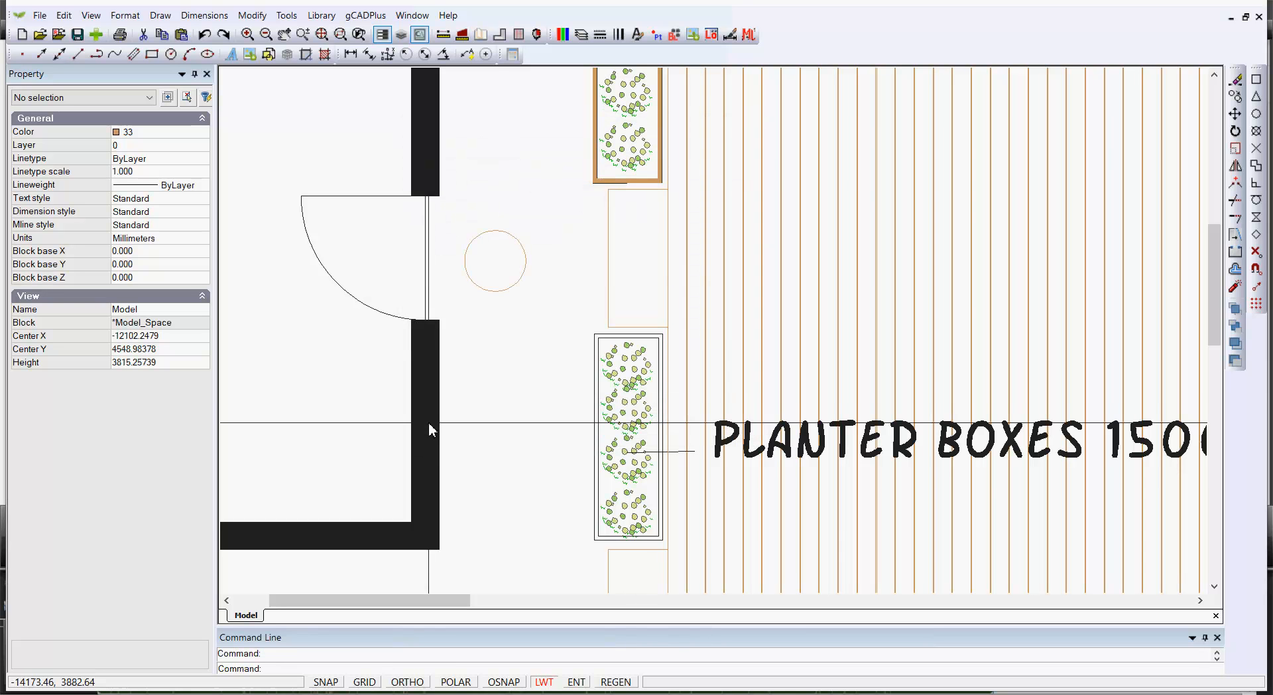
# Select the new circle and the nearby planter shrub and tree blocks to examine their grips
pyautogui.click(516, 282)
pyautogui.scroll(3, 482, 286)
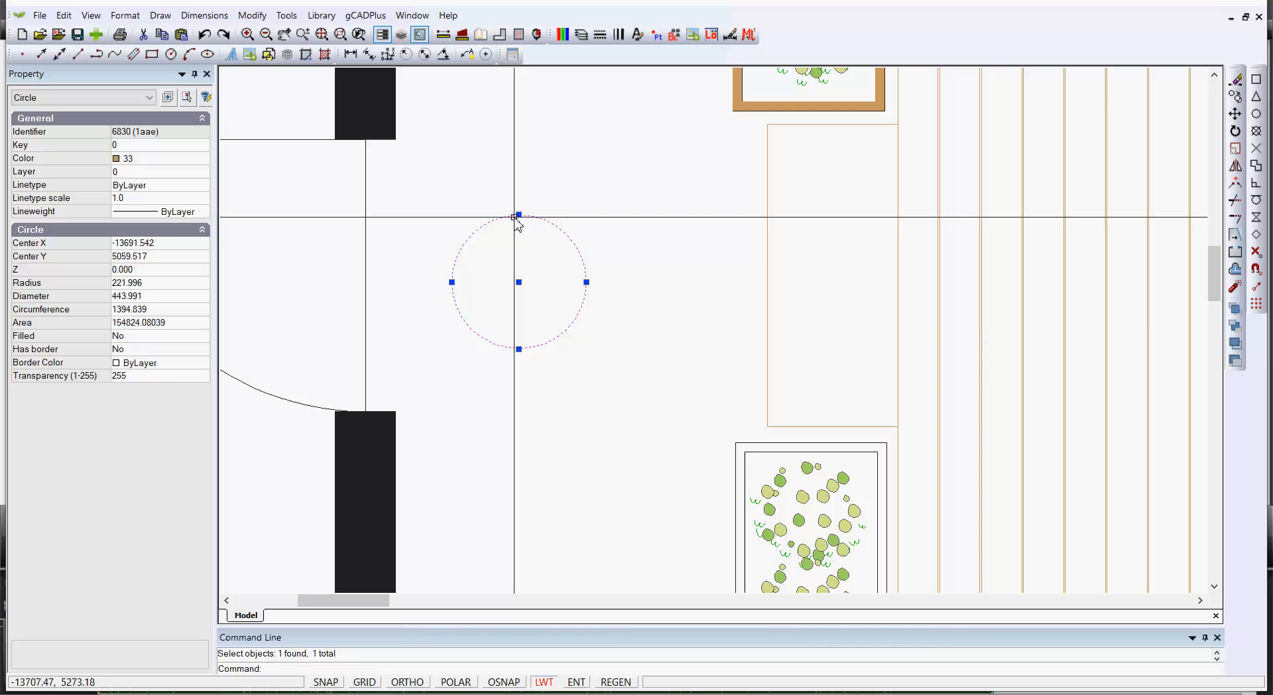
pyautogui.press('Escape')
pyautogui.scroll(-2, 564, 372)
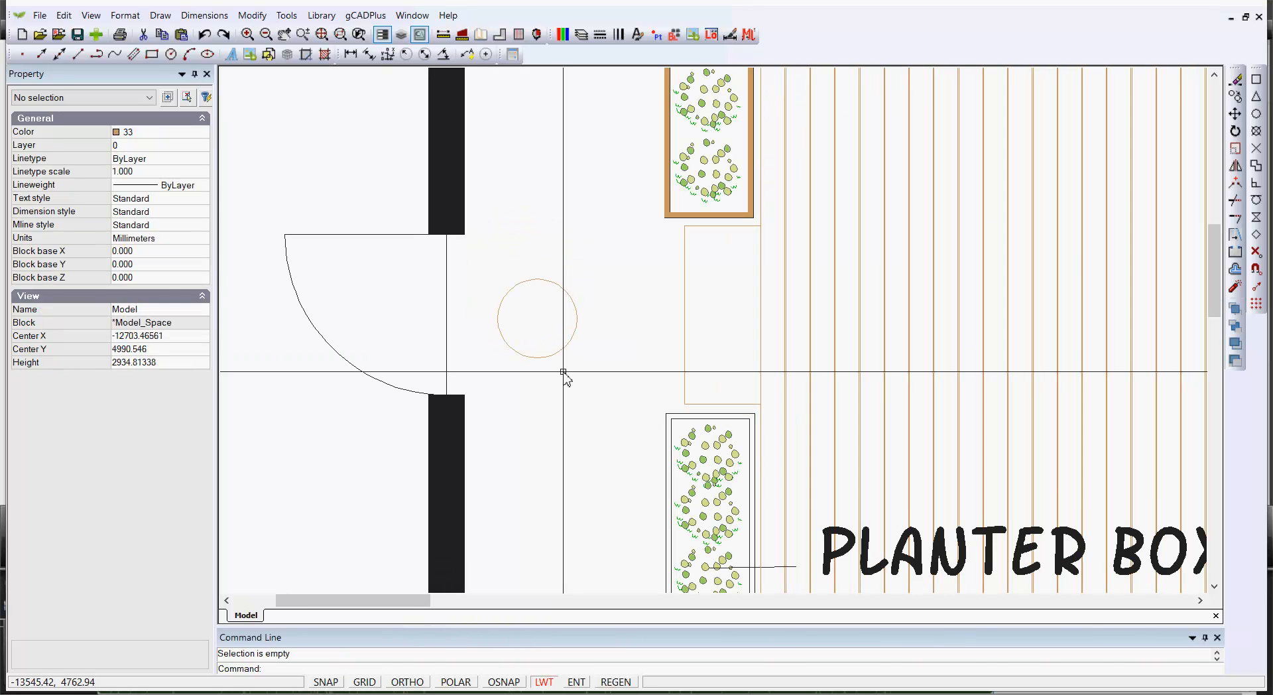
pyautogui.scroll(-2, 563, 372)
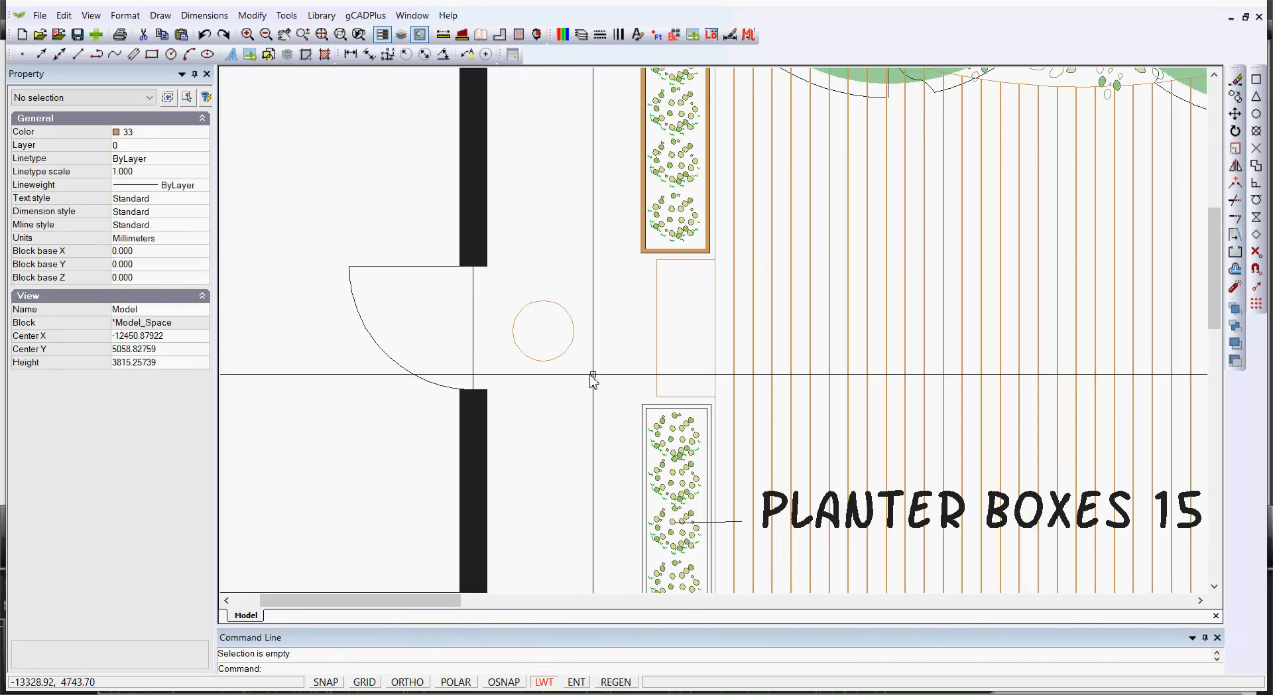
pyautogui.click(657, 252)
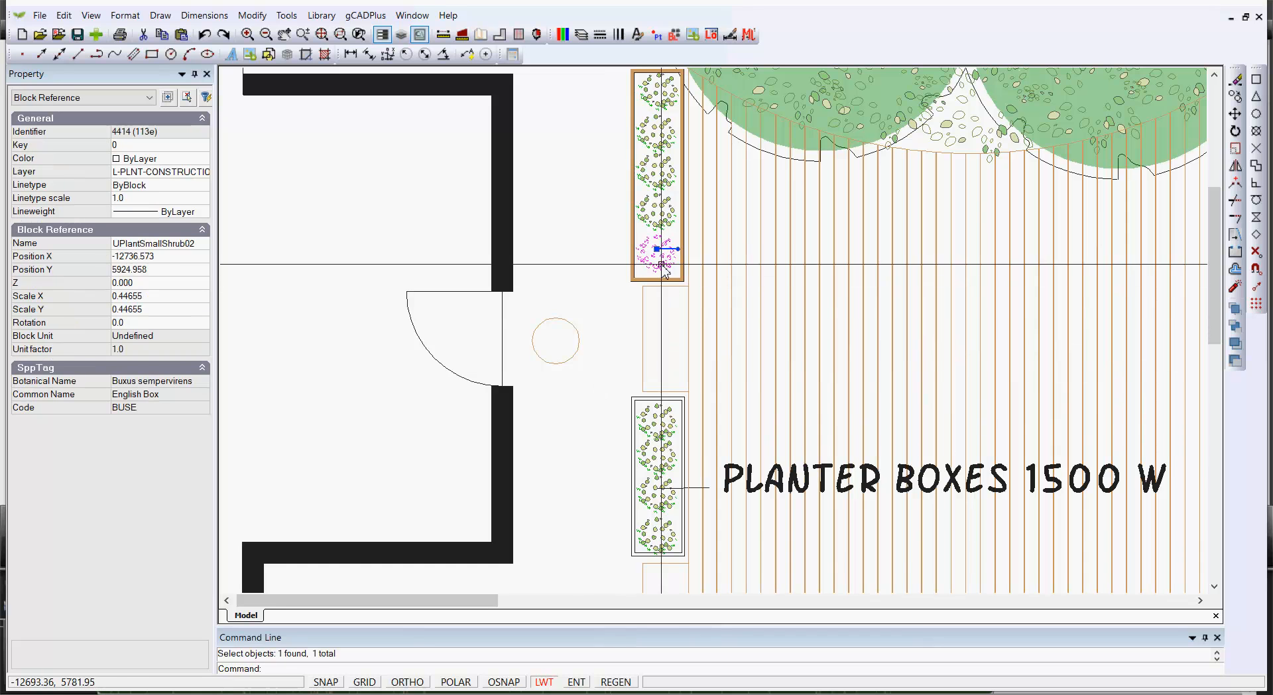
pyautogui.scroll(3, 643, 263)
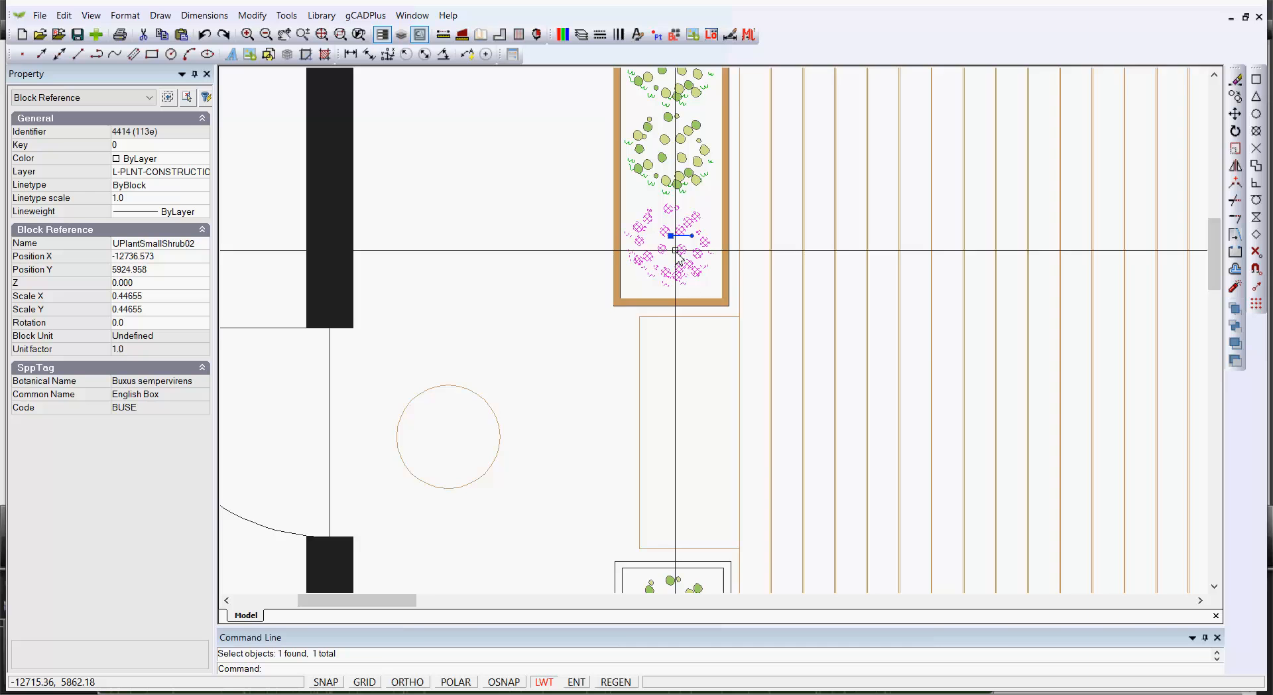
pyautogui.scroll(-1, 665, 268)
pyautogui.scroll(-2, 665, 282)
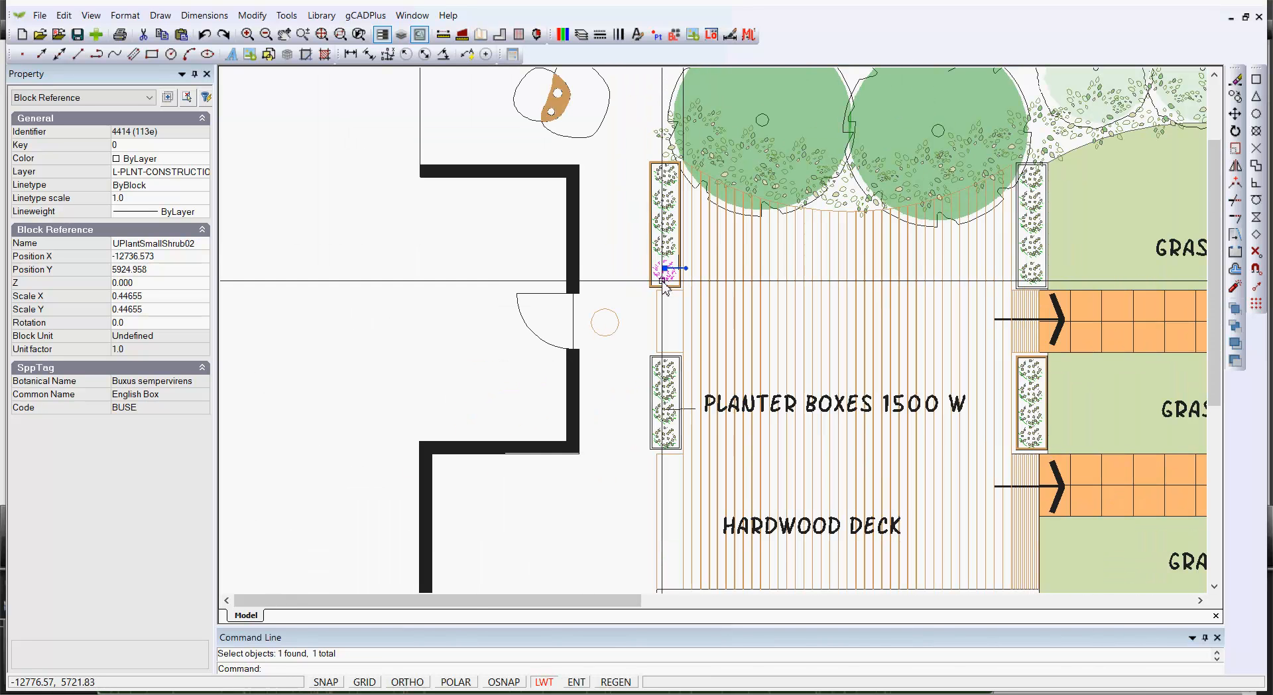
pyautogui.click(787, 153)
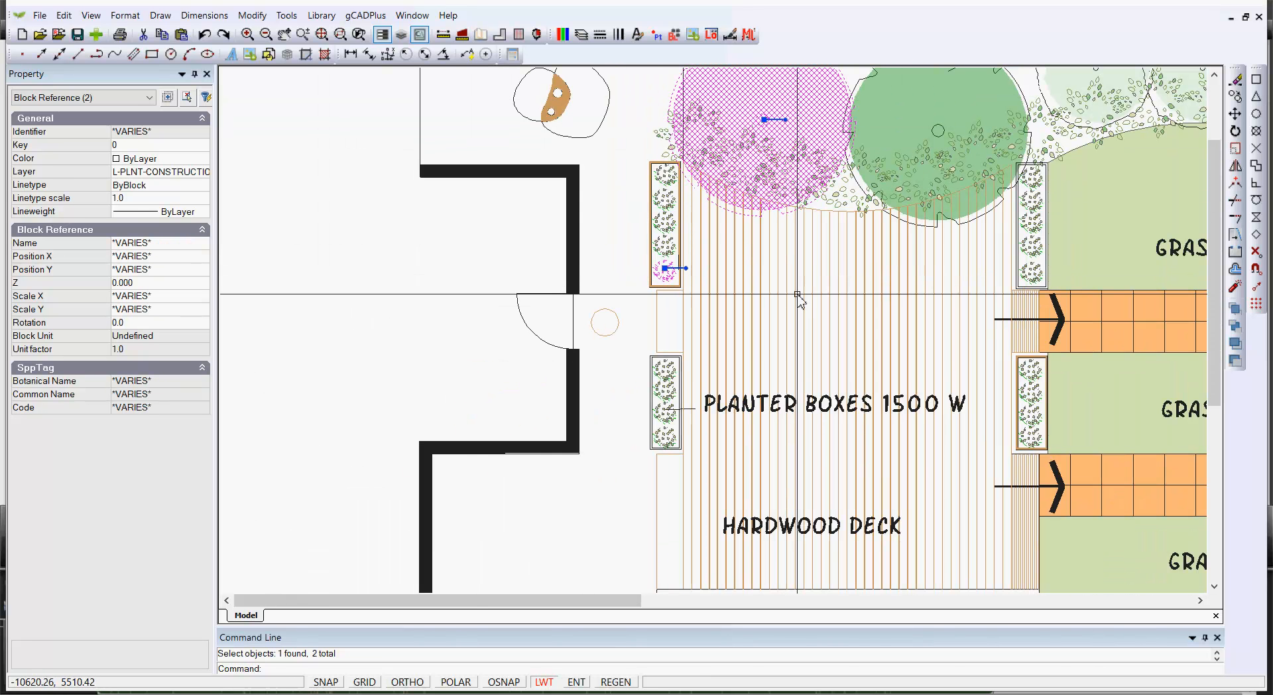
pyautogui.press('Escape')
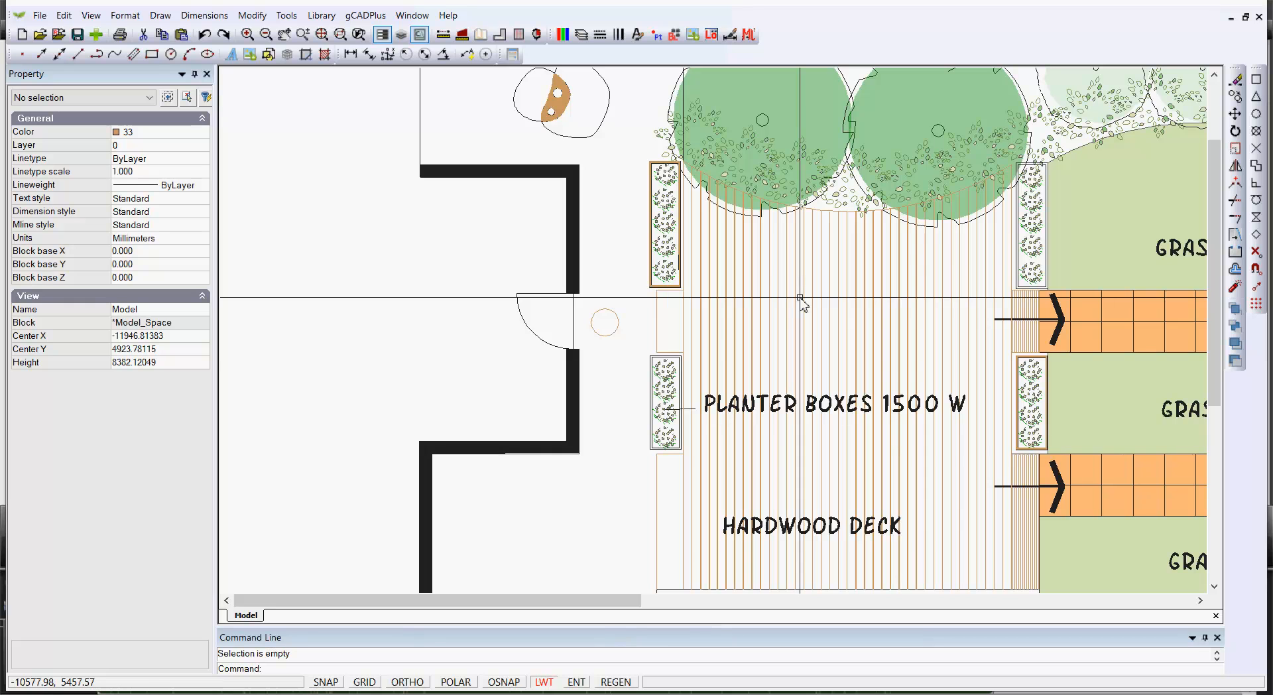
pyautogui.moveTo(607, 459); pyautogui.dragTo(626, 360, button='middle')
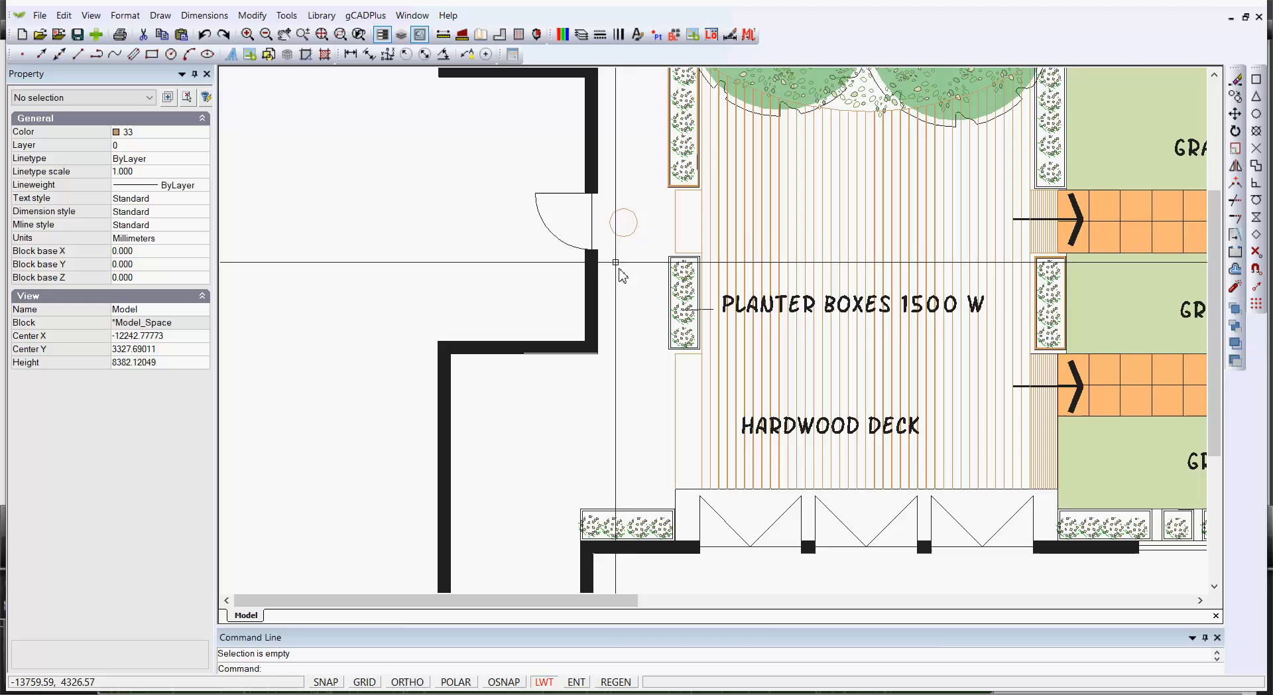
pyautogui.scroll(3, 625, 263)
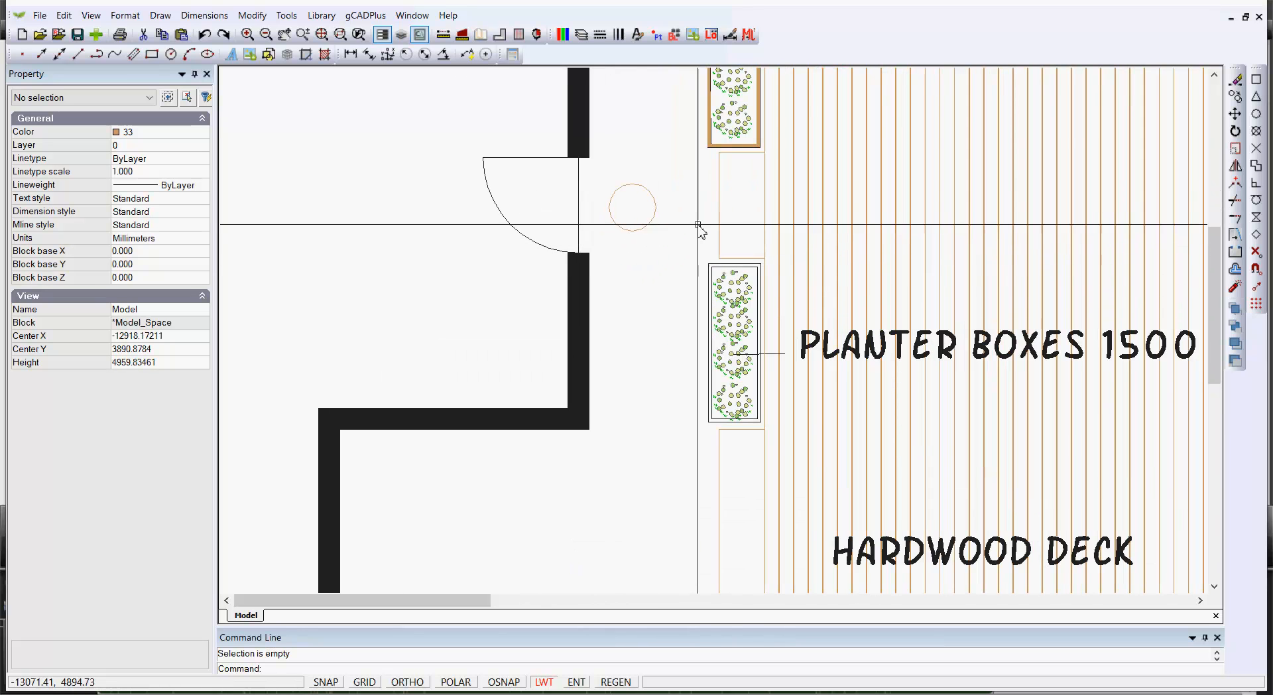
# Move the circle from its centre to the midpoint of the deck's edge line beside the planter boxes
pyautogui.click(654, 217)
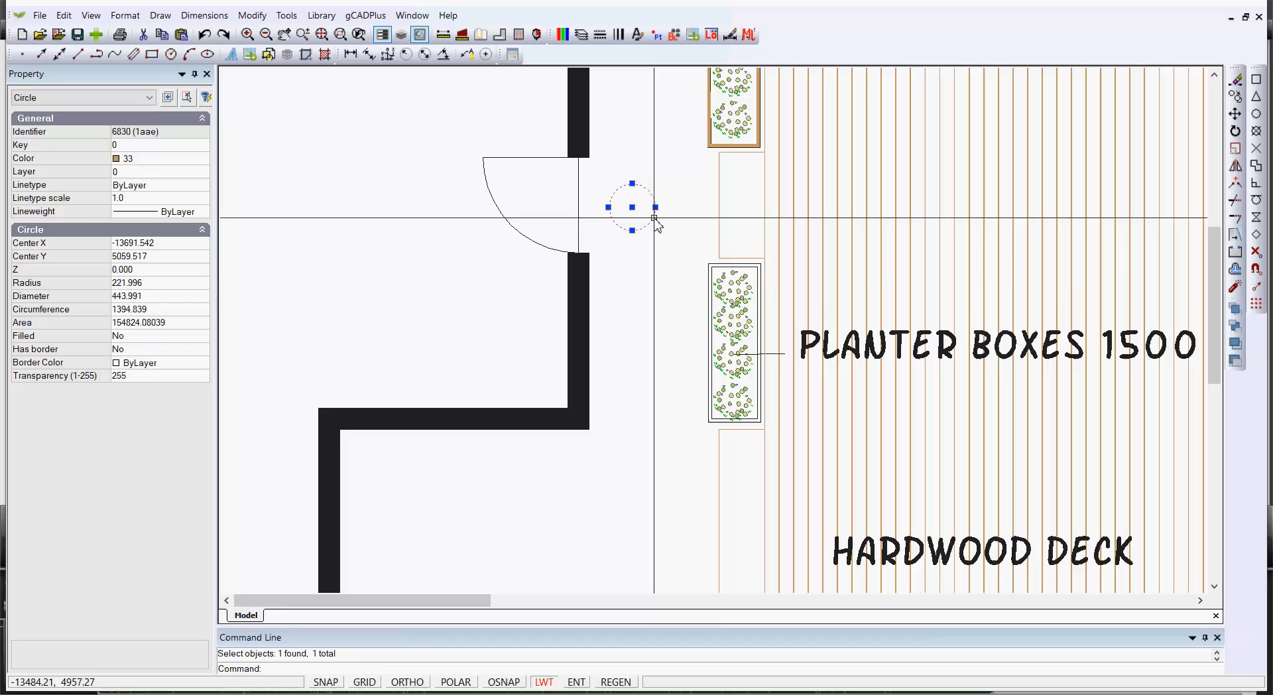
pyautogui.rightClick(649, 286)
pyautogui.click(685, 363)
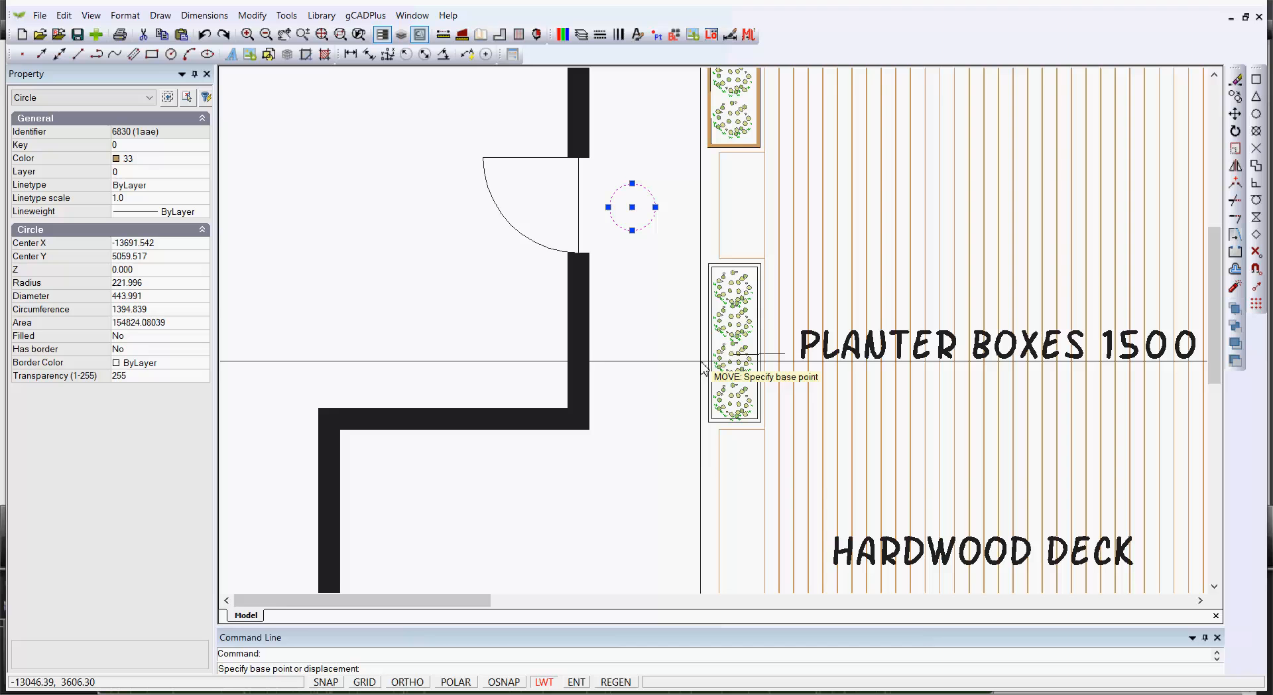
pyautogui.click(632, 207)
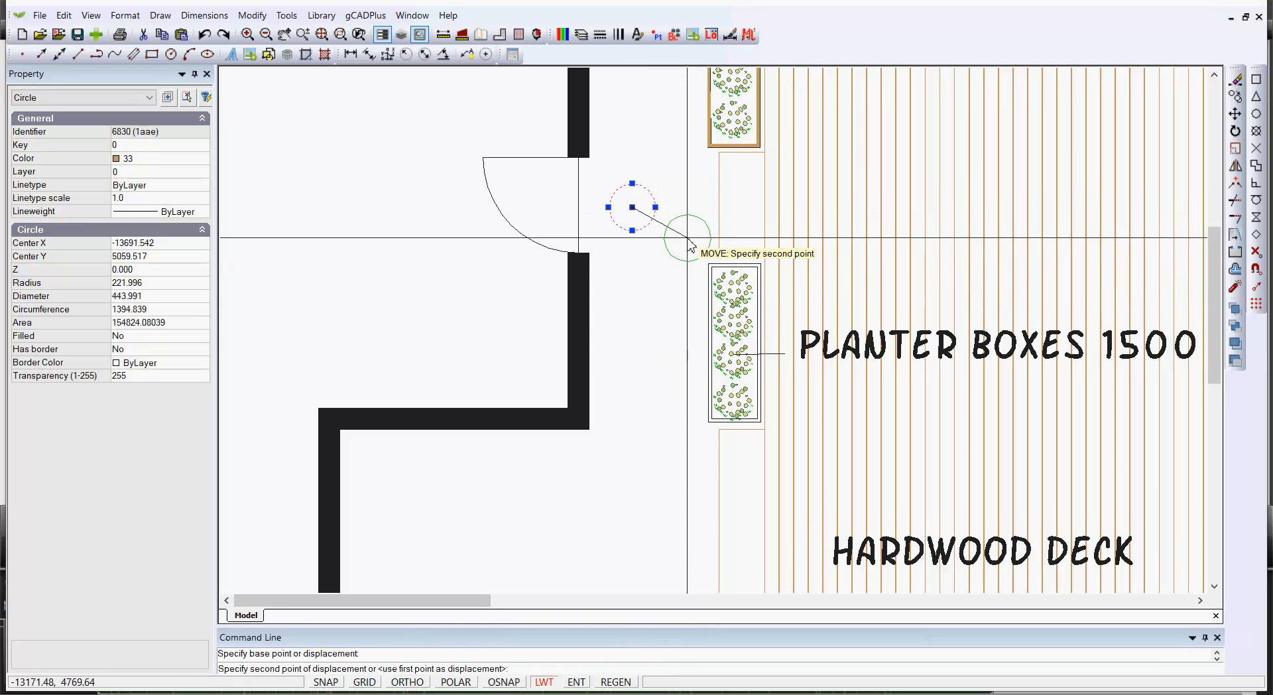
pyautogui.rightClick(690, 243)
pyautogui.moveTo(779, 289)
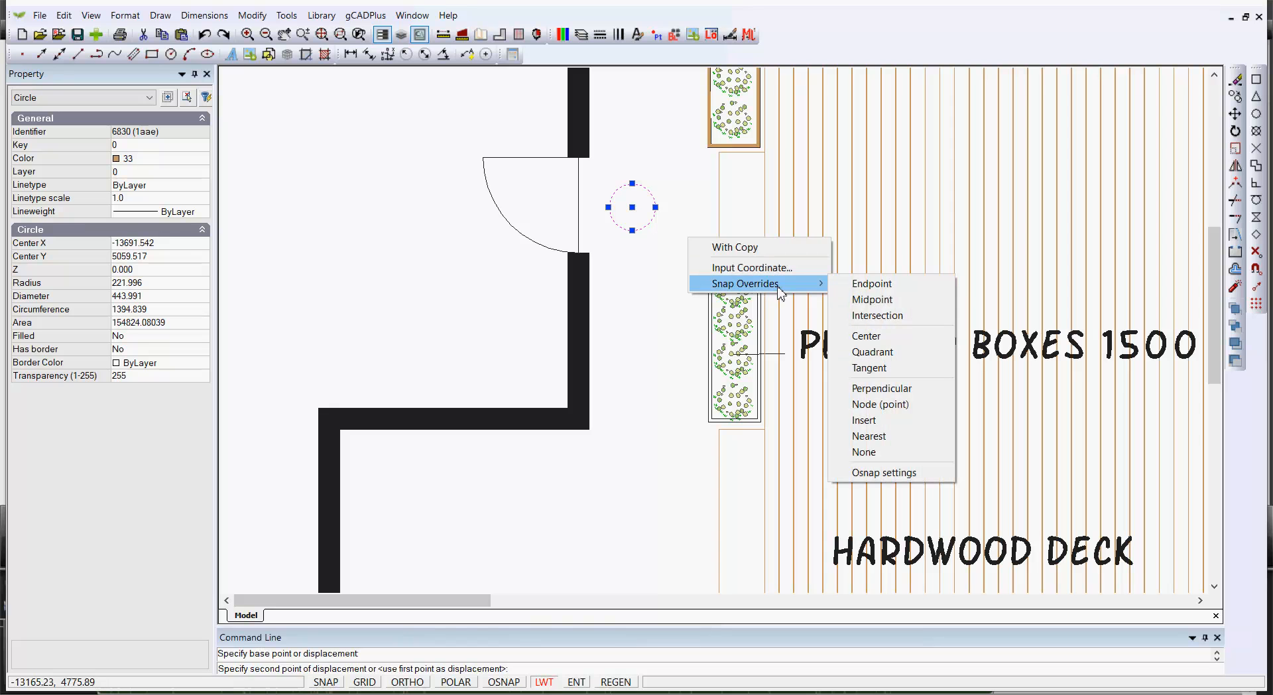
pyautogui.click(881, 305)
pyautogui.click(721, 211)
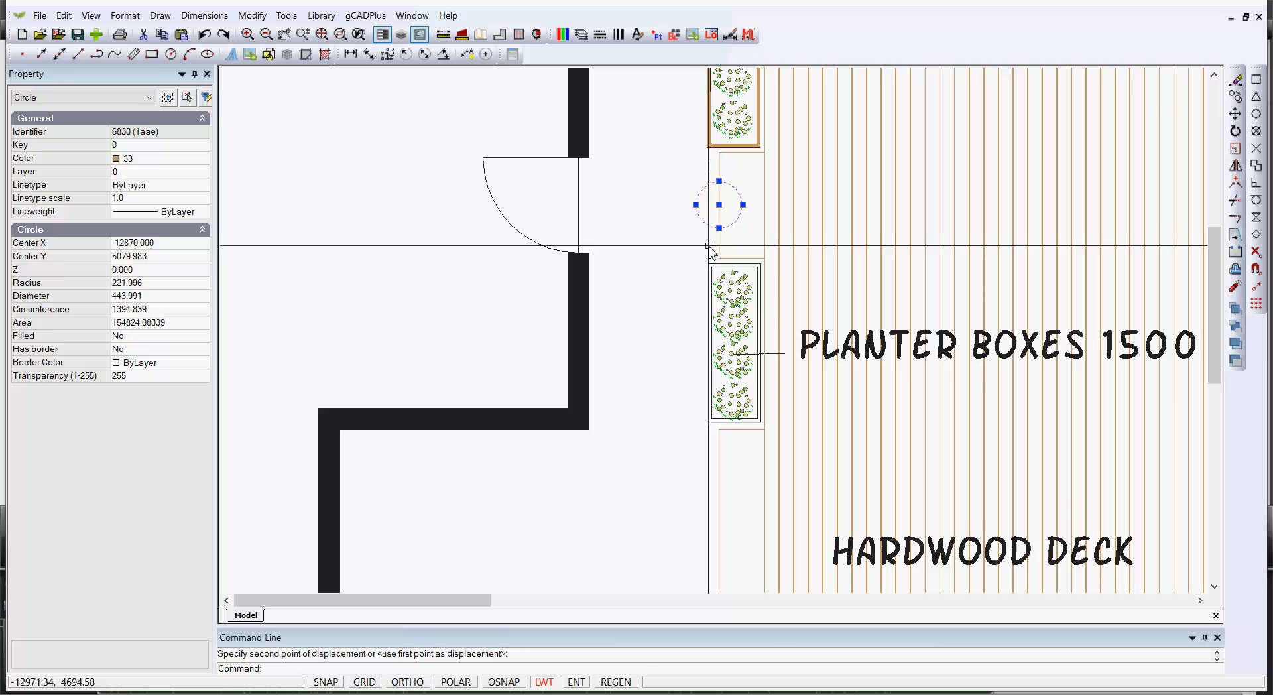
pyautogui.press('Escape')
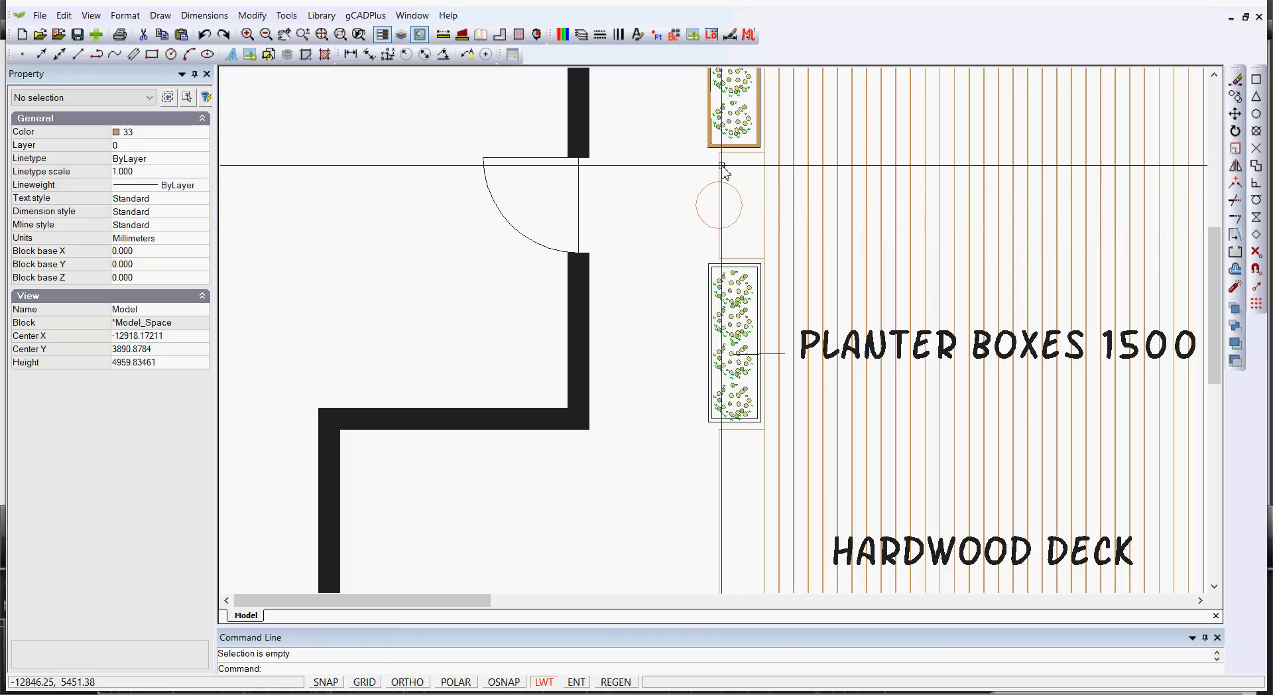
# Delete the small circle beside the doorway
pyautogui.click(712, 226)
pyautogui.press('Delete')
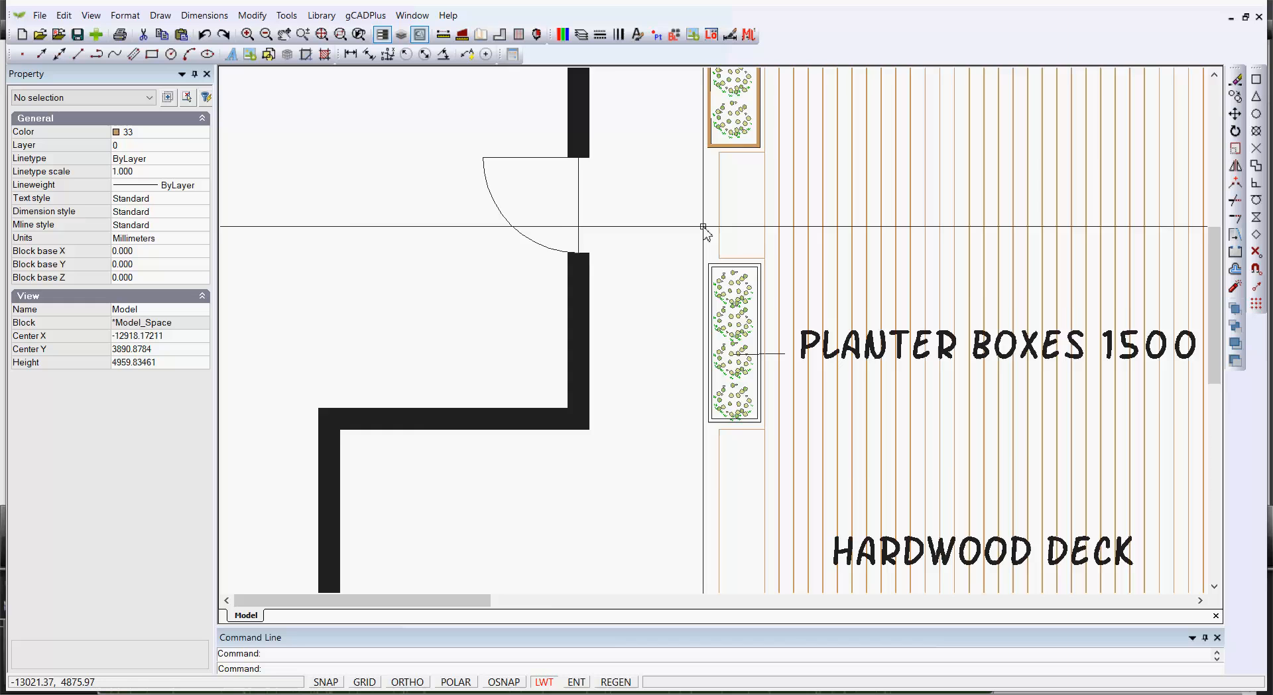
# Select the vertical deck edge line by the planter boxes and examine its properties at different zoom levels
pyautogui.scroll(-2, 711, 227)
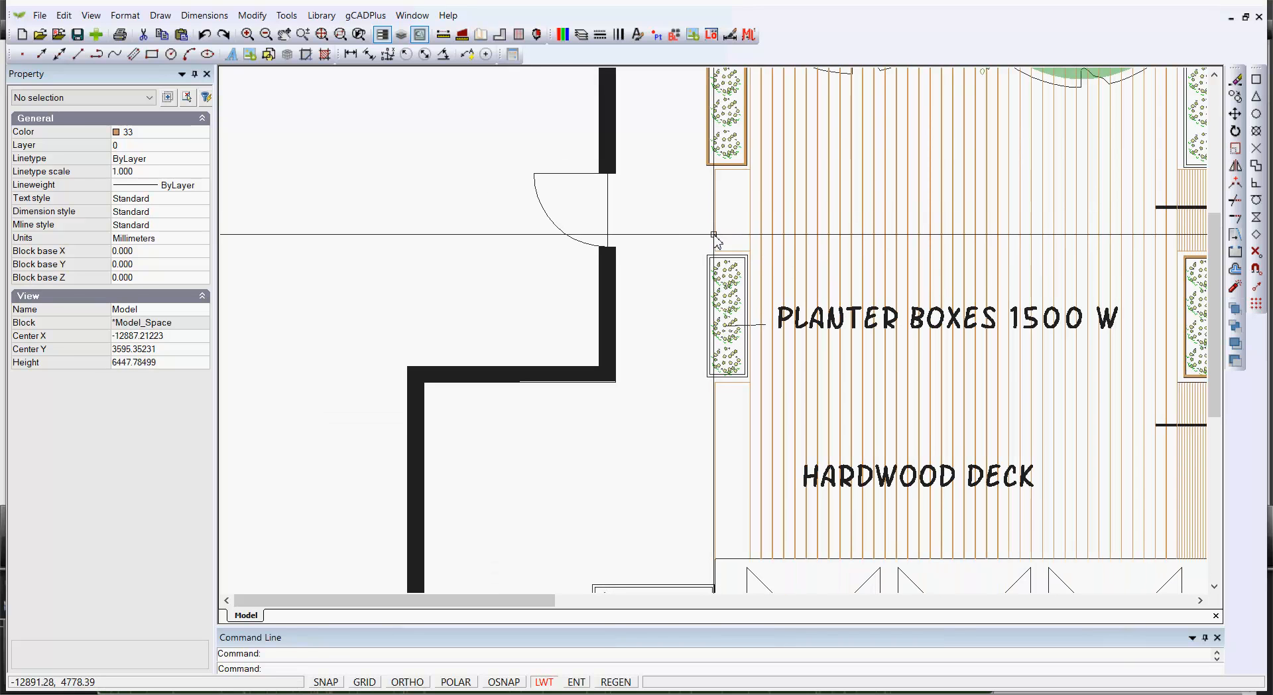
pyautogui.click(715, 244)
pyautogui.scroll(3, 736, 210)
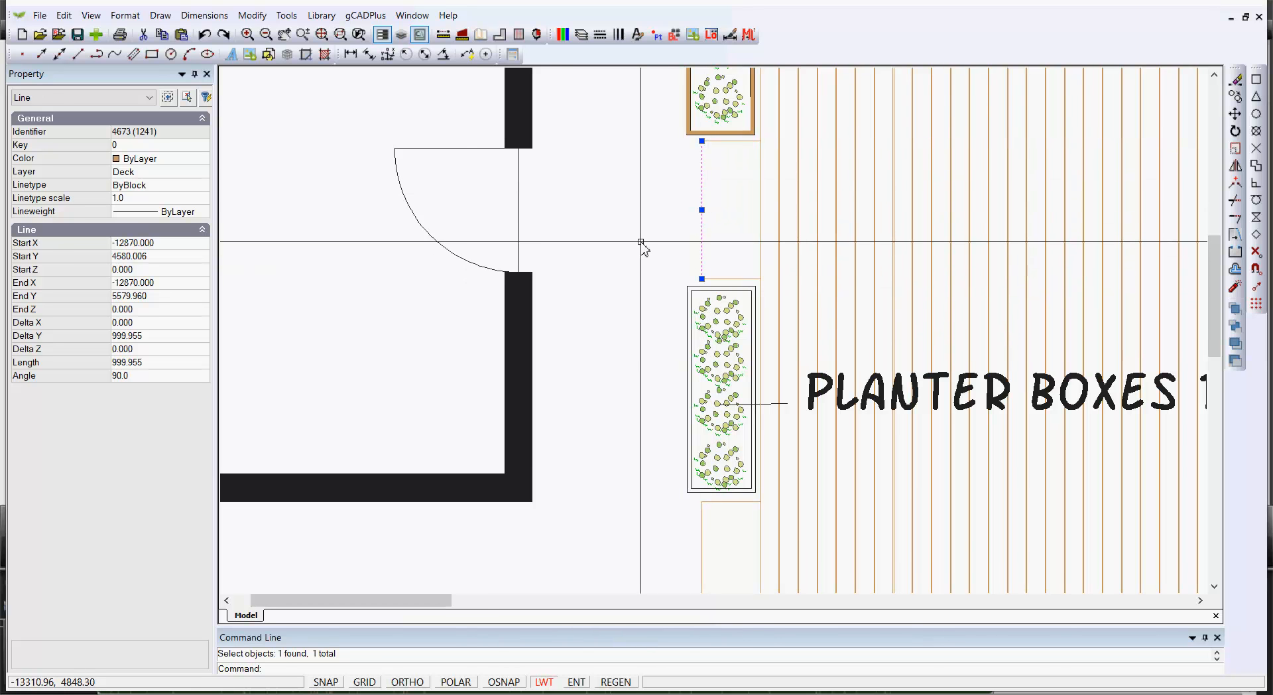
pyautogui.scroll(-2, 640, 242)
pyautogui.press('Escape')
pyautogui.scroll(-2, 641, 242)
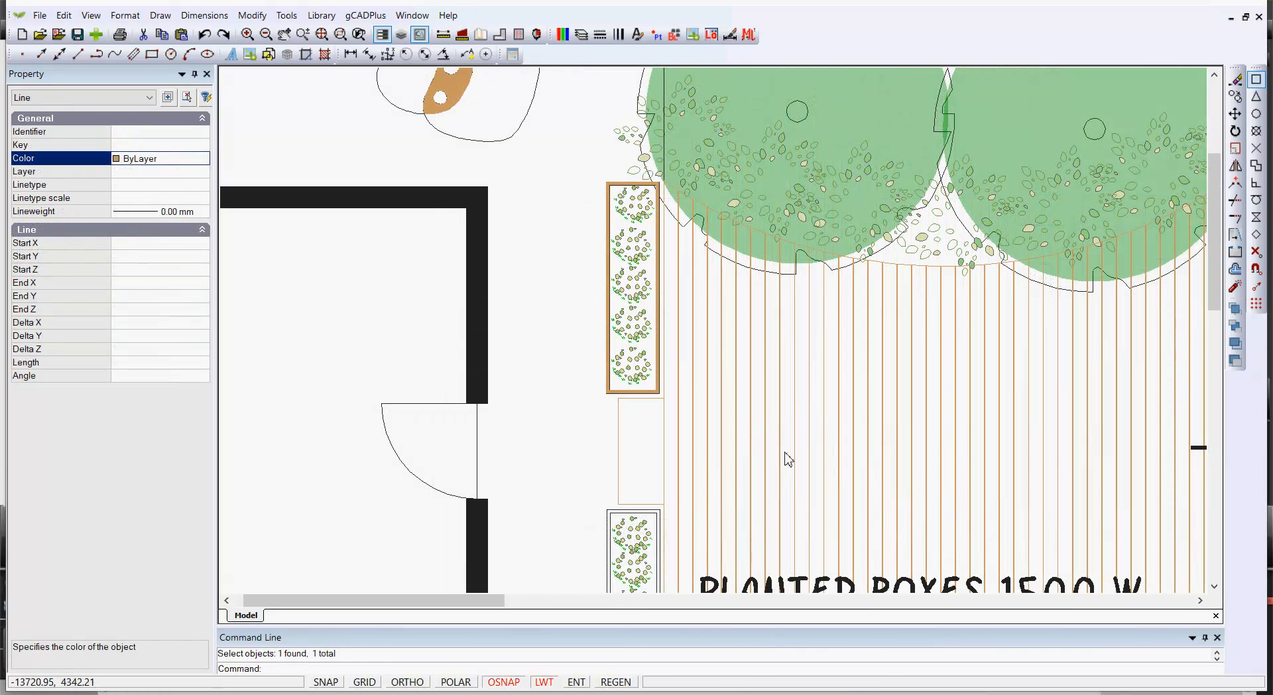
pyautogui.scroll(6, 784, 433)
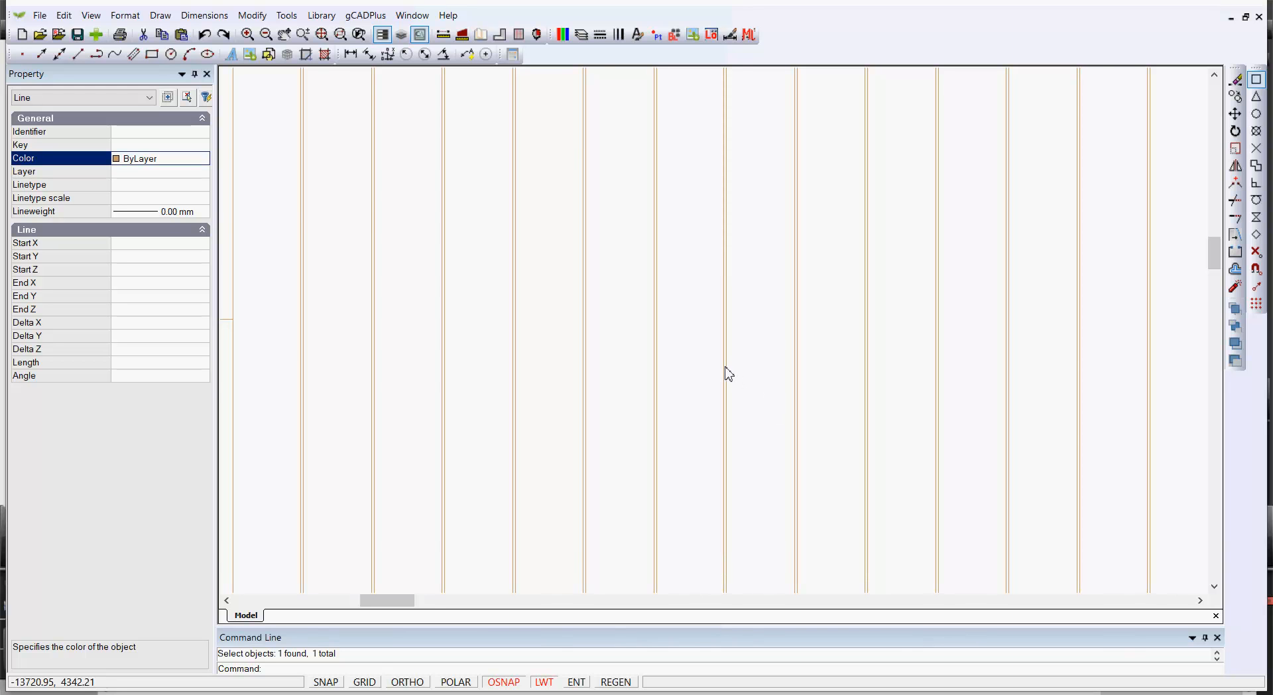
pyautogui.scroll(-3, 727, 368)
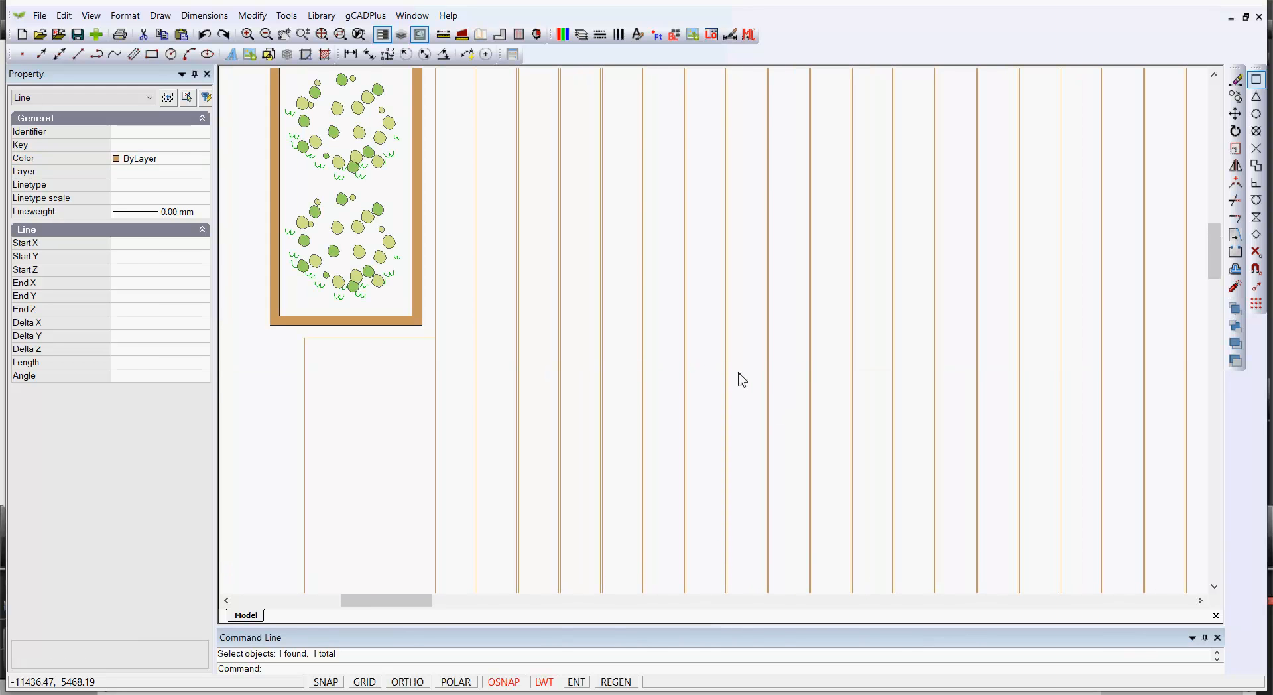
pyautogui.click(726, 366)
pyautogui.press('Escape')
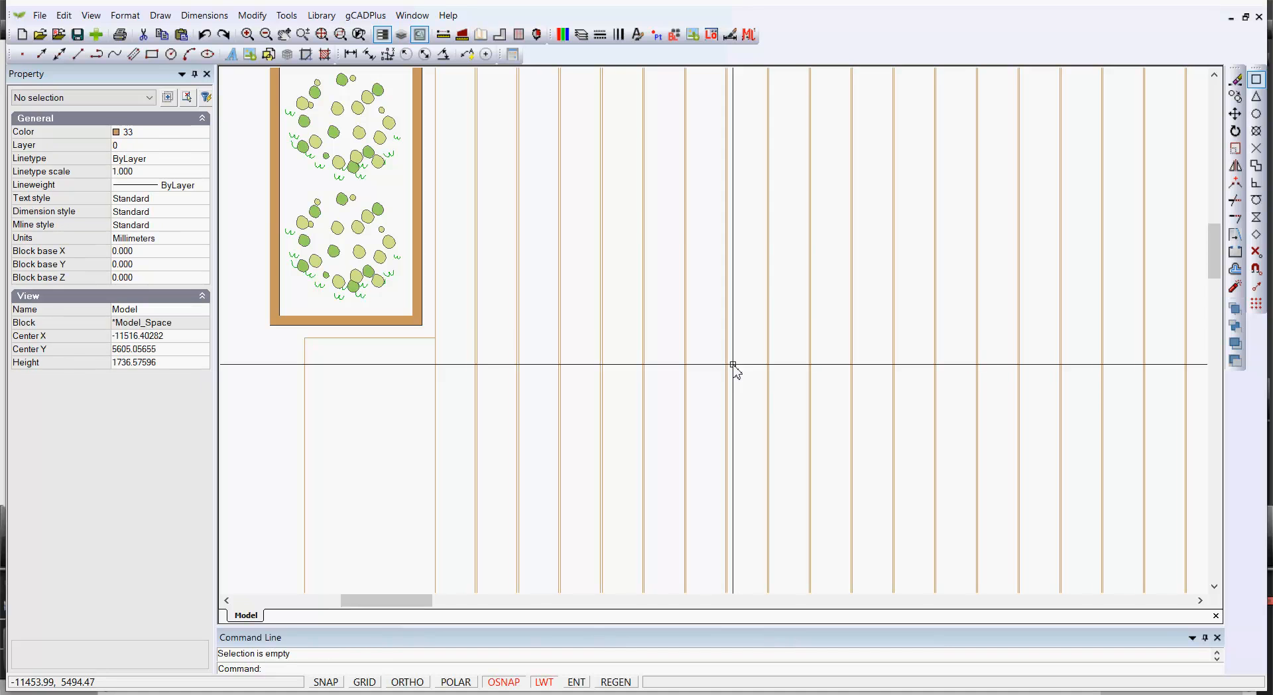
pyautogui.scroll(-5, 734, 368)
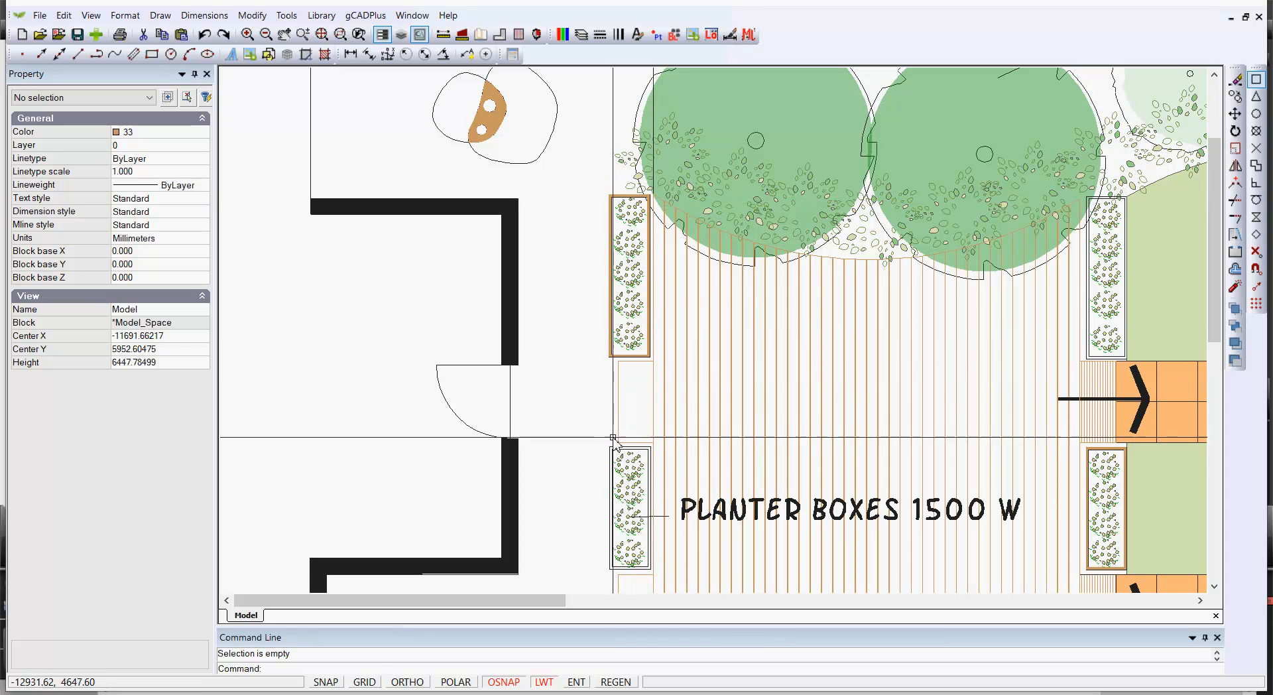
pyautogui.scroll(-1, 691, 402)
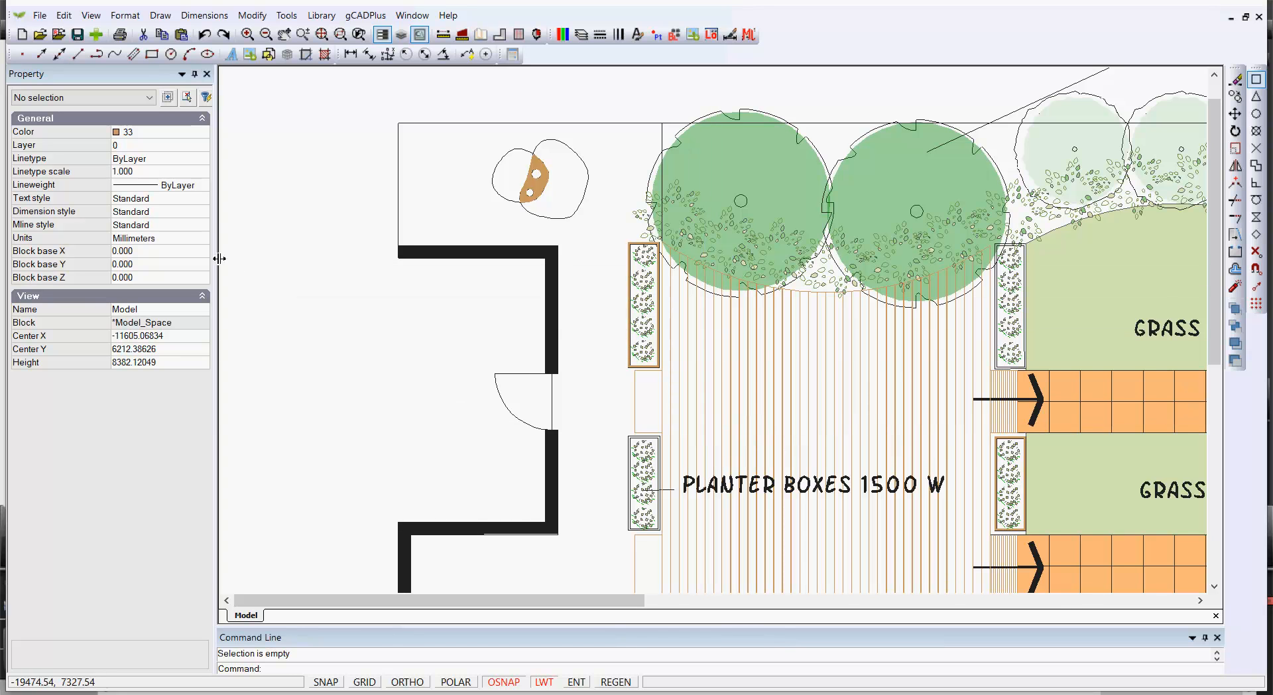
# Set the current drawing colour to Red and confirm the Object Snap settings with Endpoint enabled
pyautogui.click(206, 132)
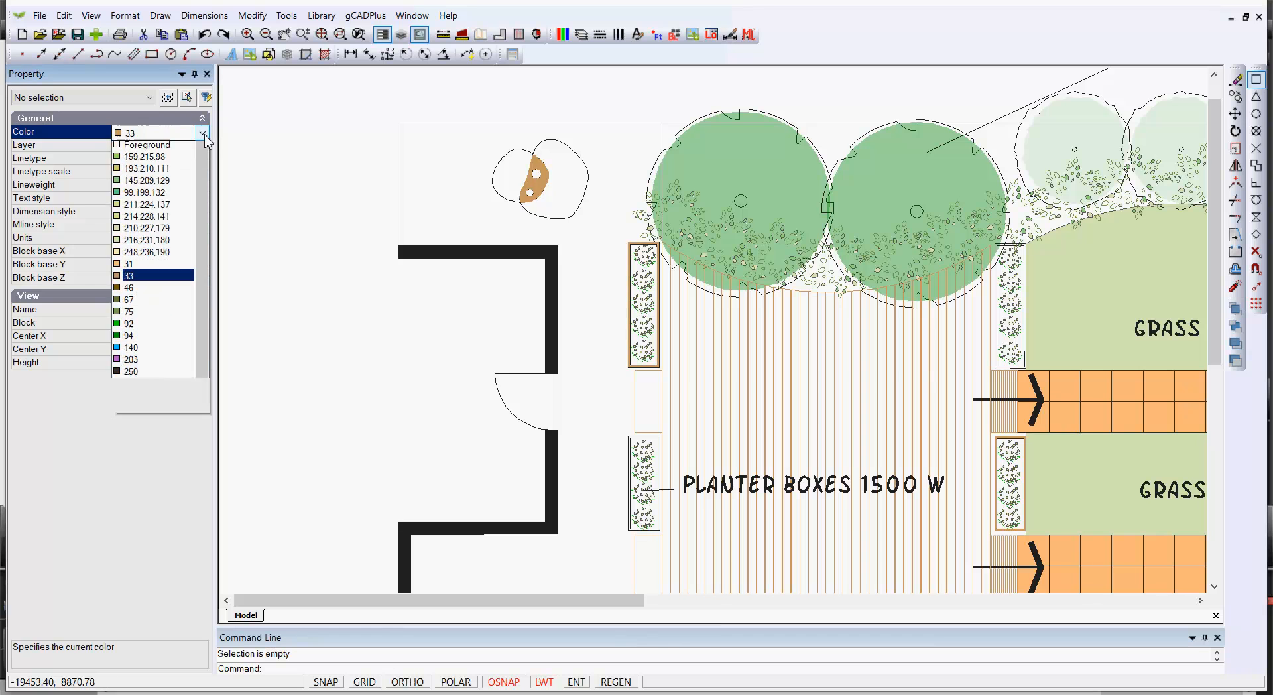
pyautogui.scroll(3, 176, 159)
pyautogui.click(176, 159)
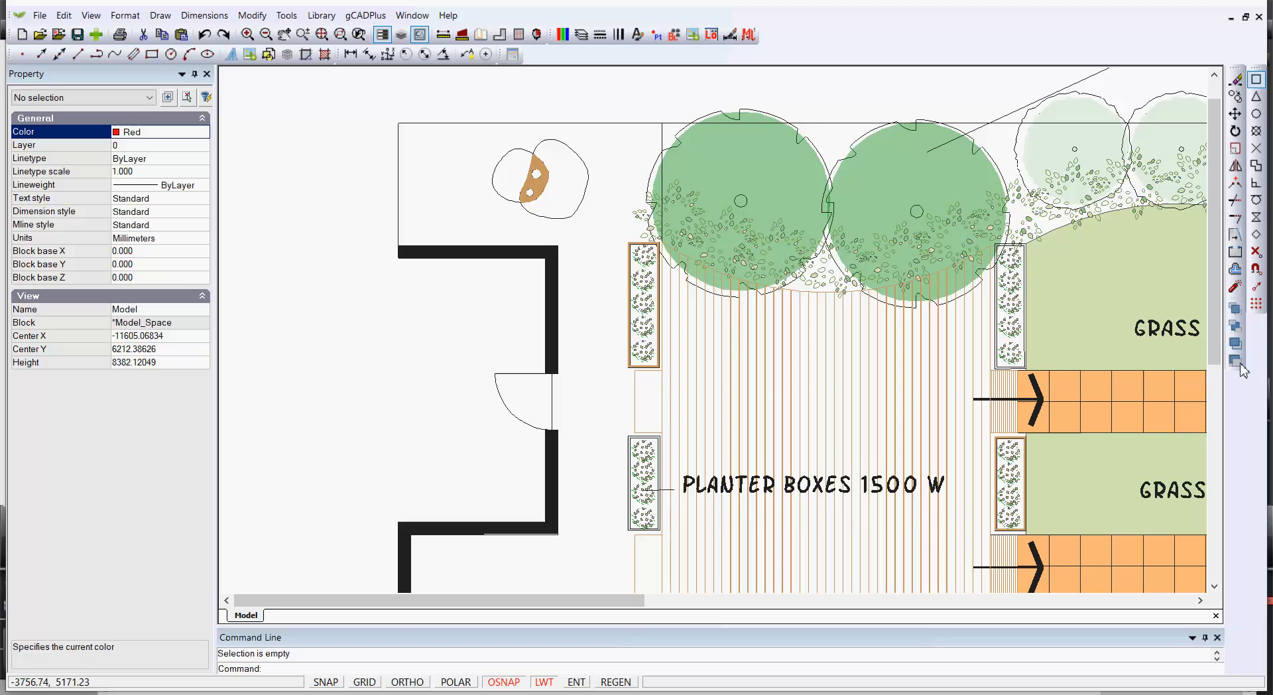
pyautogui.click(1256, 269)
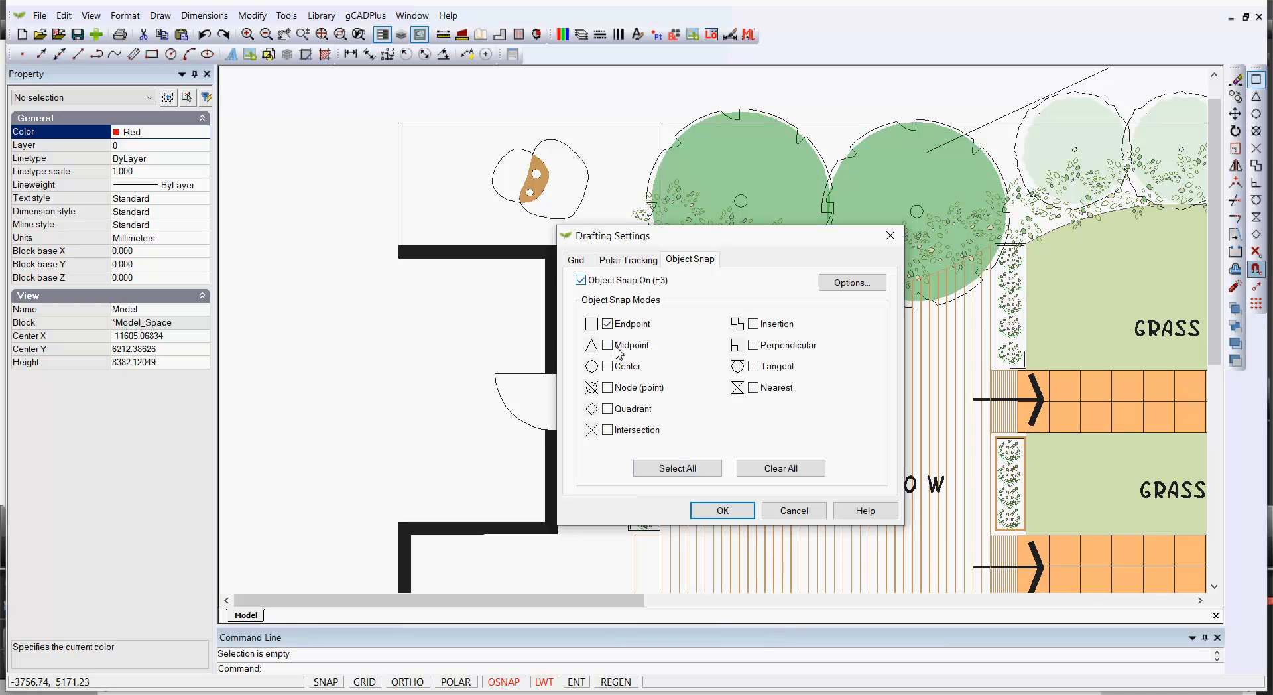
pyautogui.click(723, 511)
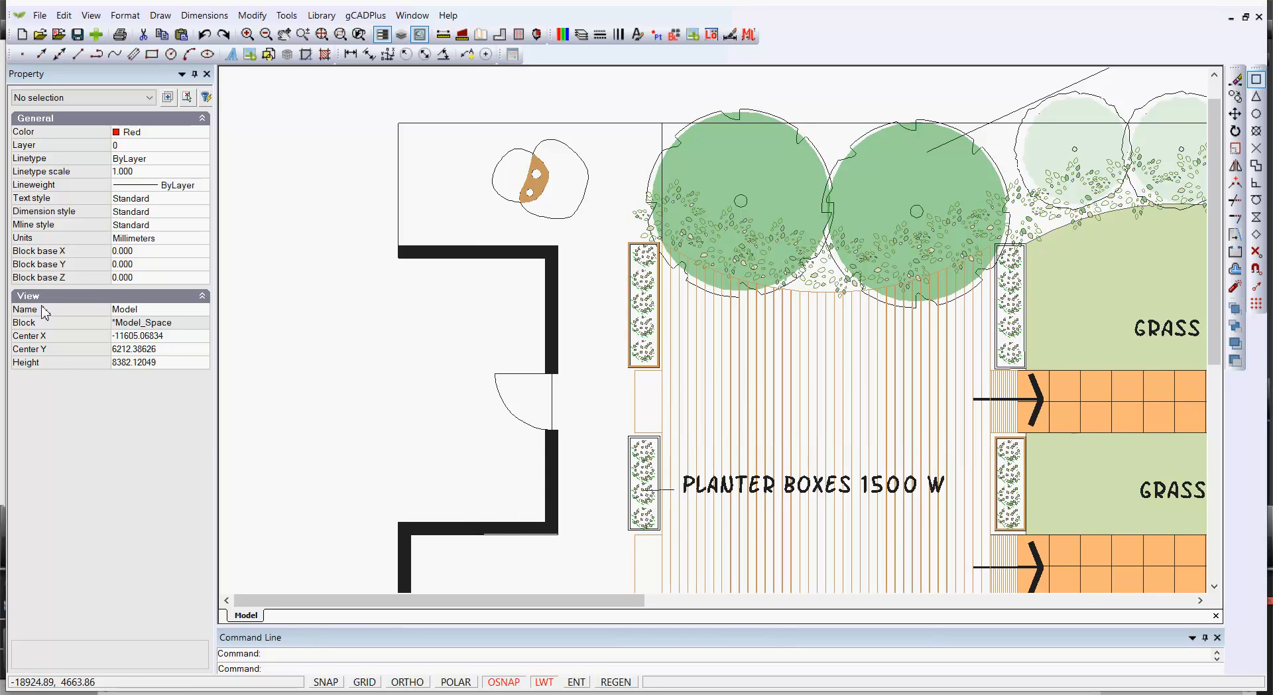
# Start a polyline at the top corner of the deck edge by the left planter box and trace around the gap below it
pyautogui.click(160, 15)
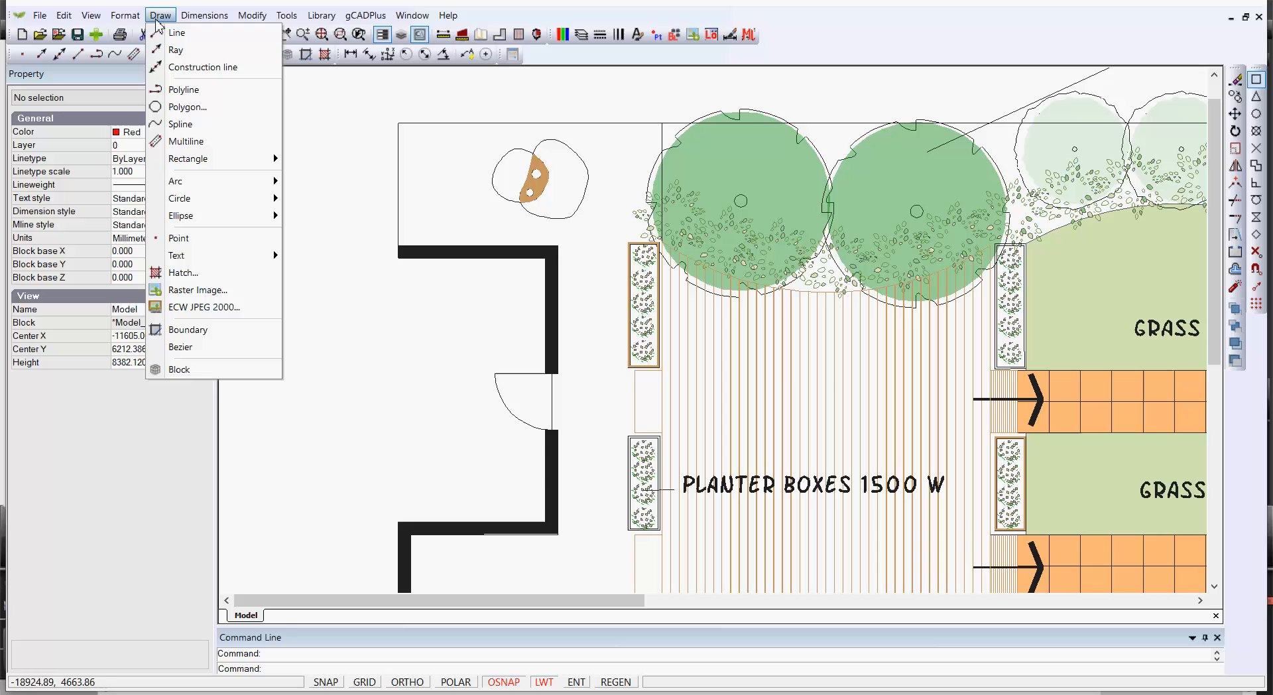
pyautogui.click(202, 96)
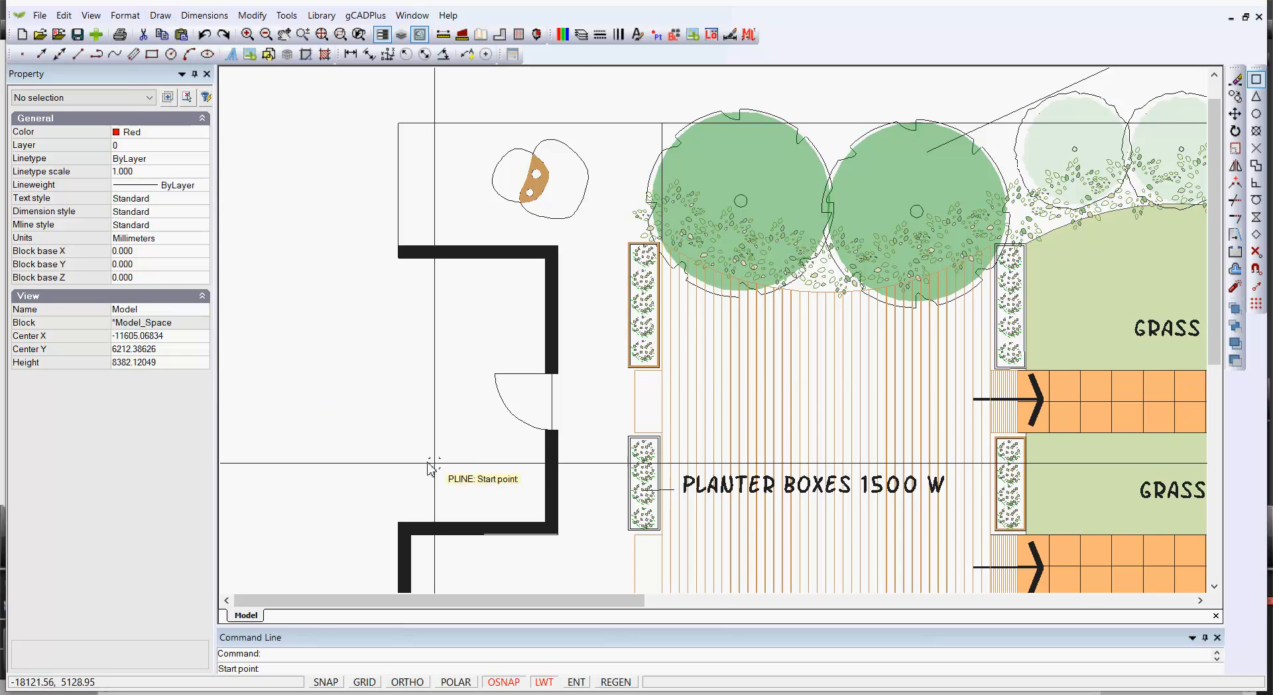
pyautogui.scroll(2, 648, 289)
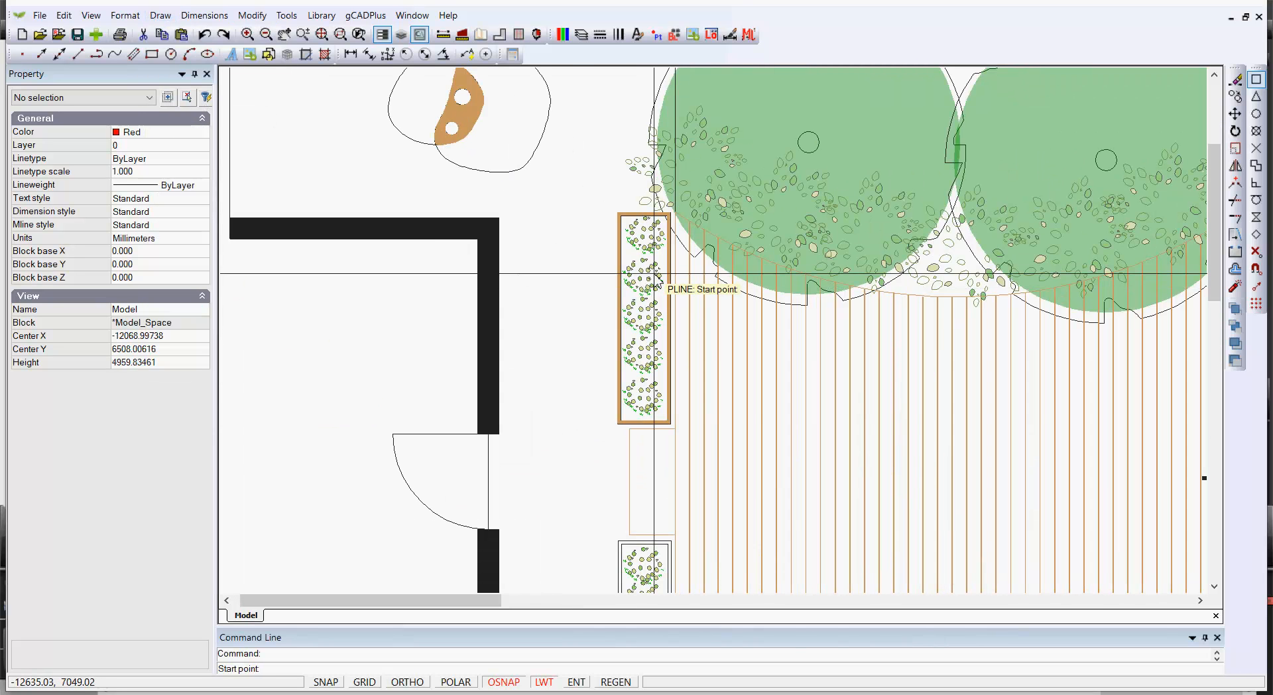
pyautogui.click(674, 212)
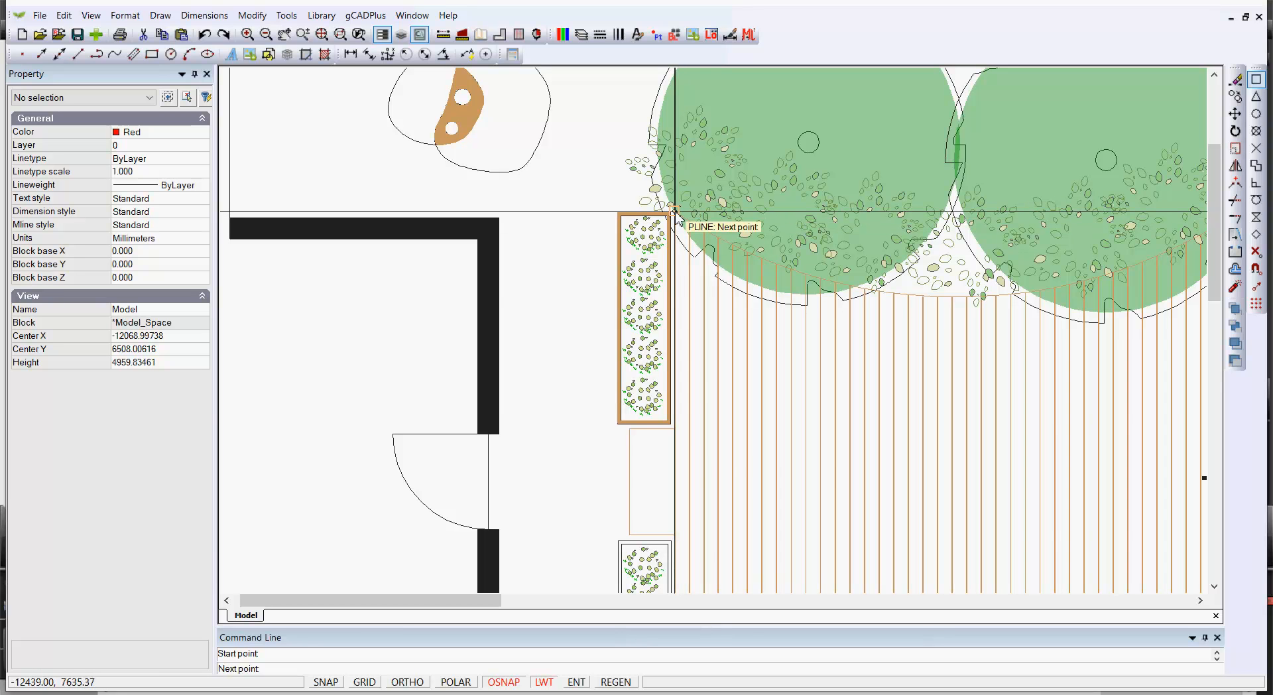
pyautogui.click(674, 430)
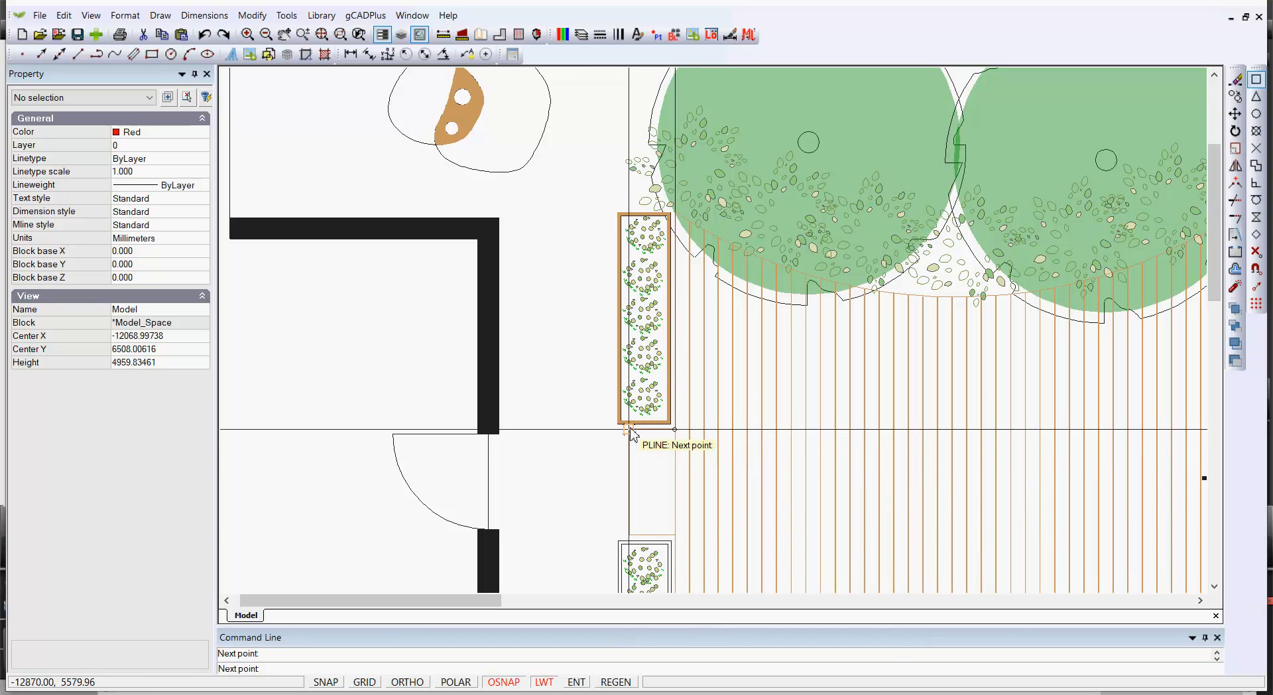
pyautogui.click(629, 429)
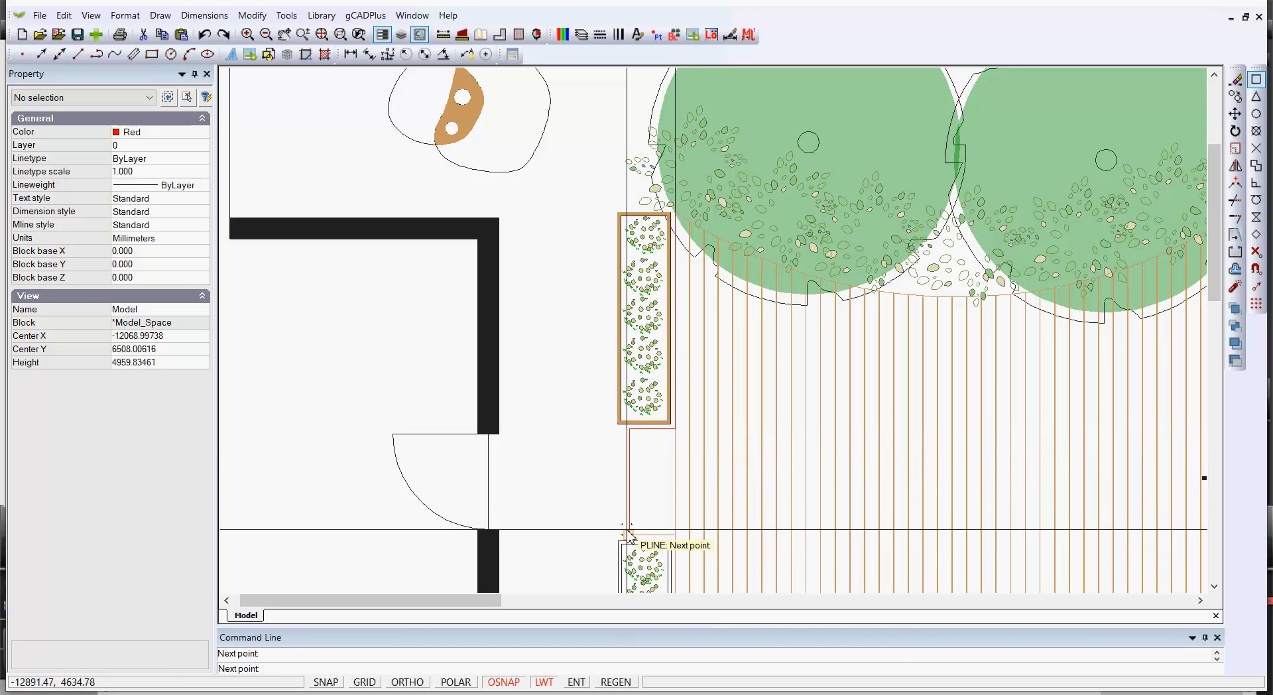
pyautogui.click(628, 534)
pyautogui.click(675, 534)
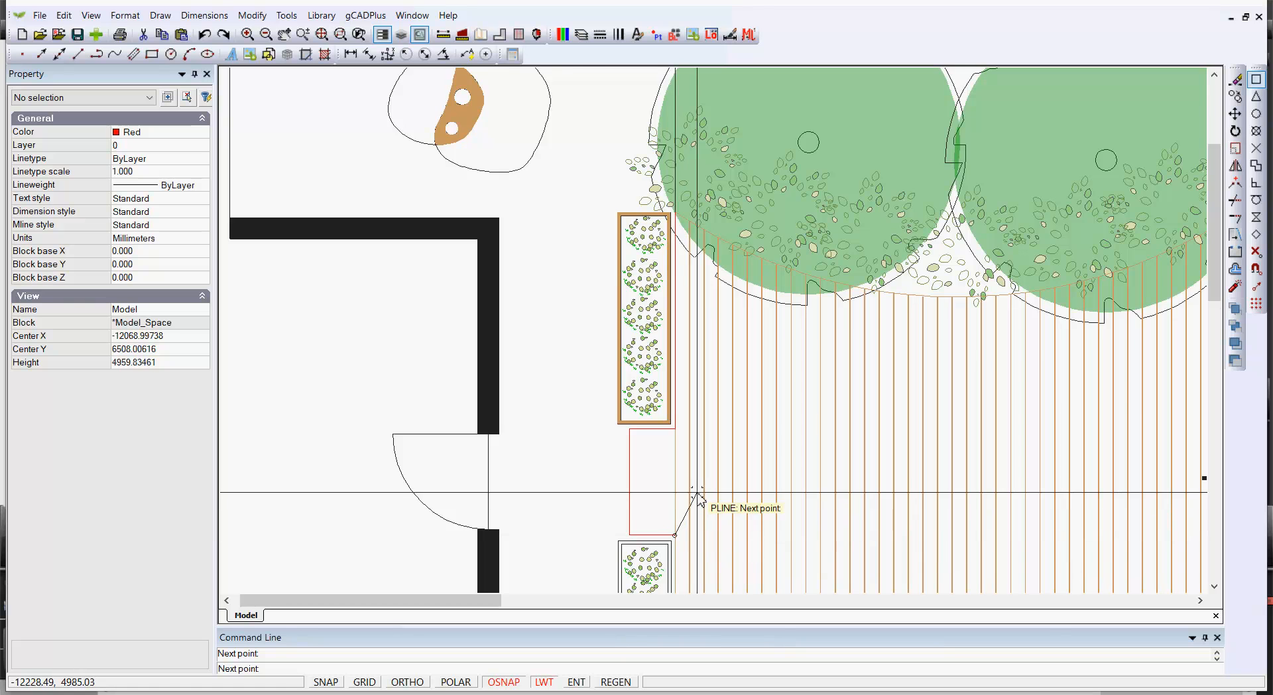
# Continue the polyline down the deck's left edge to its bottom corner and across to the bottom-right corner
pyautogui.scroll(-1, 699, 501)
pyautogui.scroll(4, 702, 504)
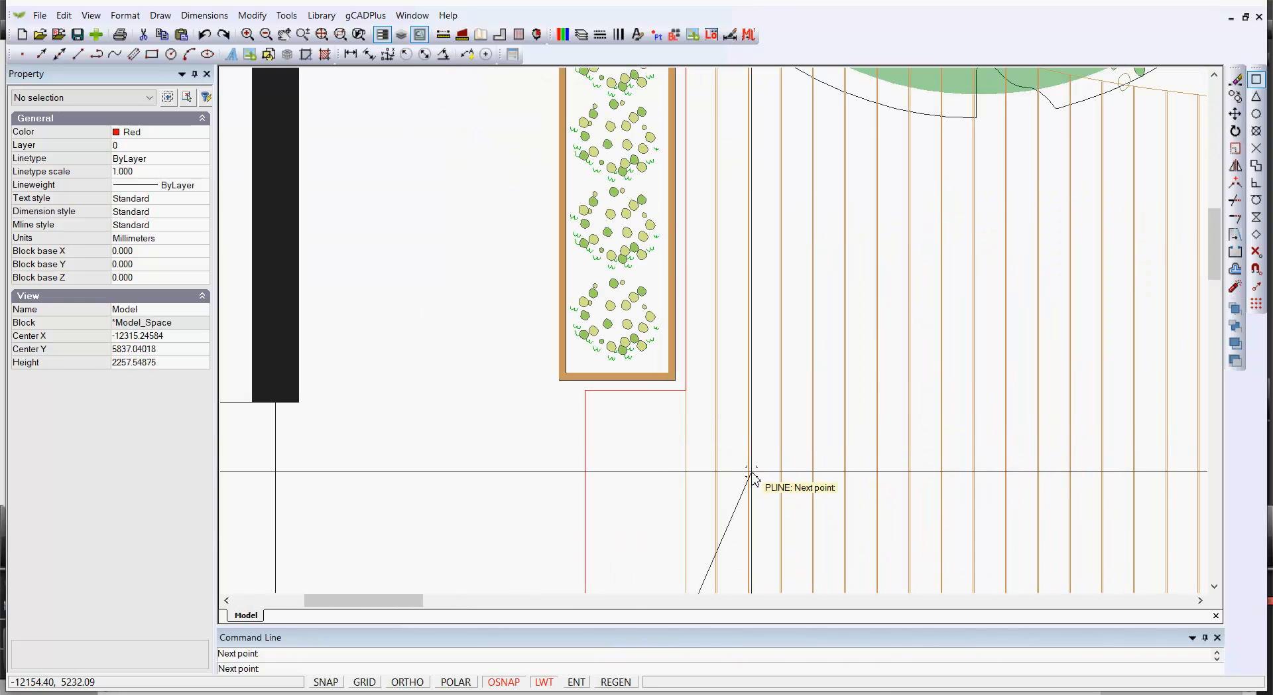
pyautogui.scroll(-3, 754, 478)
pyautogui.moveTo(756, 506); pyautogui.dragTo(755, 320, button='middle')
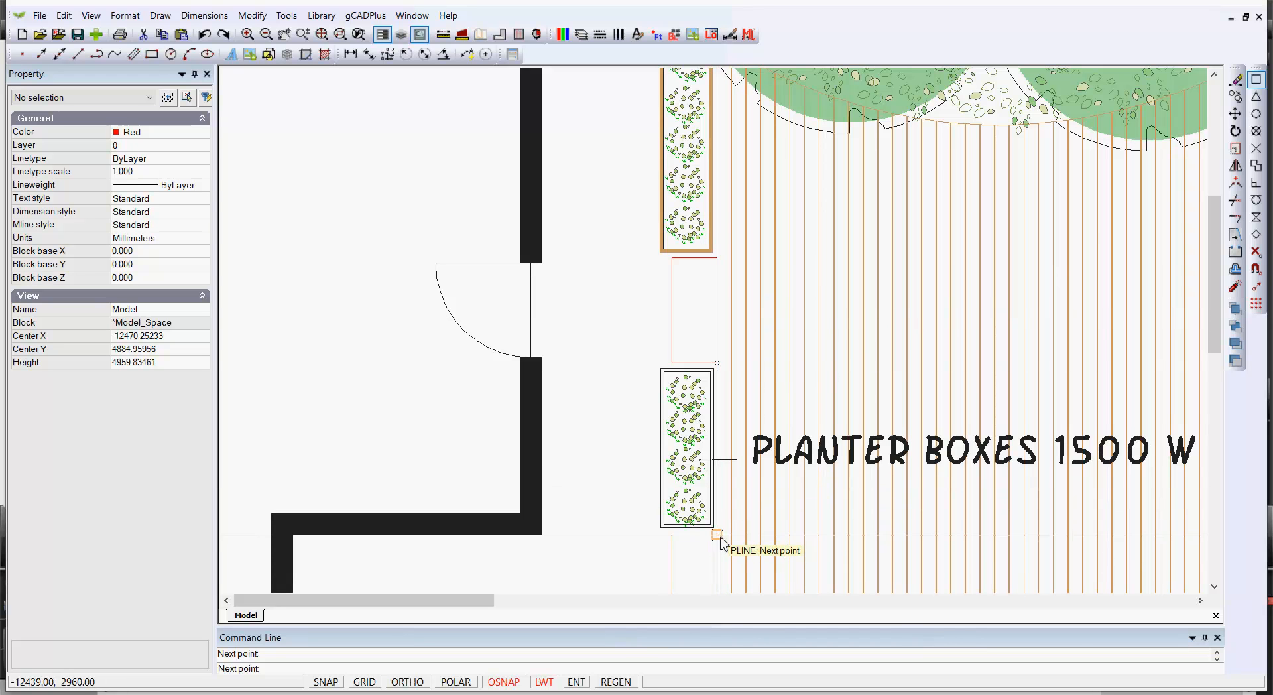
pyautogui.scroll(-2, 810, 540)
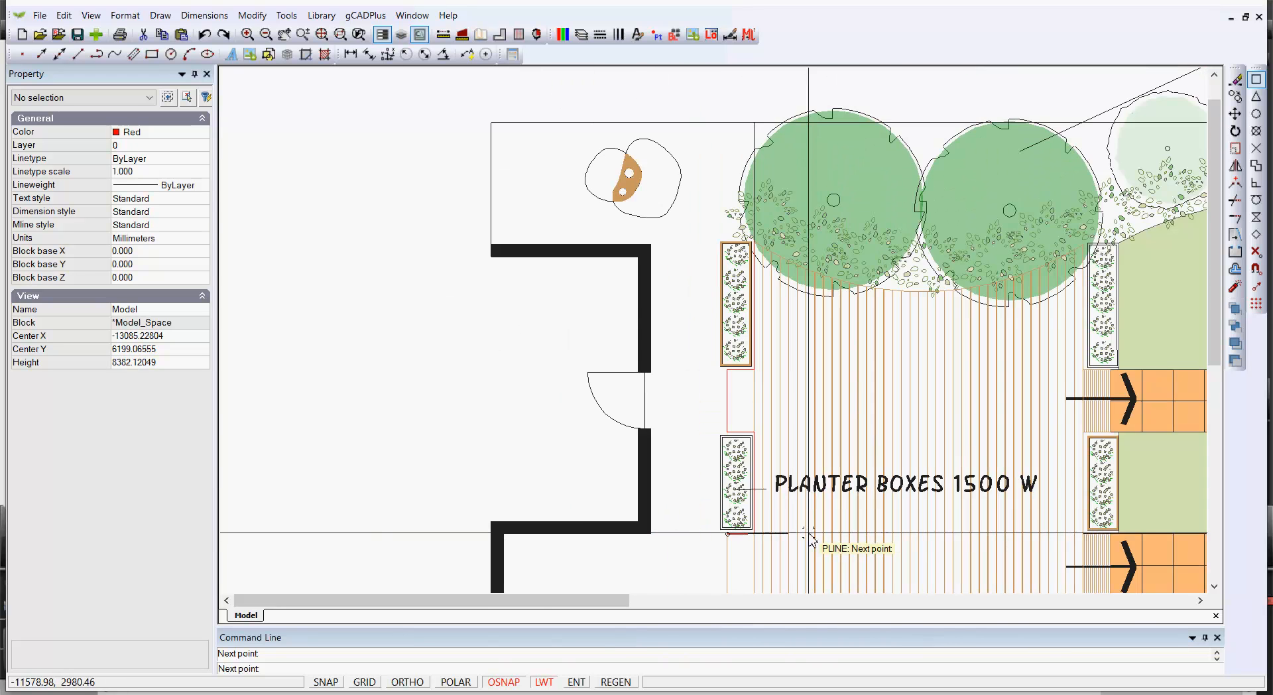
pyautogui.moveTo(810, 540); pyautogui.dragTo(804, 241, button='middle')
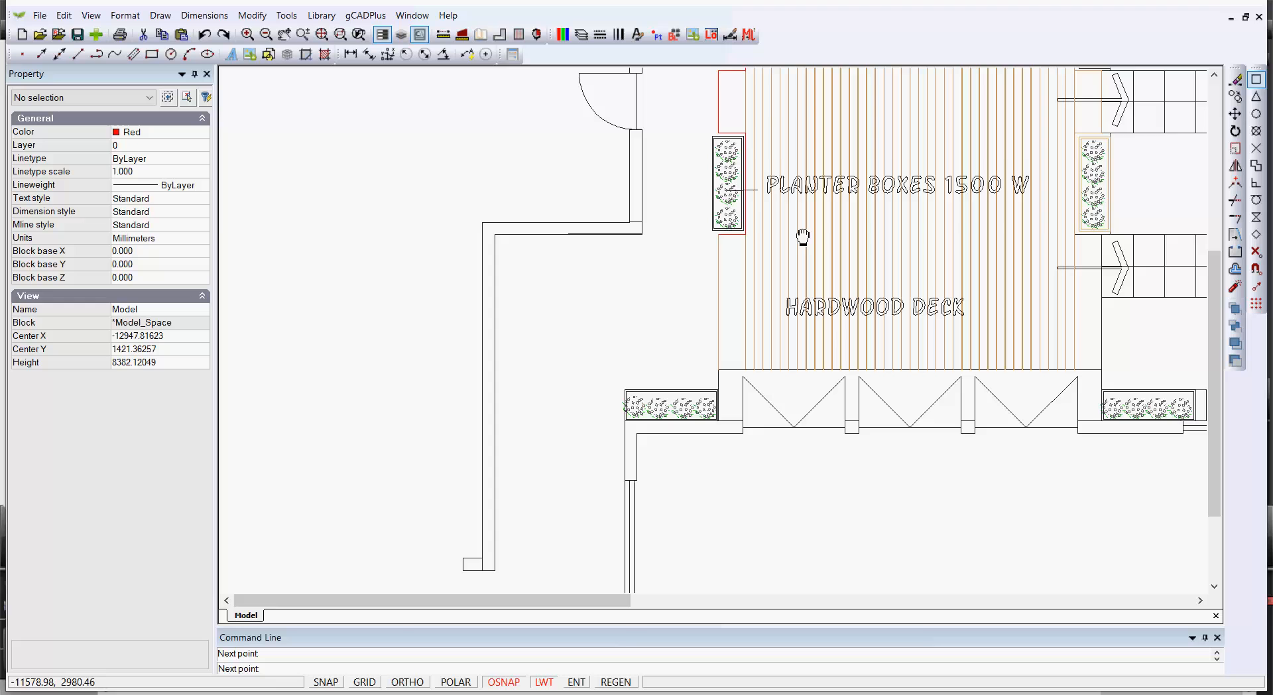
pyautogui.click(718, 369)
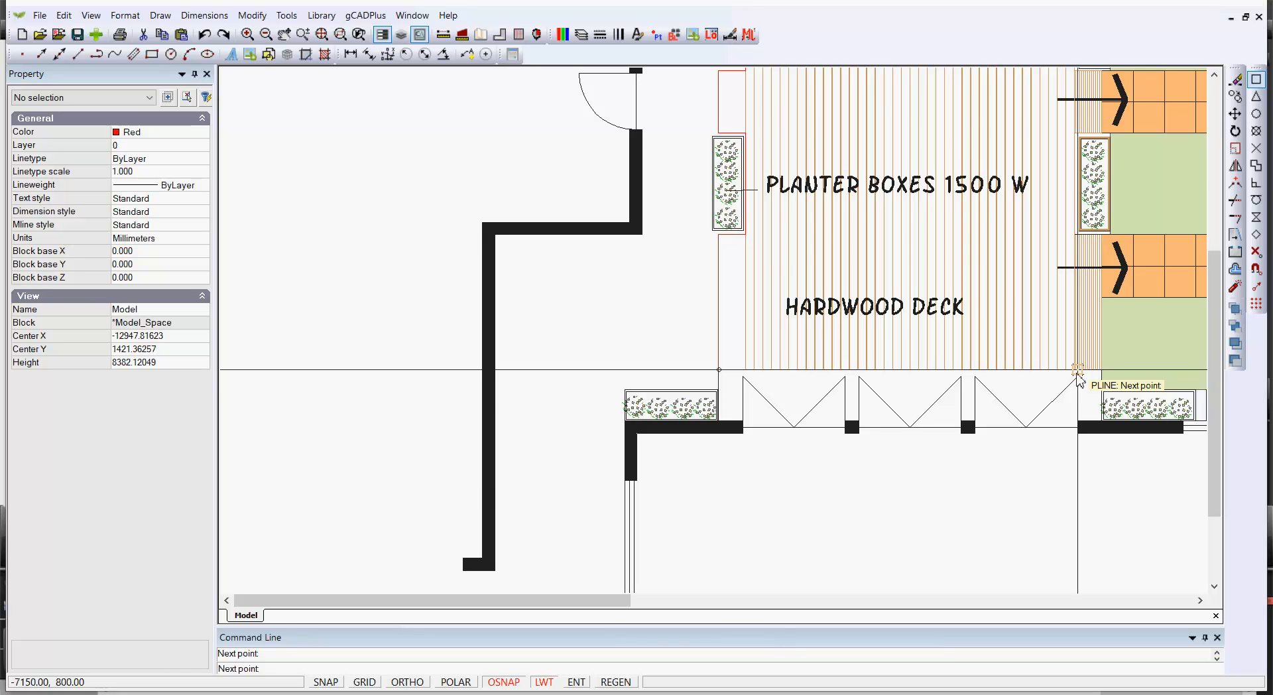
pyautogui.scroll(1, 1078, 370)
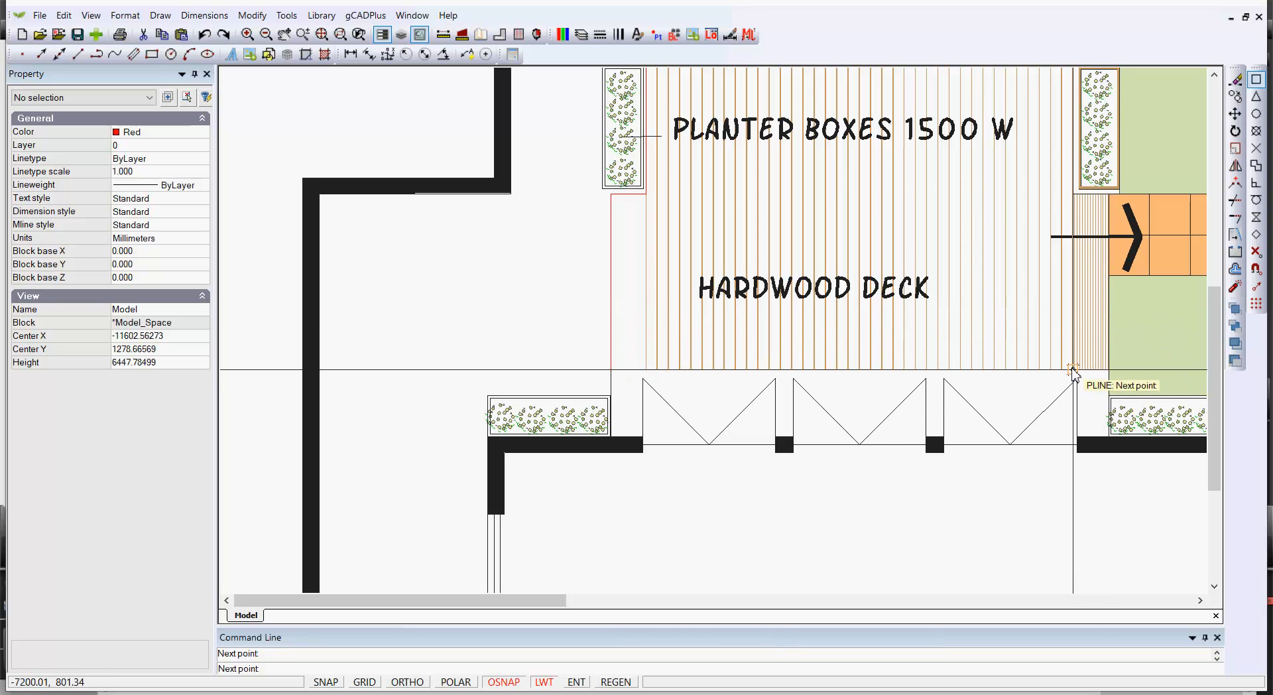
pyautogui.click(1073, 369)
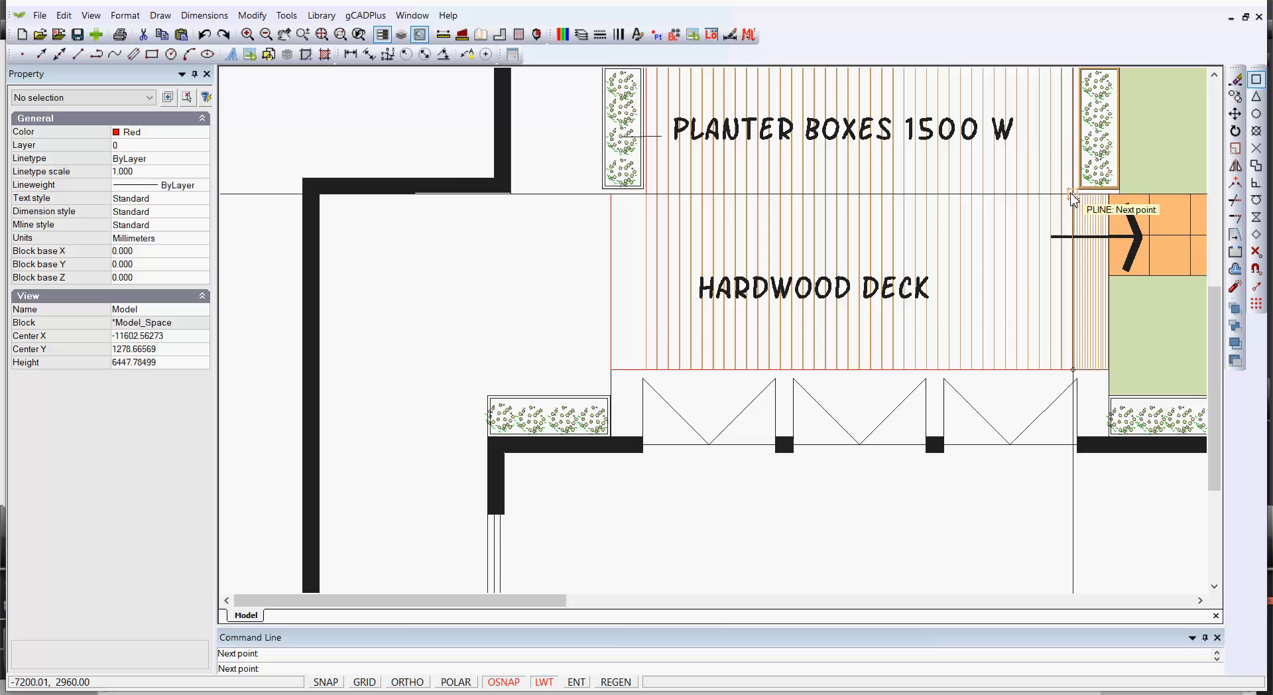
# Extend the polyline up the deck's right edge to the top of the right planter boxes
pyautogui.scroll(-1, 1073, 196)
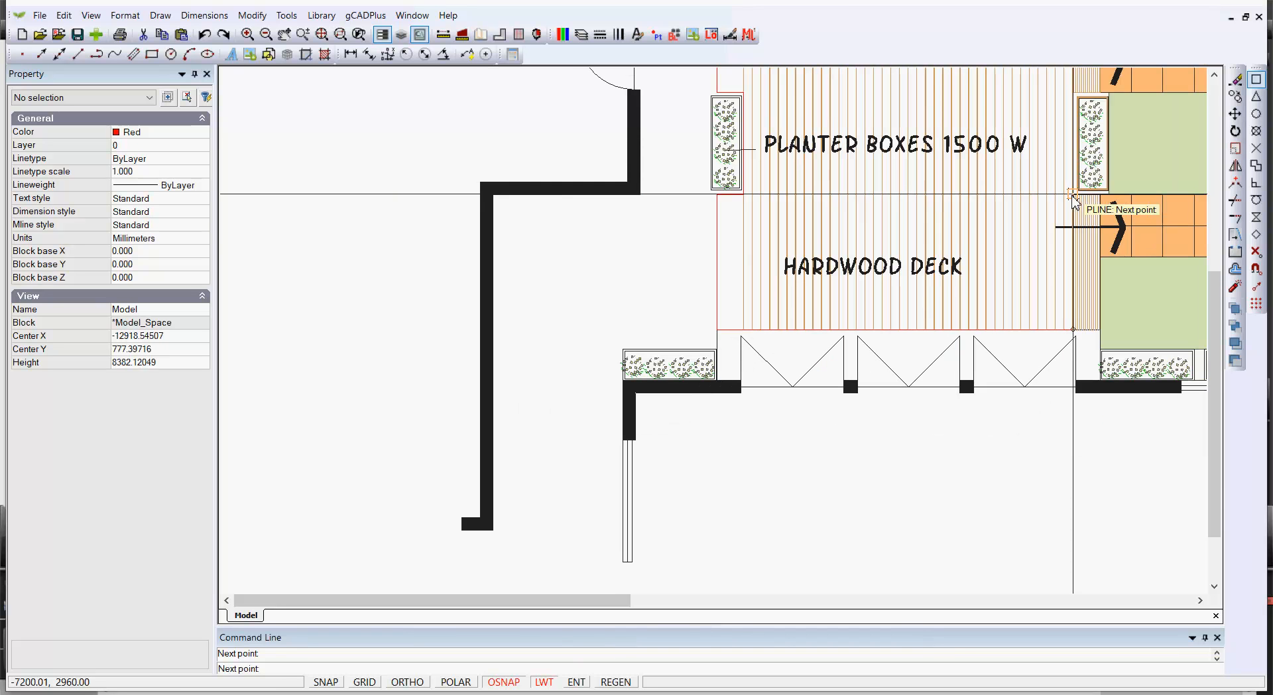
pyautogui.moveTo(1050, 138); pyautogui.dragTo(1028, 275, button='middle')
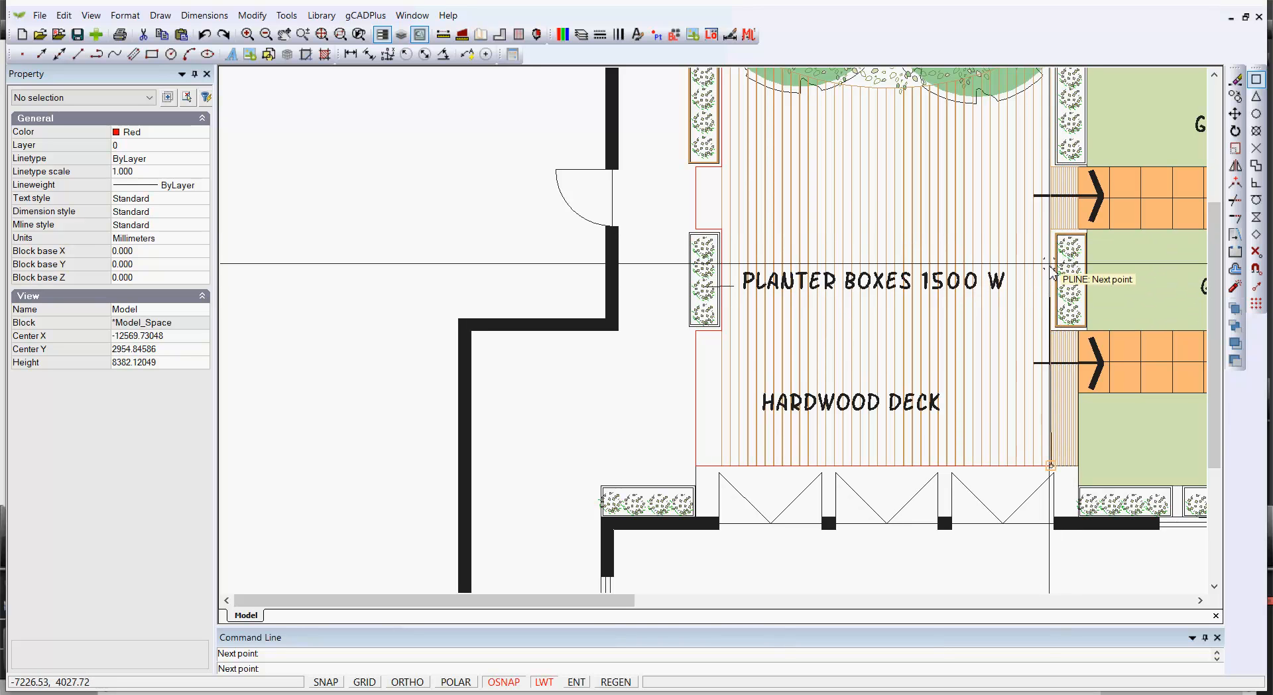
pyautogui.moveTo(1036, 269)
pyautogui.mouseDown(button='middle')
pyautogui.moveTo(1005, 429)
pyautogui.moveTo(1004, 354)
pyautogui.mouseUp(button='middle')
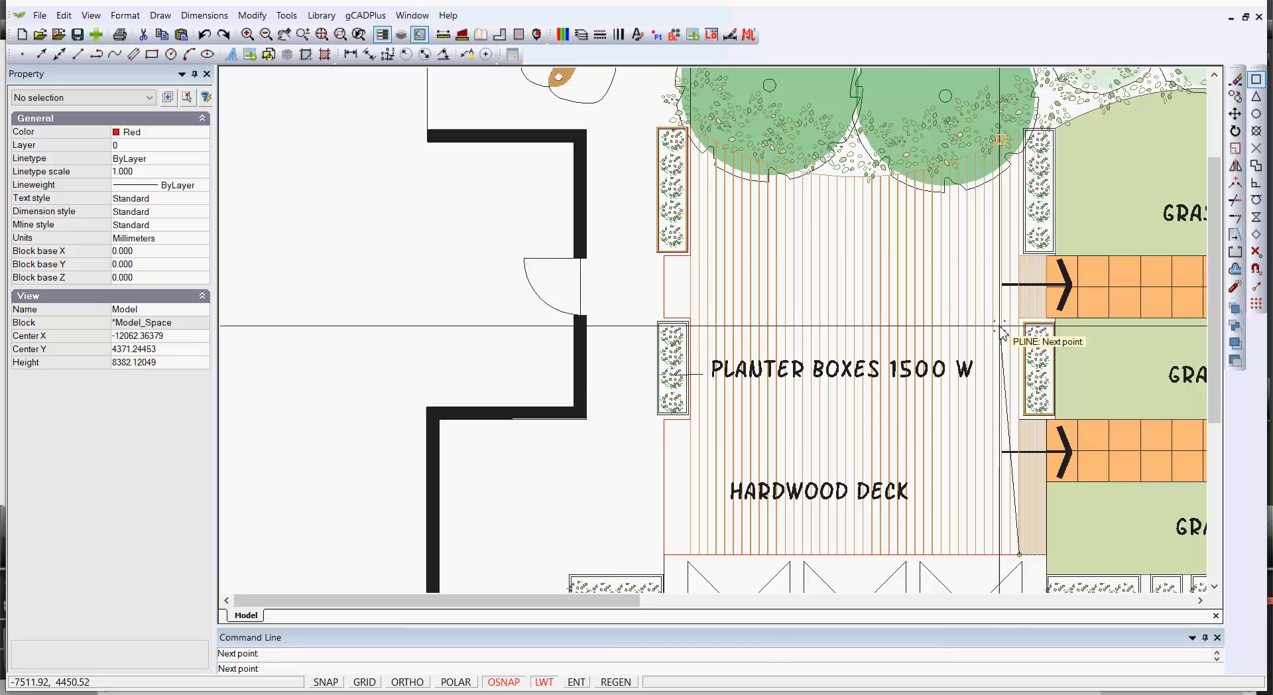
pyautogui.scroll(1, 1034, 165)
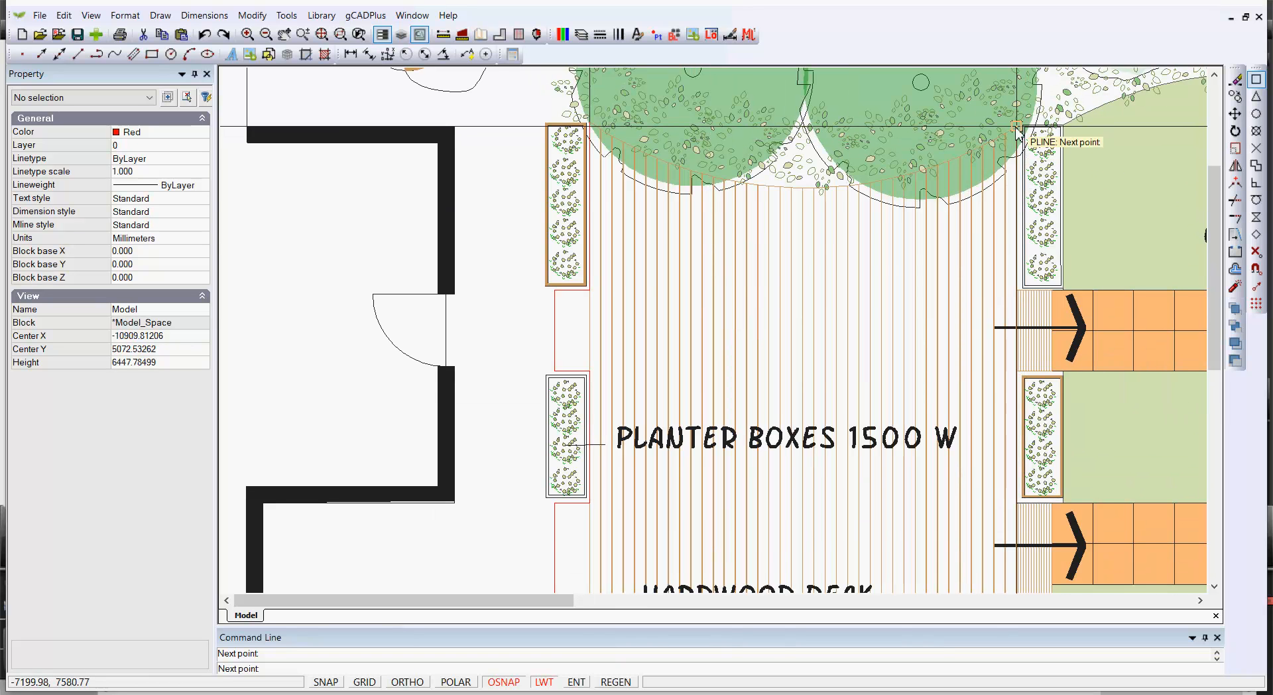
pyautogui.click(1016, 127)
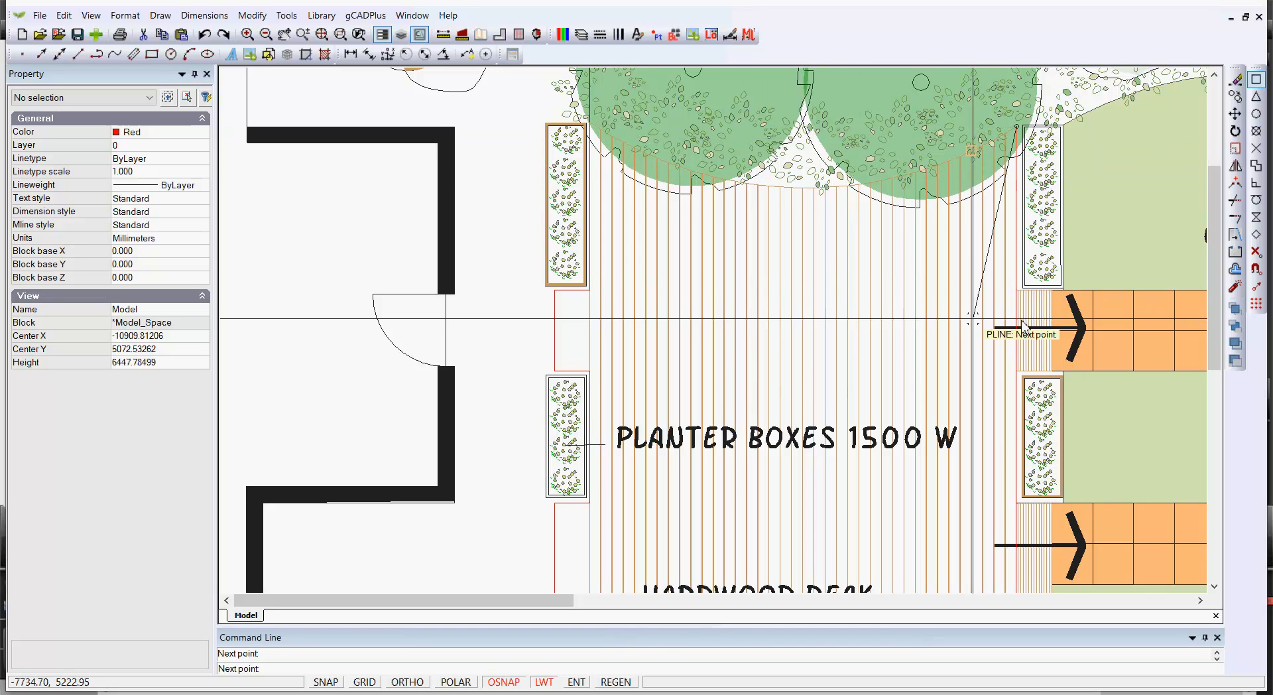
# Switch the polyline to arc mode, draw an arc back to the starting corner, and finish the polyline
pyautogui.rightClick(957, 316)
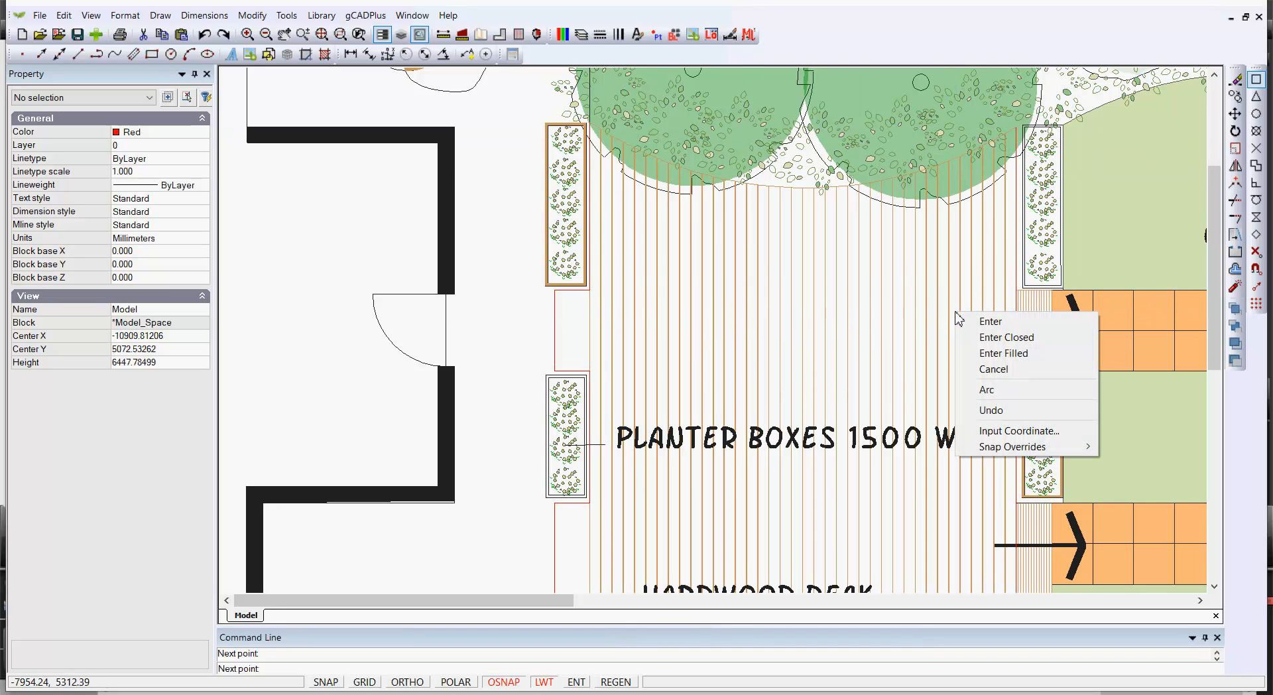
pyautogui.click(994, 397)
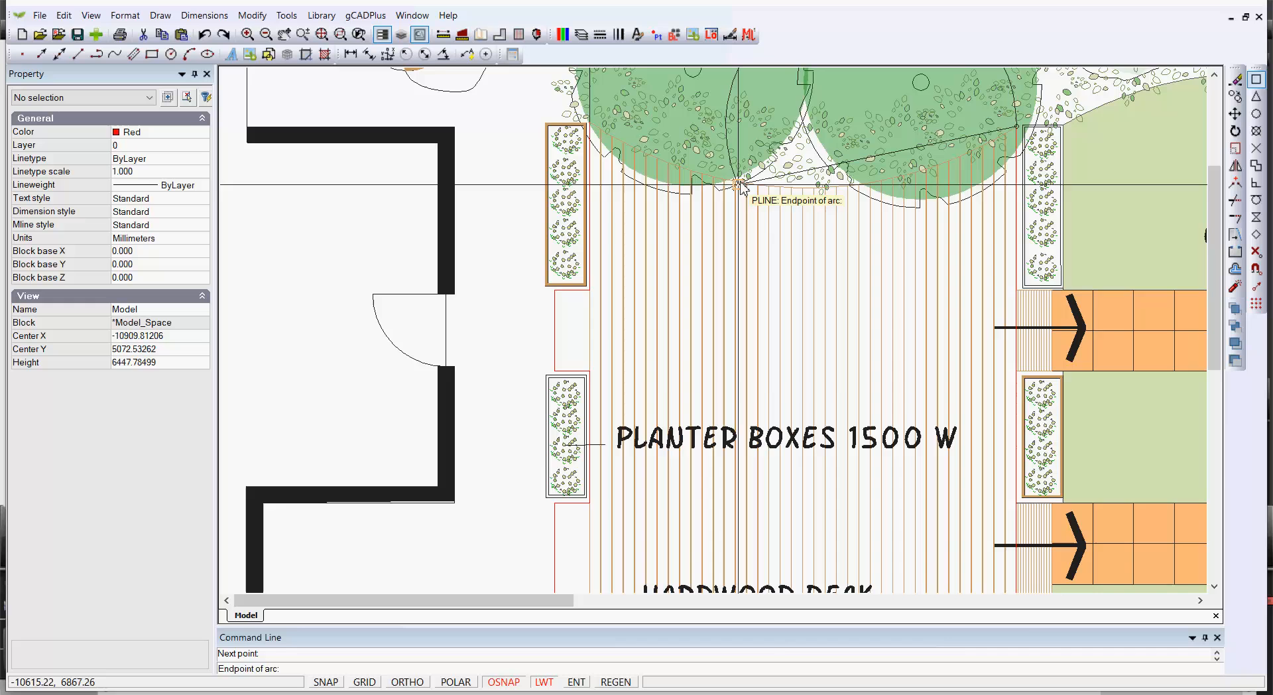
pyautogui.scroll(-3, 708, 199)
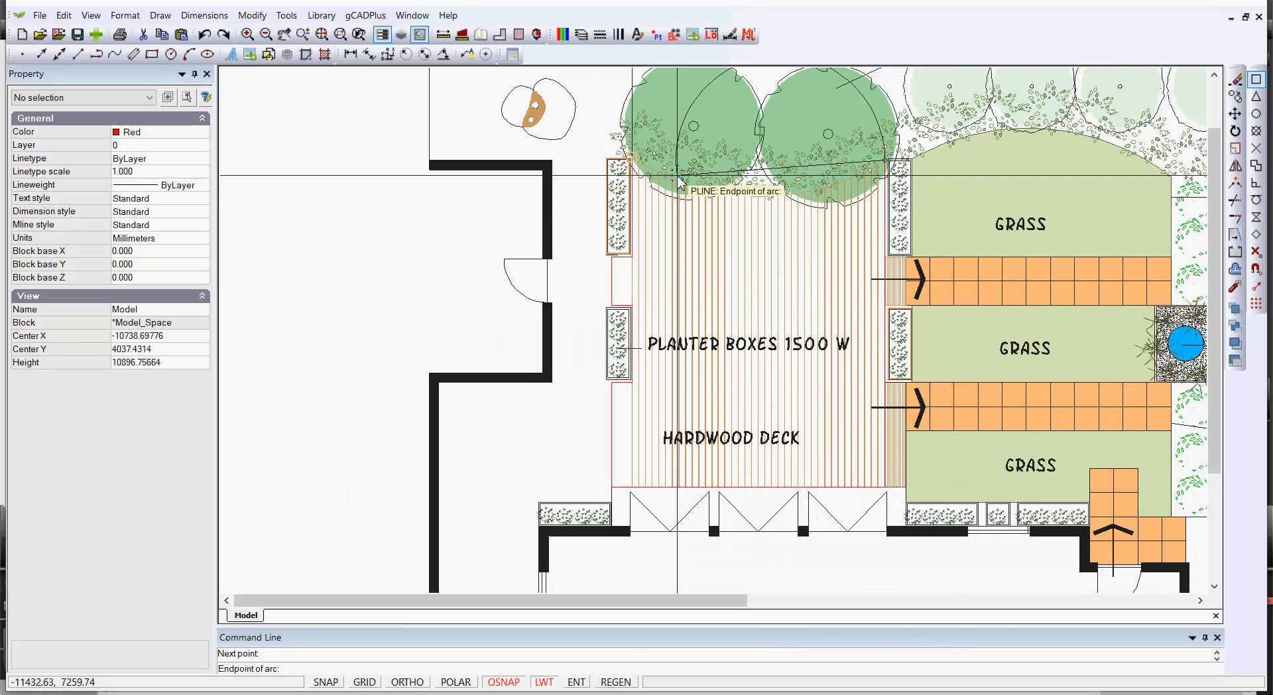
pyautogui.scroll(6, 638, 171)
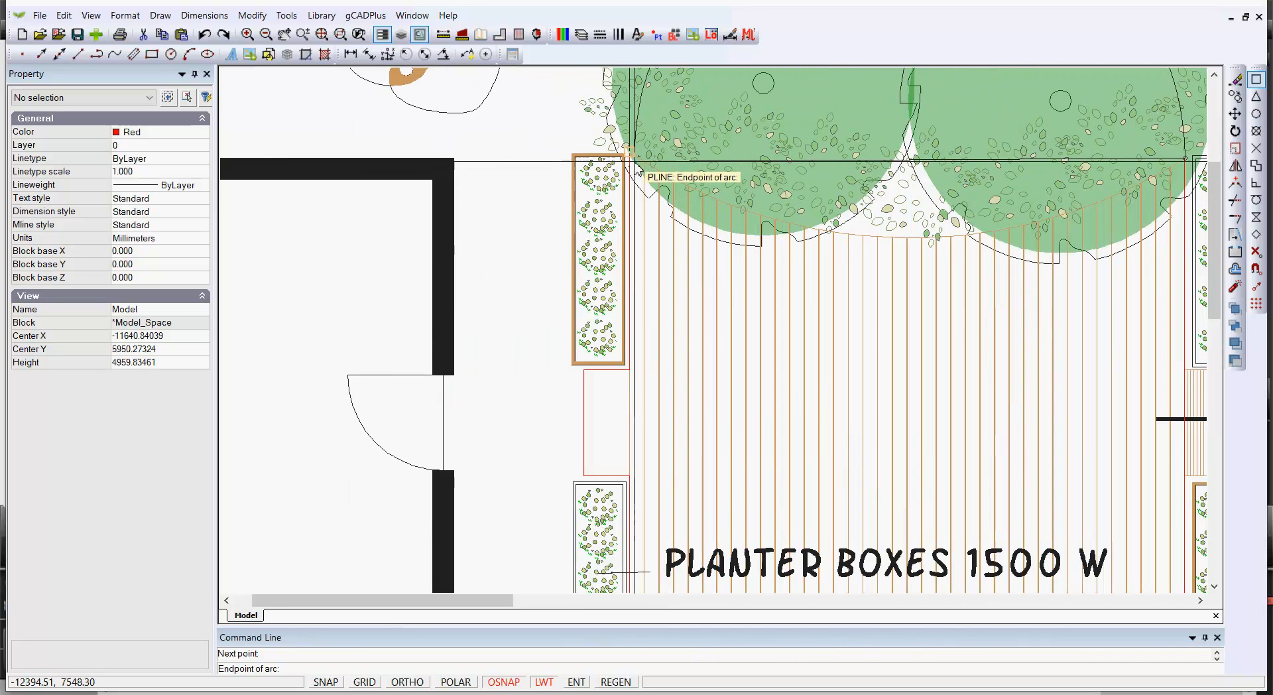
pyautogui.scroll(2, 697, 172)
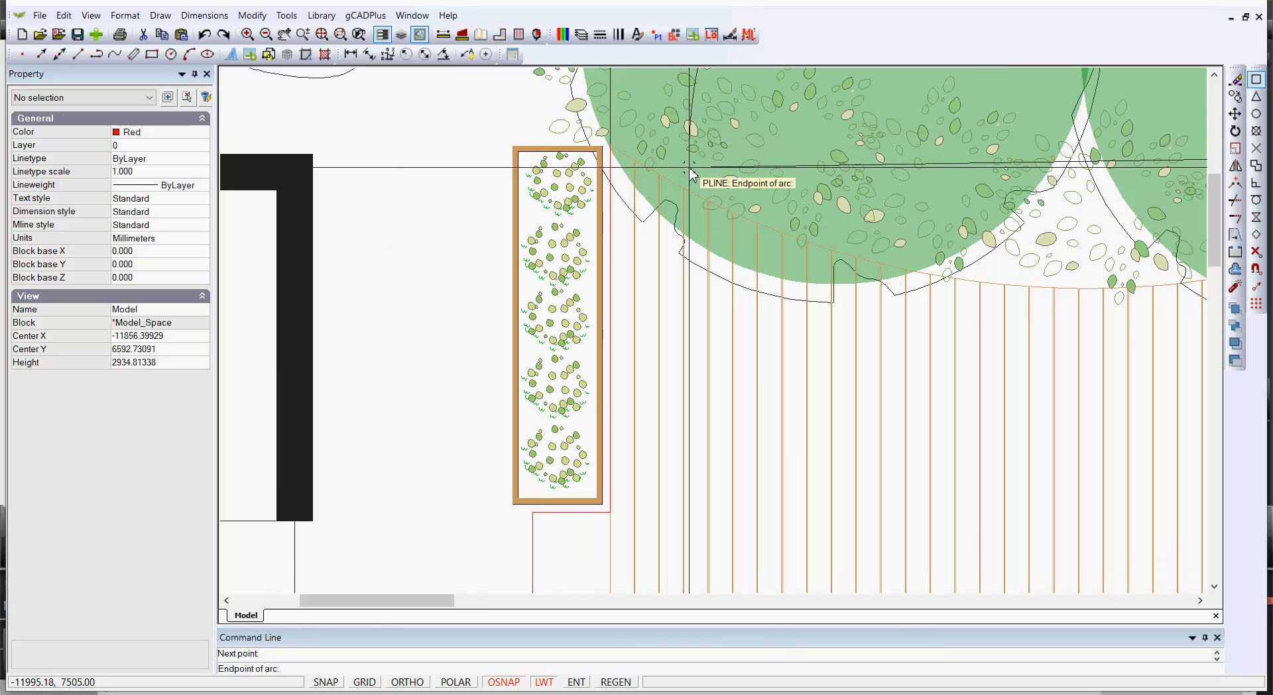
pyautogui.click(611, 146)
pyautogui.rightClick(610, 146)
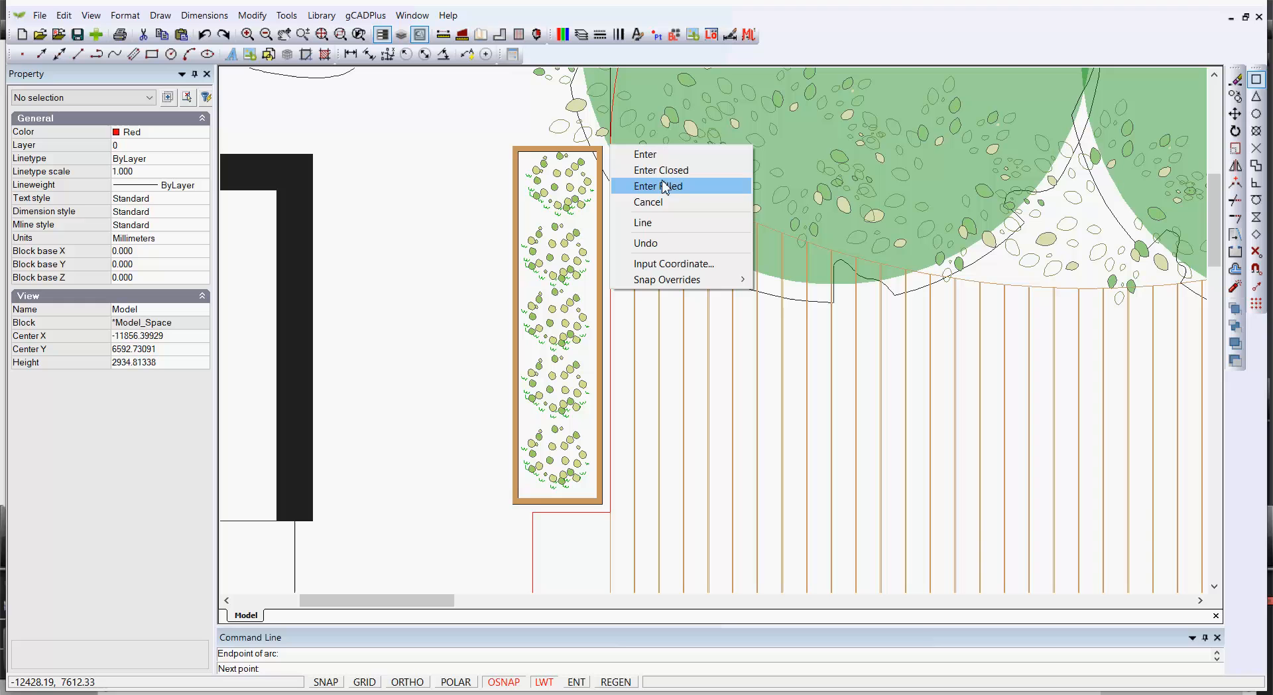
pyautogui.click(659, 154)
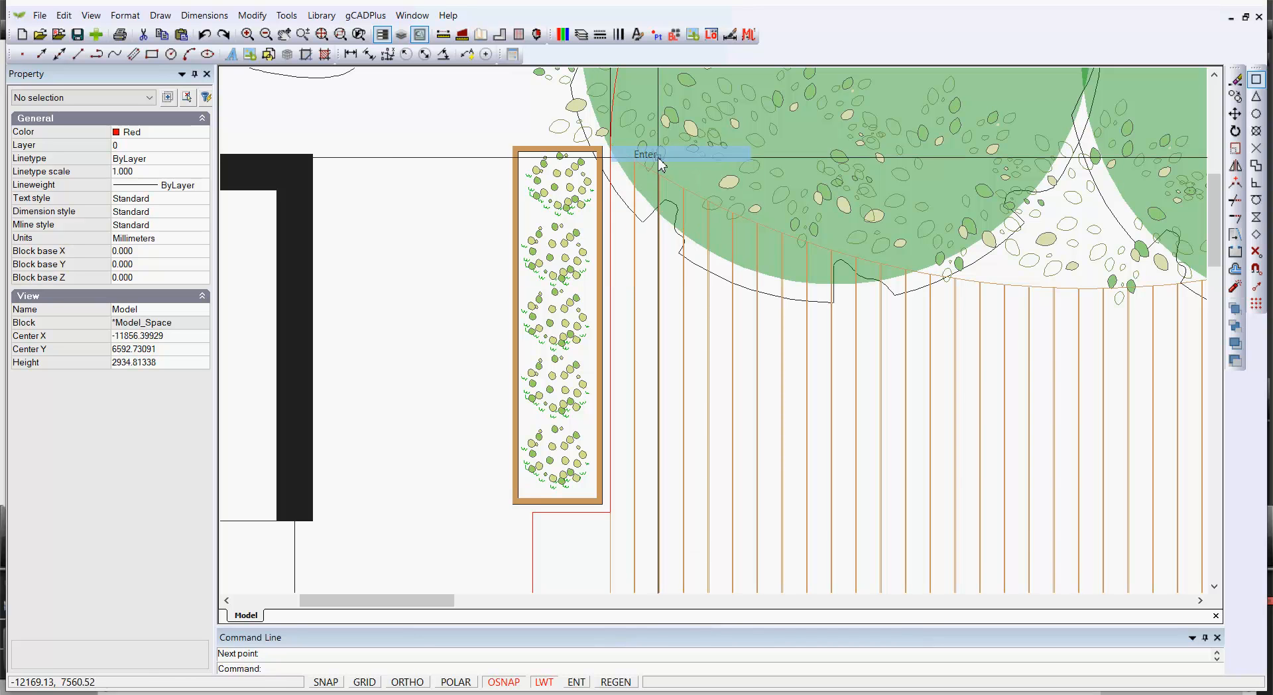
# Select the new red polyline and zoom in to inspect its arc edge along the trees
pyautogui.scroll(-3, 660, 163)
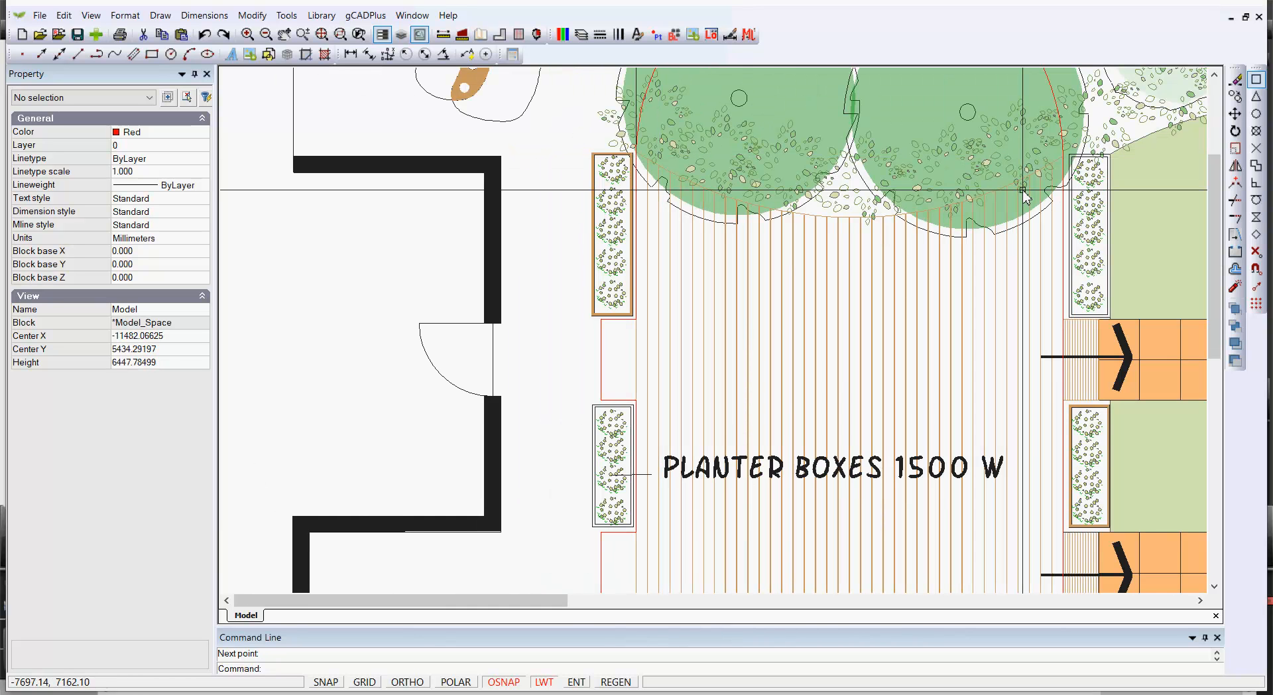
pyautogui.scroll(-4, 1027, 227)
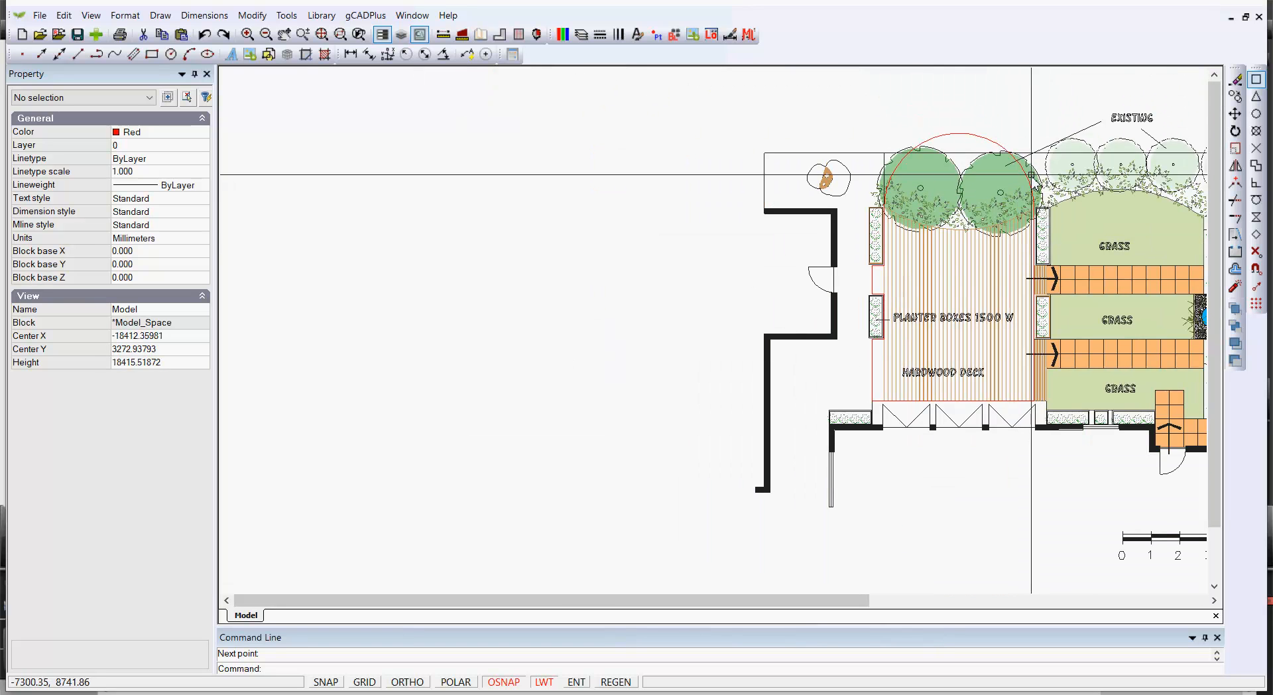
pyautogui.click(974, 135)
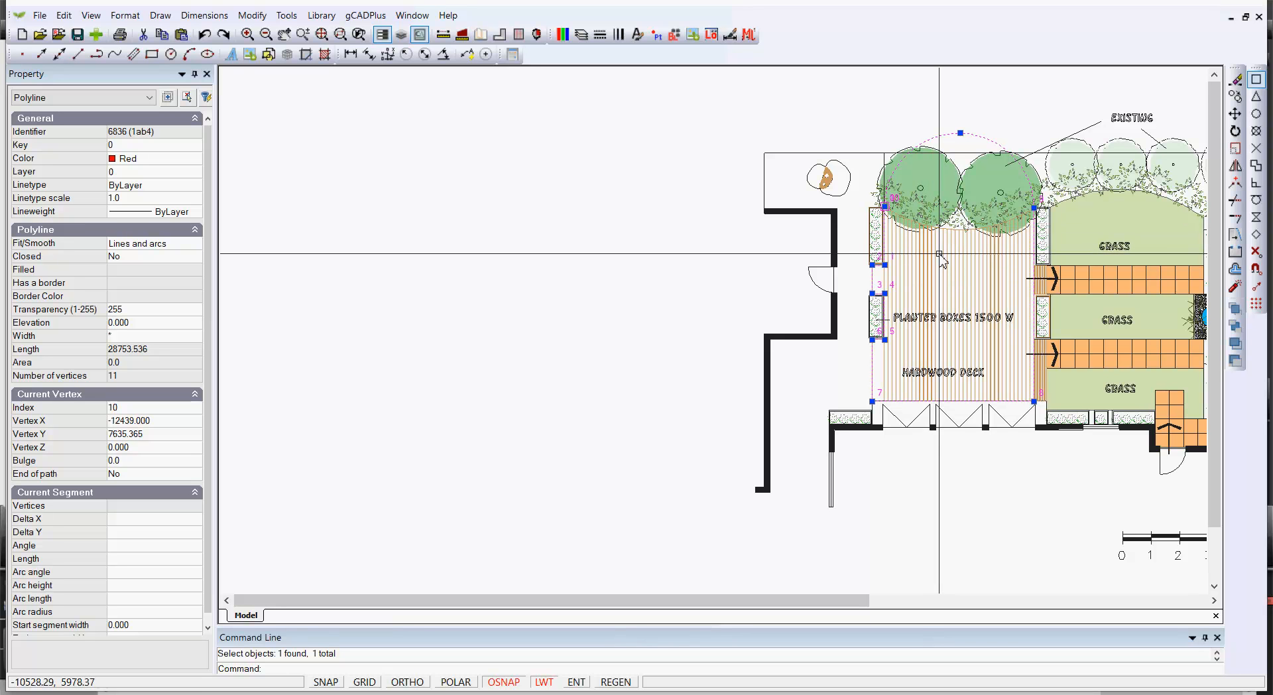
pyautogui.scroll(1, 938, 254)
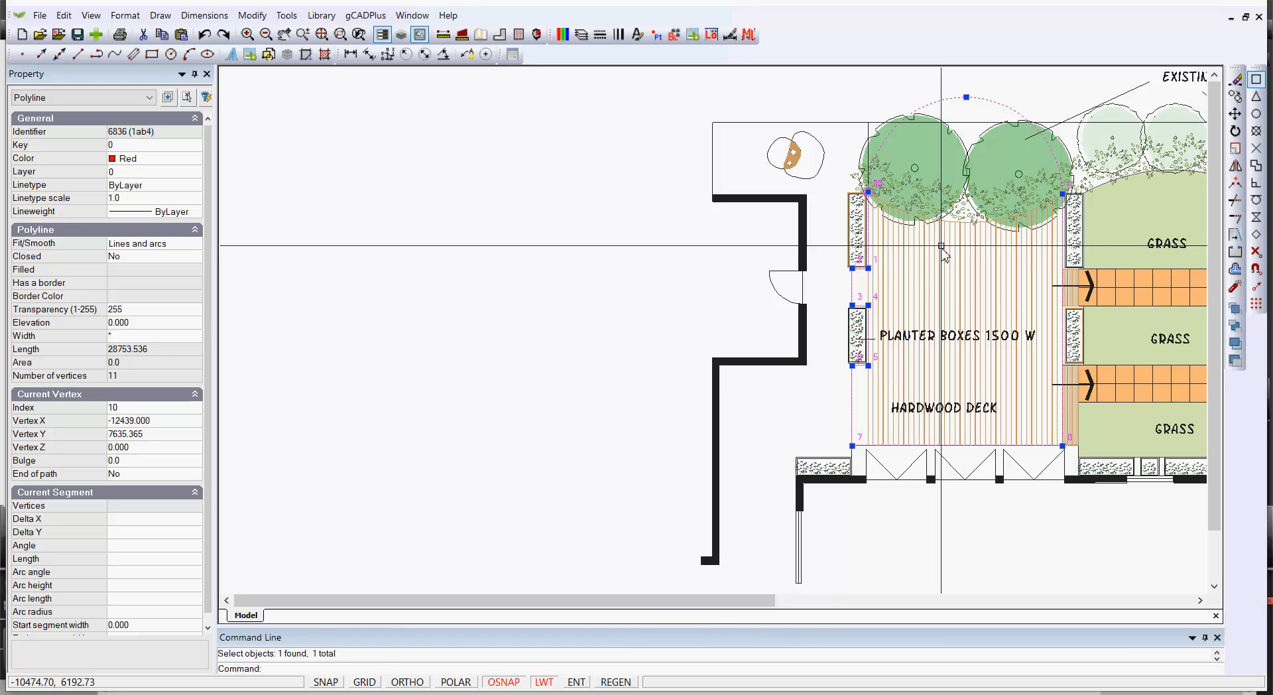
pyautogui.scroll(2, 957, 159)
pyautogui.scroll(-2, 958, 159)
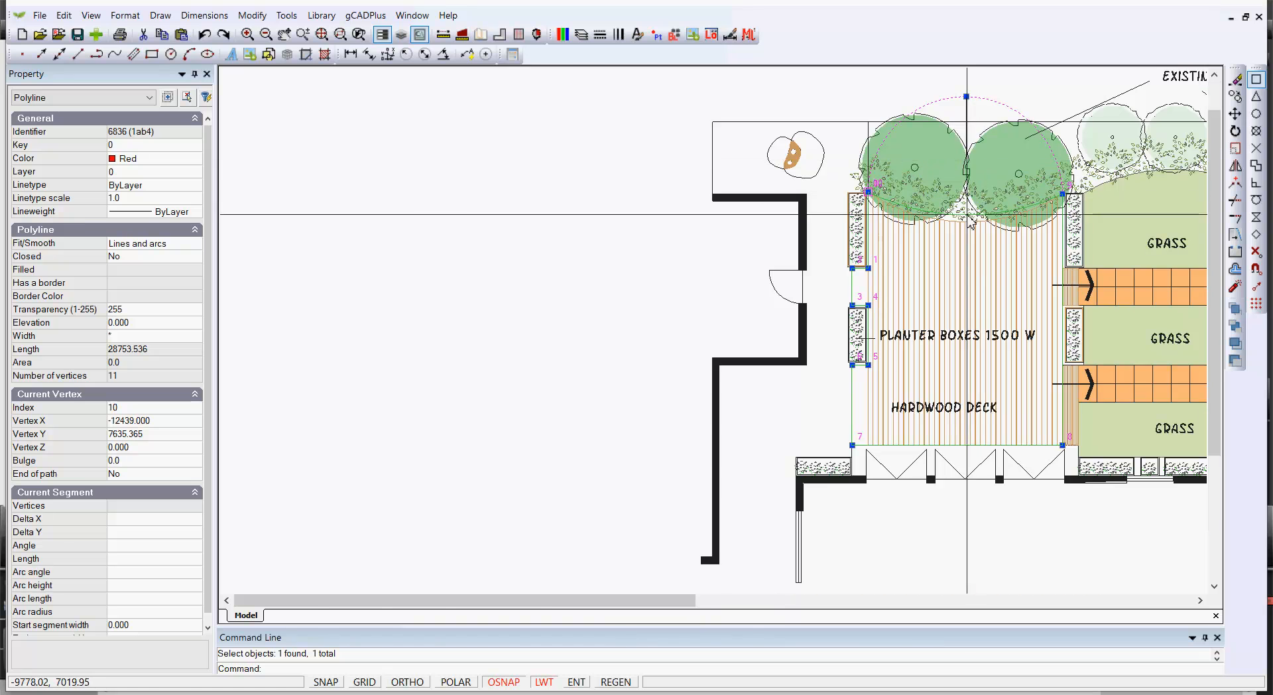
pyautogui.scroll(5, 970, 219)
pyautogui.scroll(3, 971, 219)
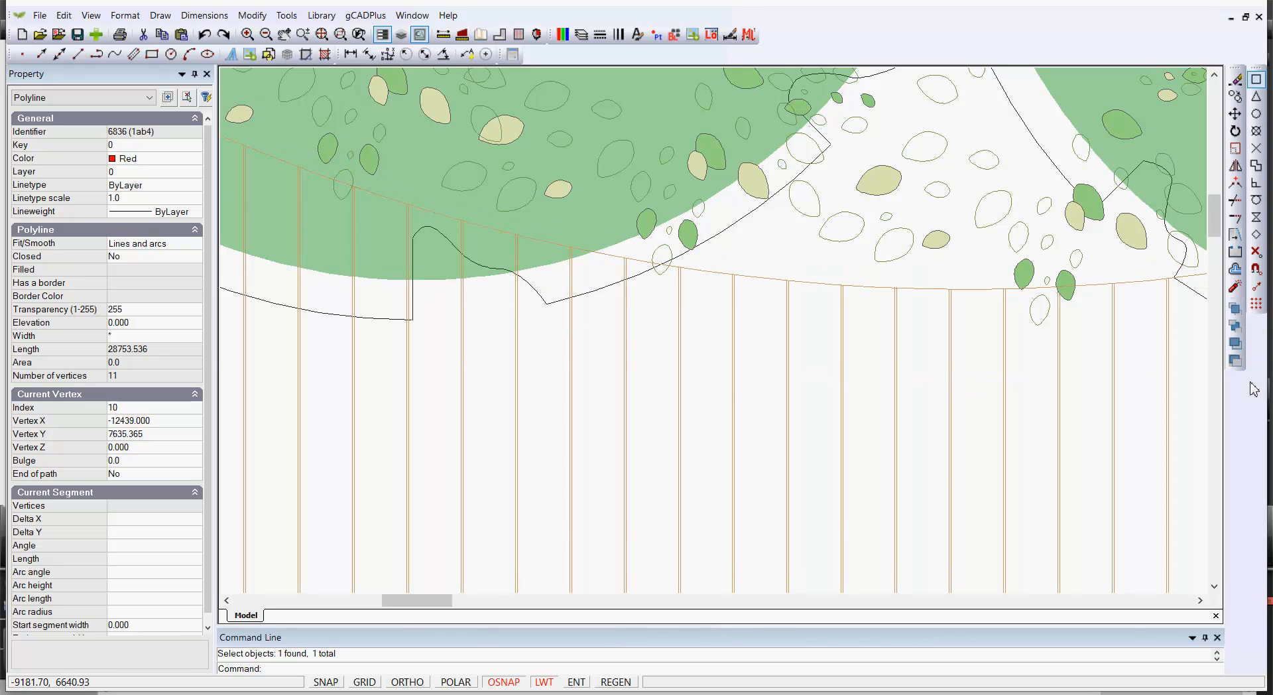
# Turn off object snapping and the Endpoint snap mode in the drafting settings
pyautogui.click(1256, 268)
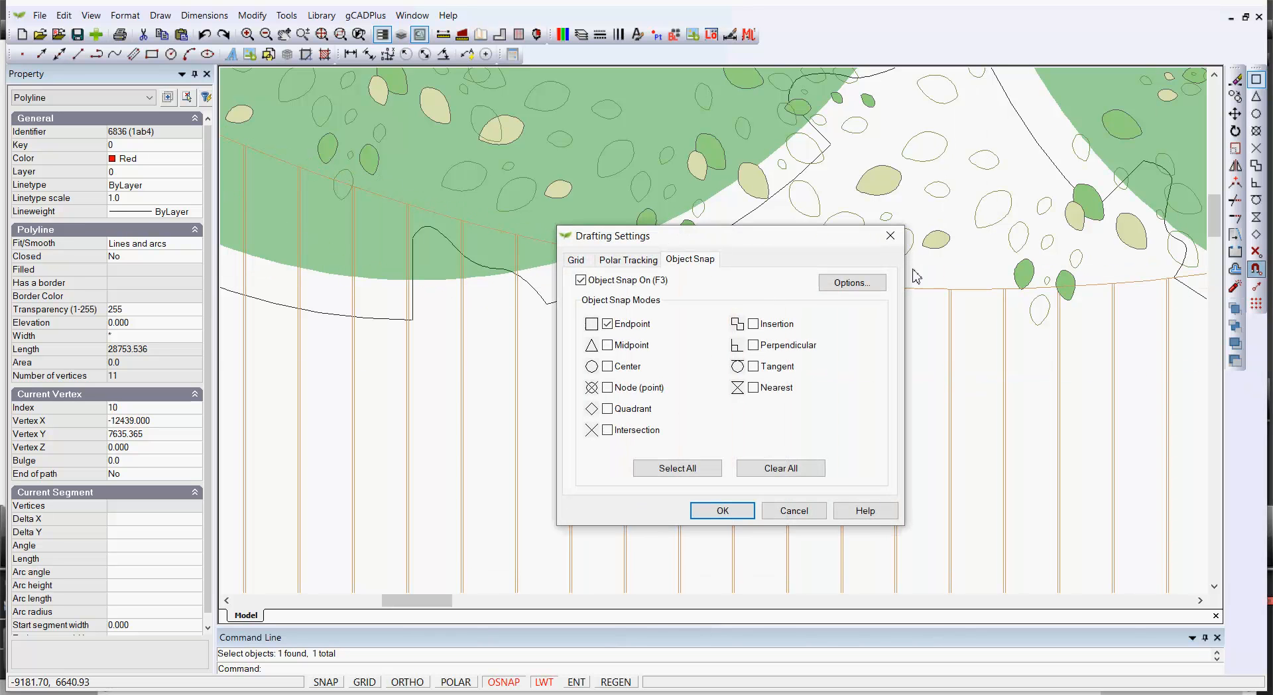
pyautogui.click(581, 280)
pyautogui.click(607, 323)
pyautogui.click(746, 504)
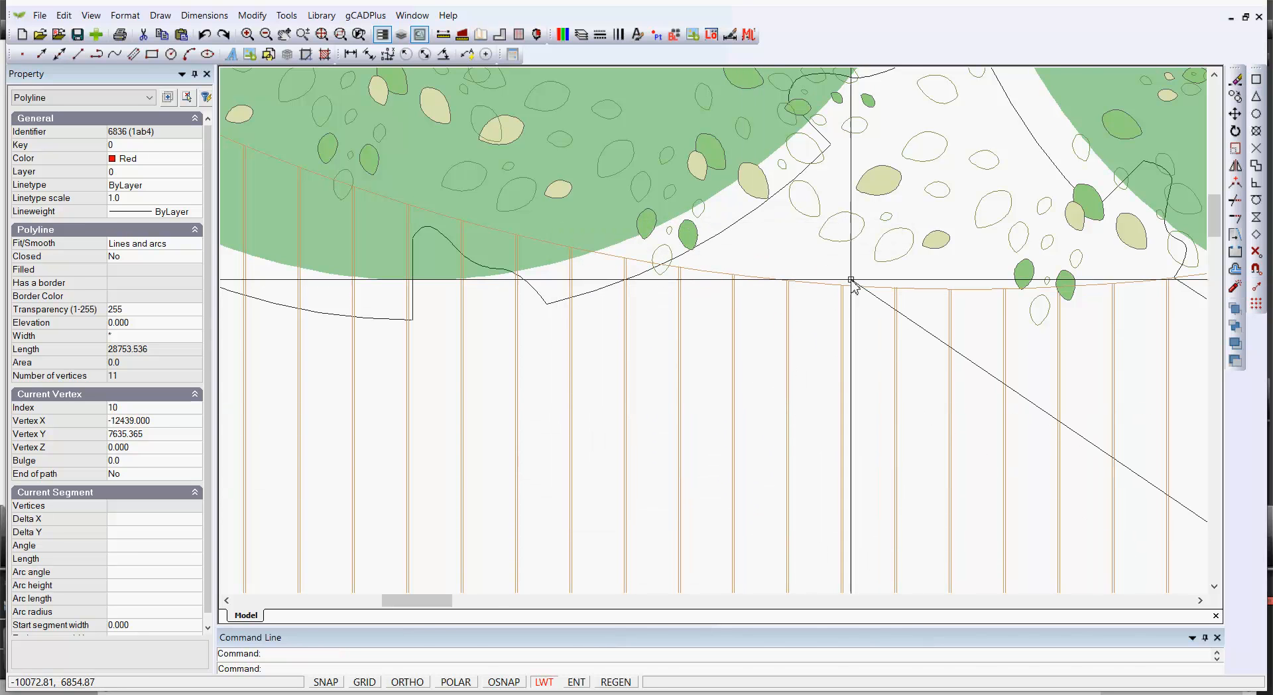
pyautogui.scroll(-4, 852, 280)
pyautogui.scroll(-4, 851, 280)
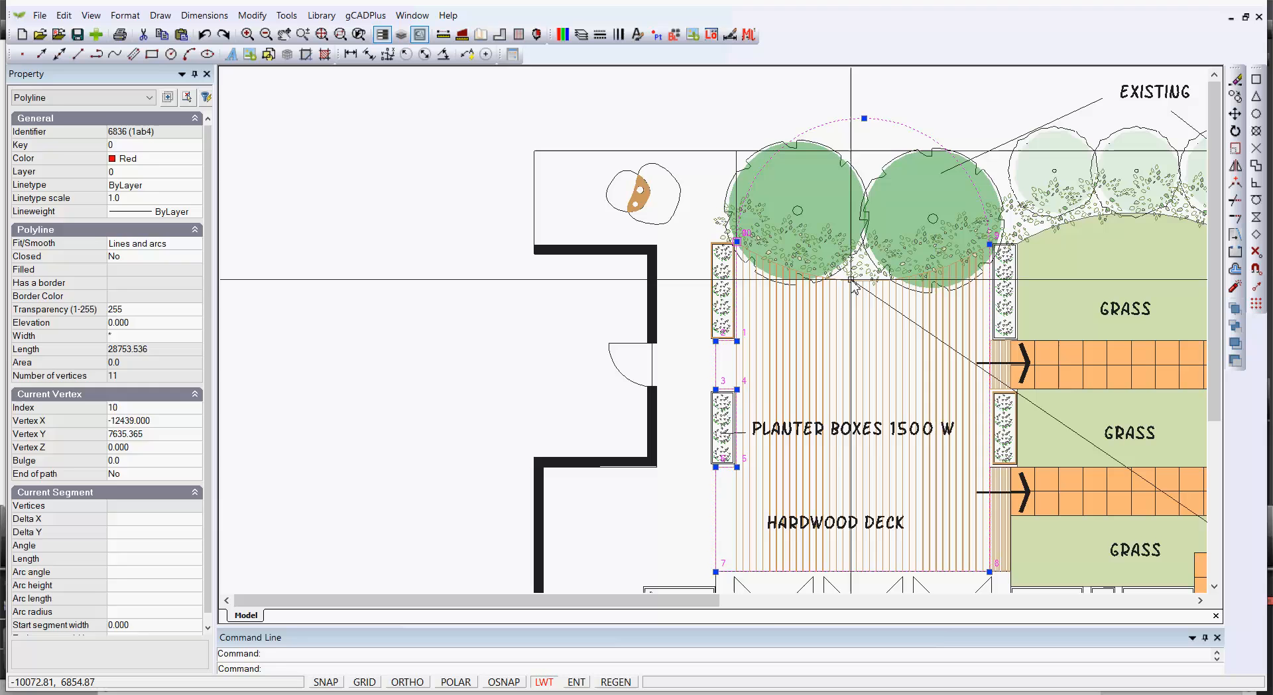
# Zoom in and pan around to examine the red polyline's arc edge along the trees and the deck board lines
pyautogui.press('Escape')
pyautogui.click(865, 119)
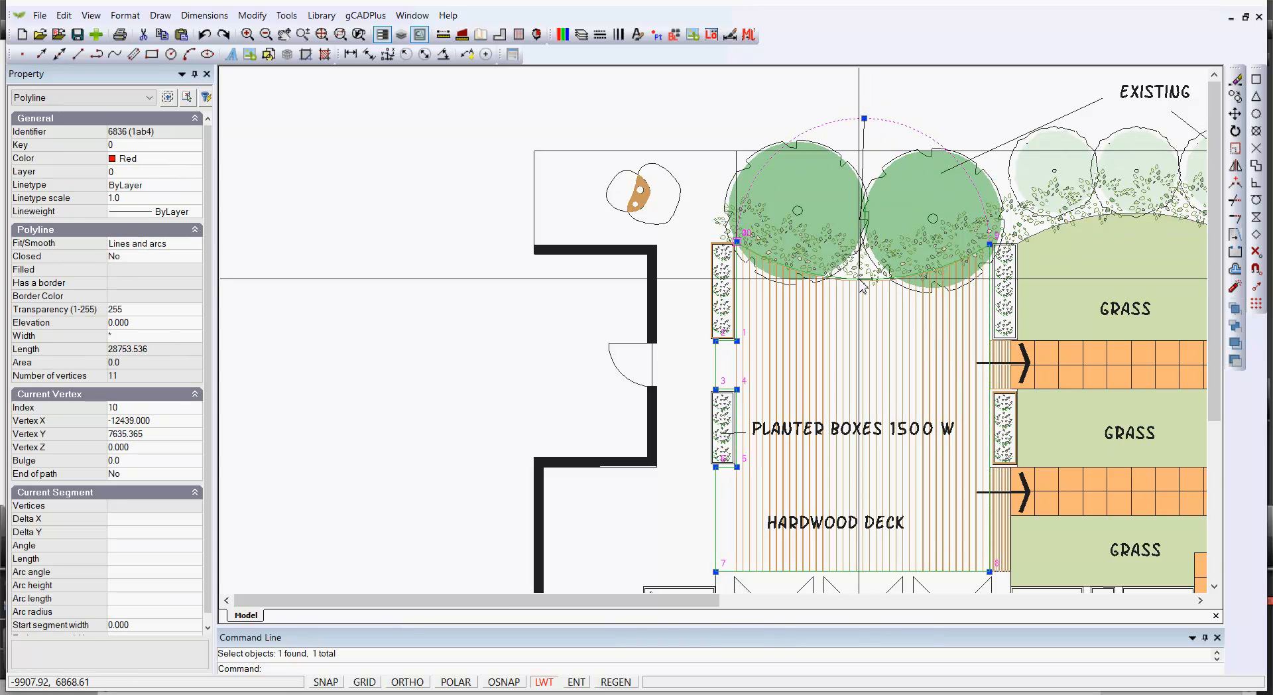
pyautogui.scroll(5, 859, 280)
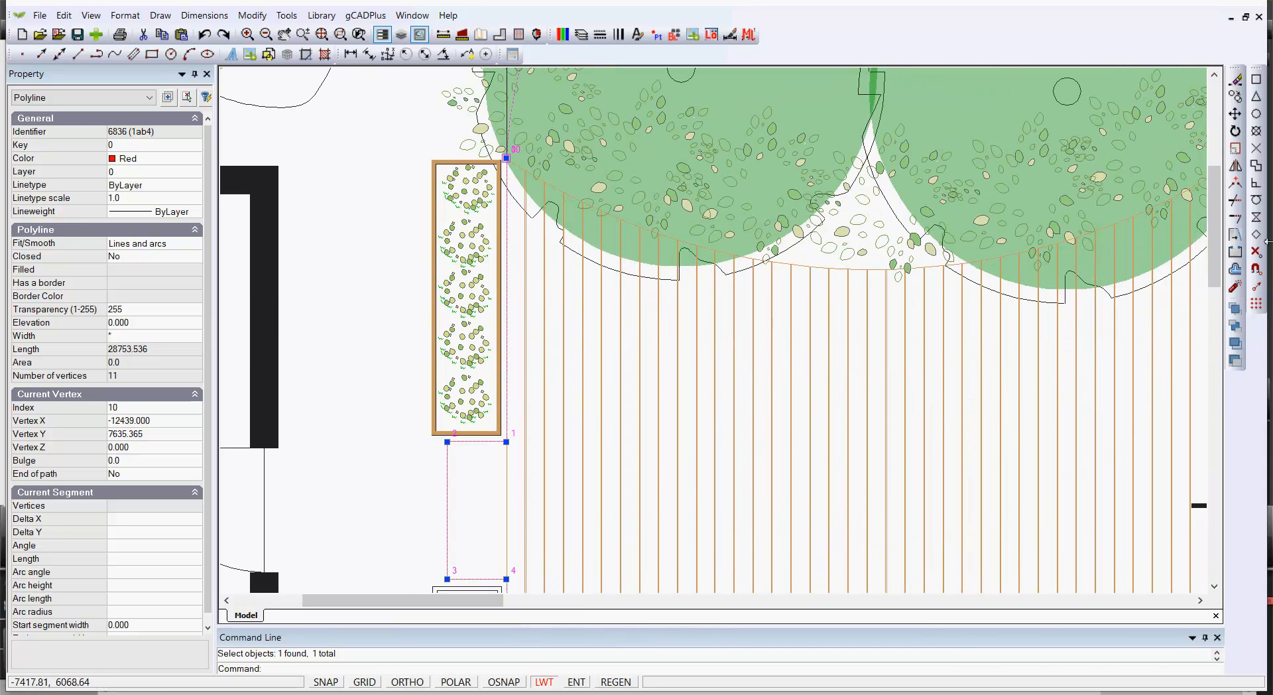
pyautogui.click(1253, 184)
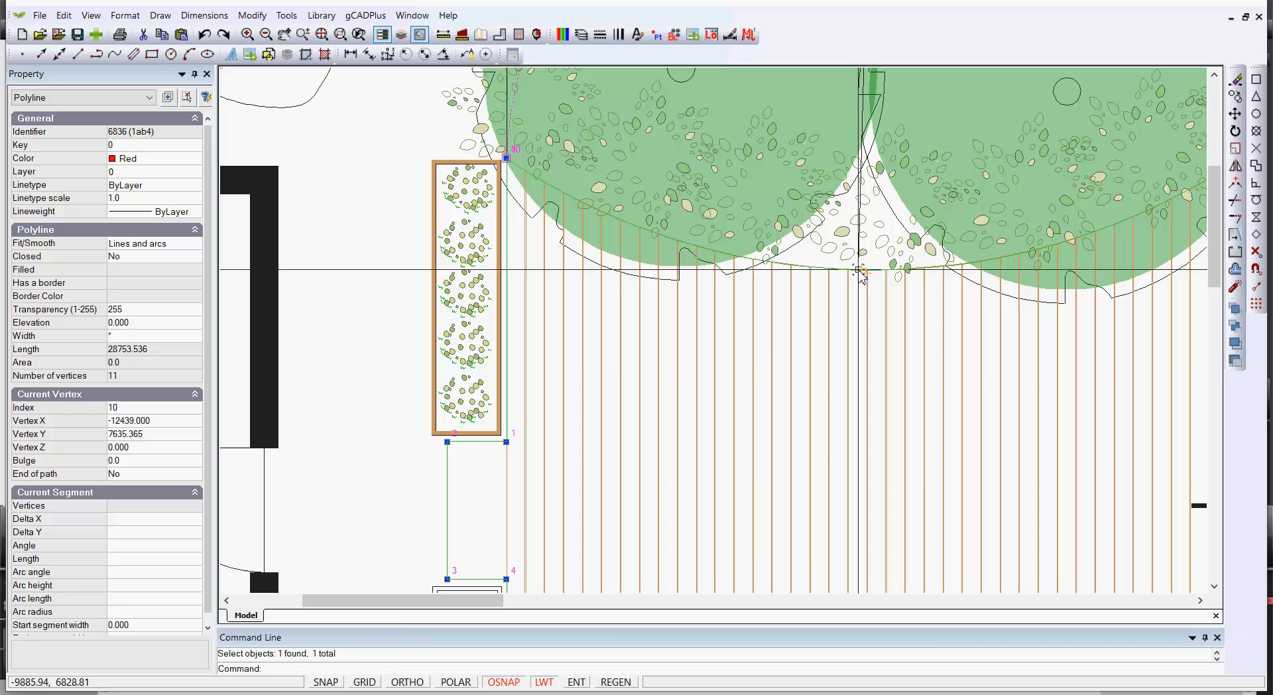
pyautogui.press('F3')
pyautogui.scroll(-2, 781, 398)
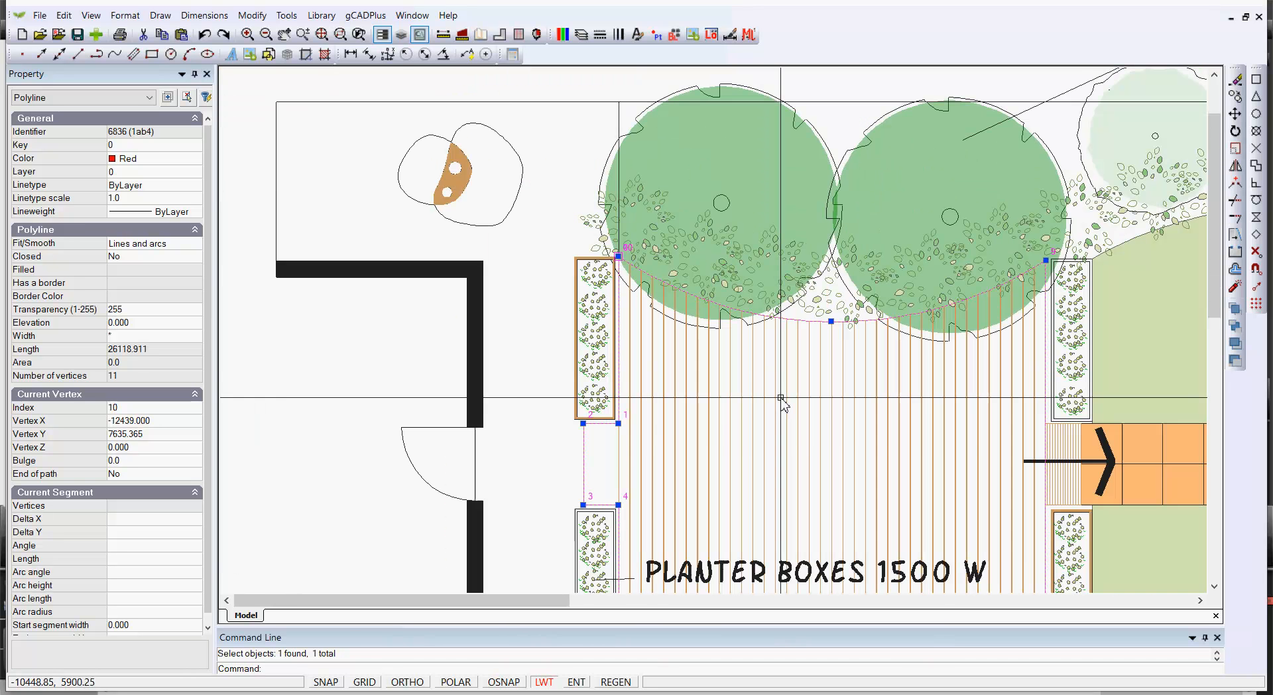
pyautogui.moveTo(781, 397); pyautogui.dragTo(783, 285, button='middle')
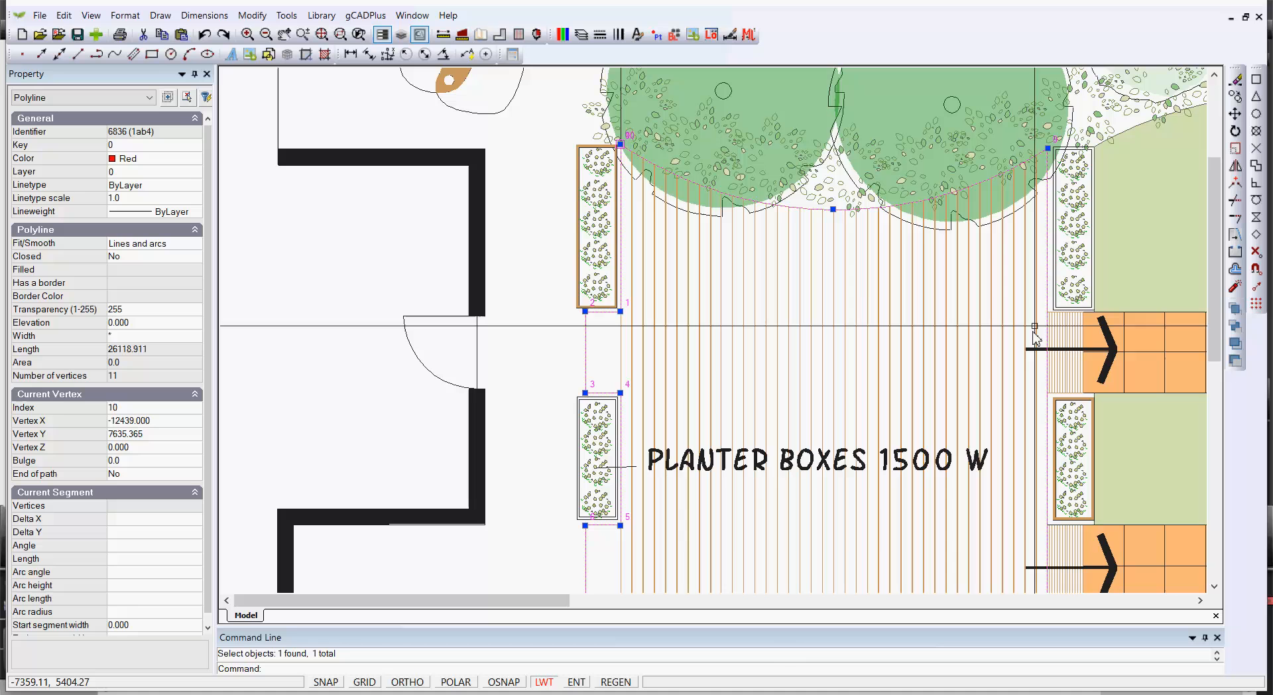
pyautogui.press('Escape')
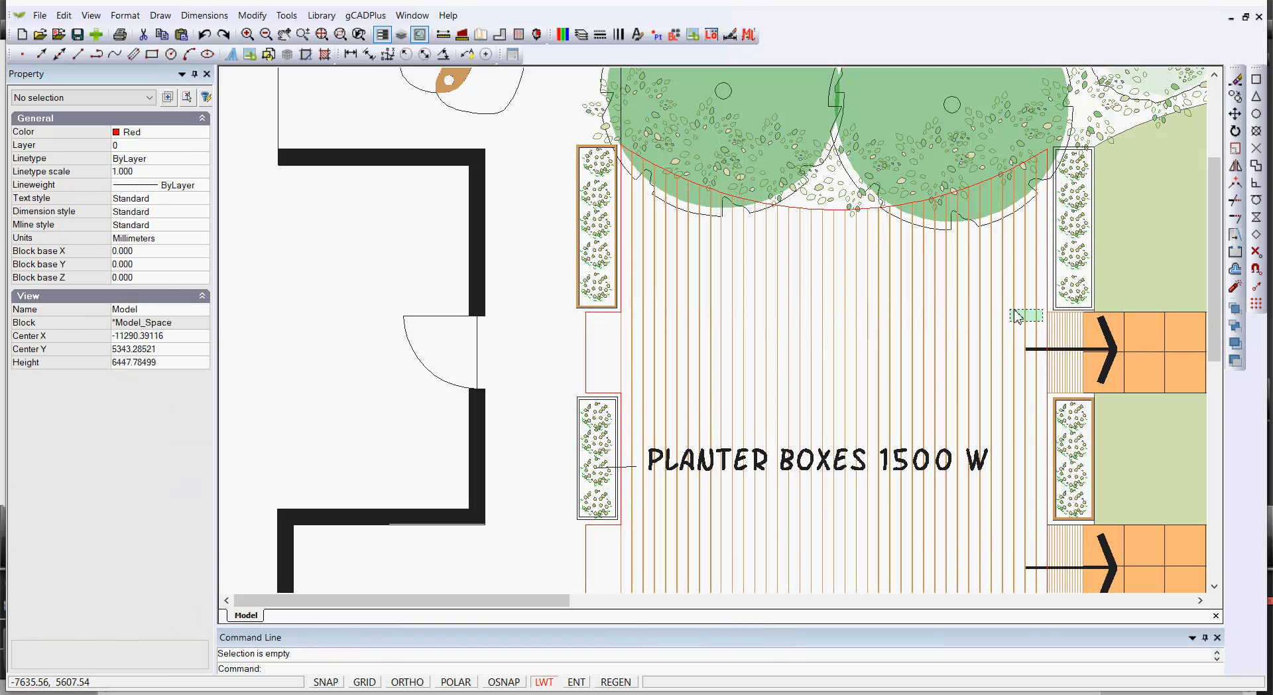
# Select all the vertical deck board lines inside the deck and delete them
pyautogui.click(1042, 322)
pyautogui.click(630, 278)
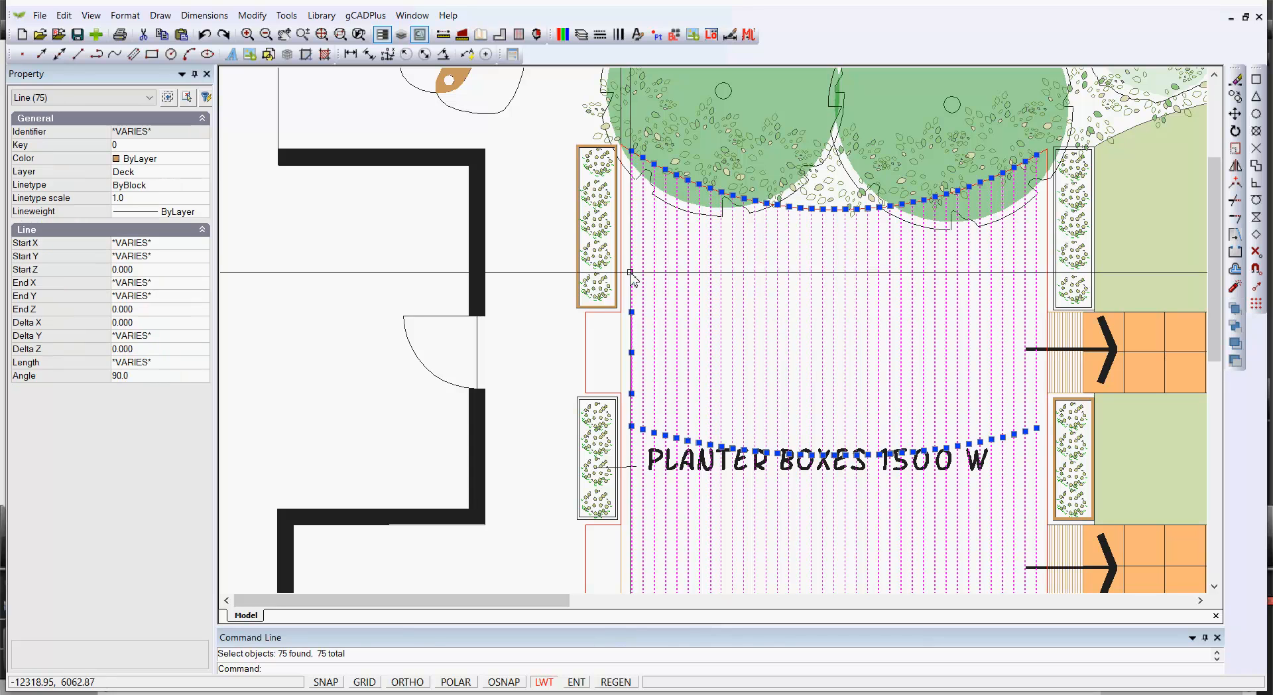
pyautogui.press('Delete')
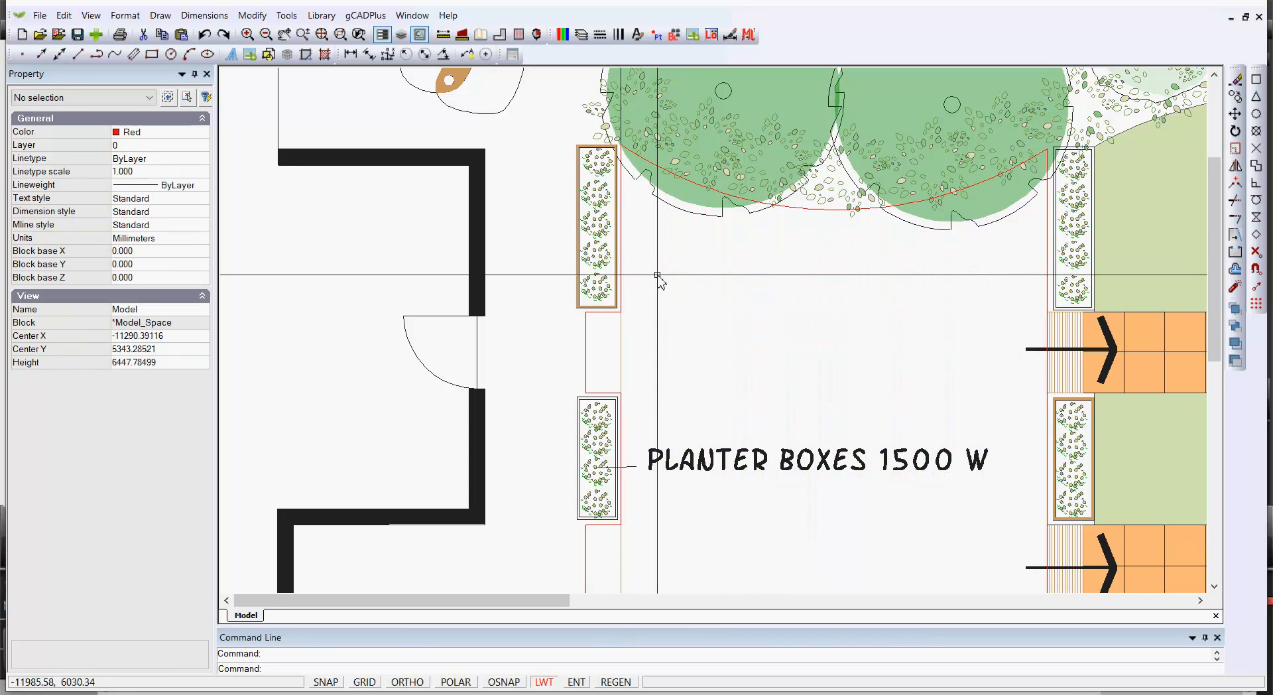
# Select the red boundary polyline and the deck outline polyline in turn to check their properties
pyautogui.click(799, 207)
pyautogui.scroll(-3, 813, 293)
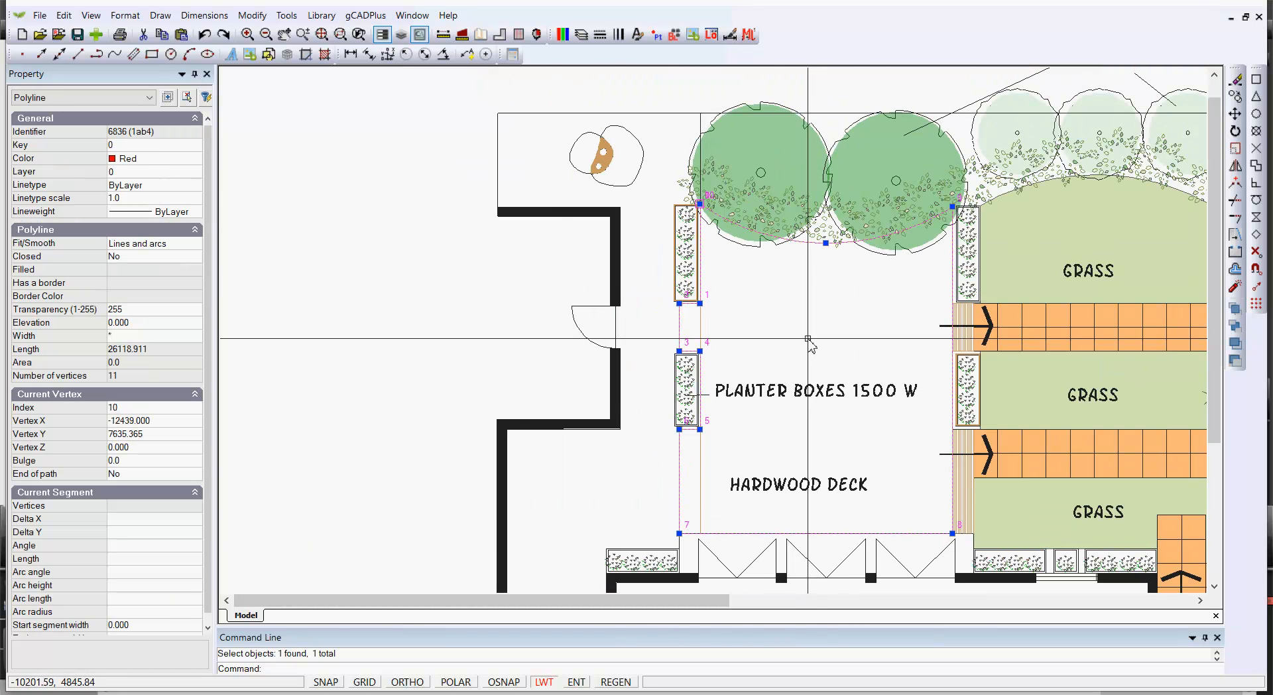
pyautogui.press('Escape')
pyautogui.scroll(2, 806, 341)
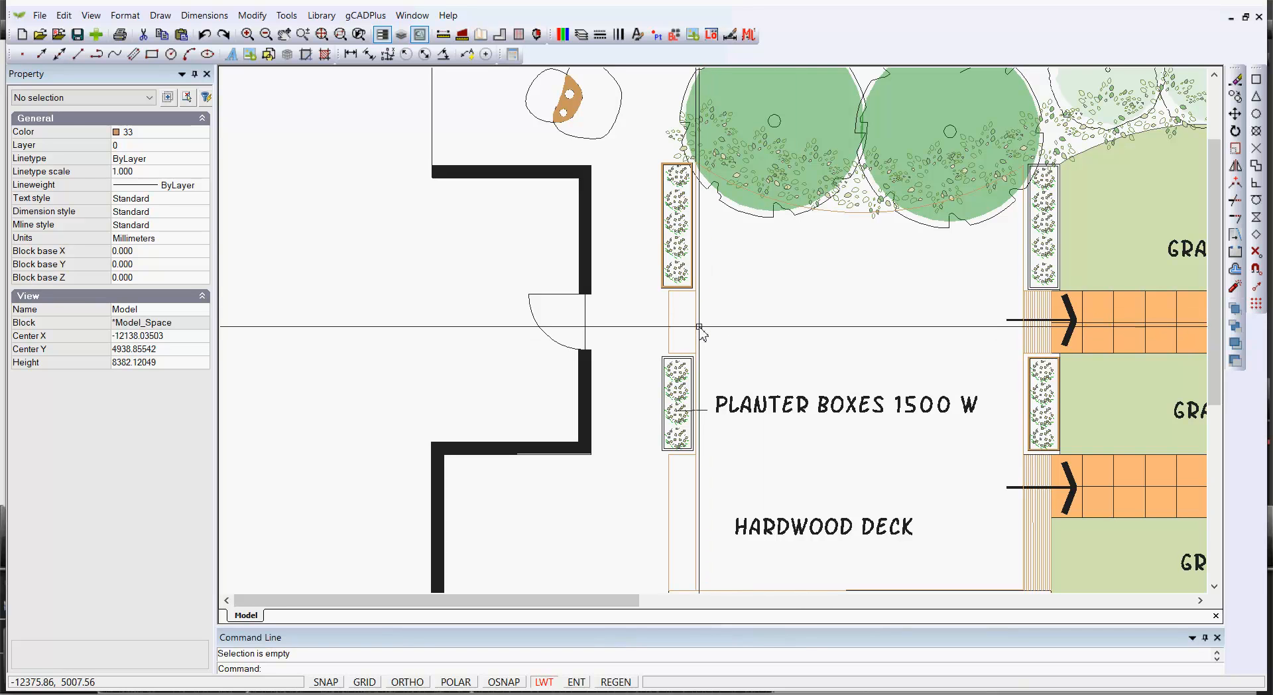
pyautogui.click(696, 354)
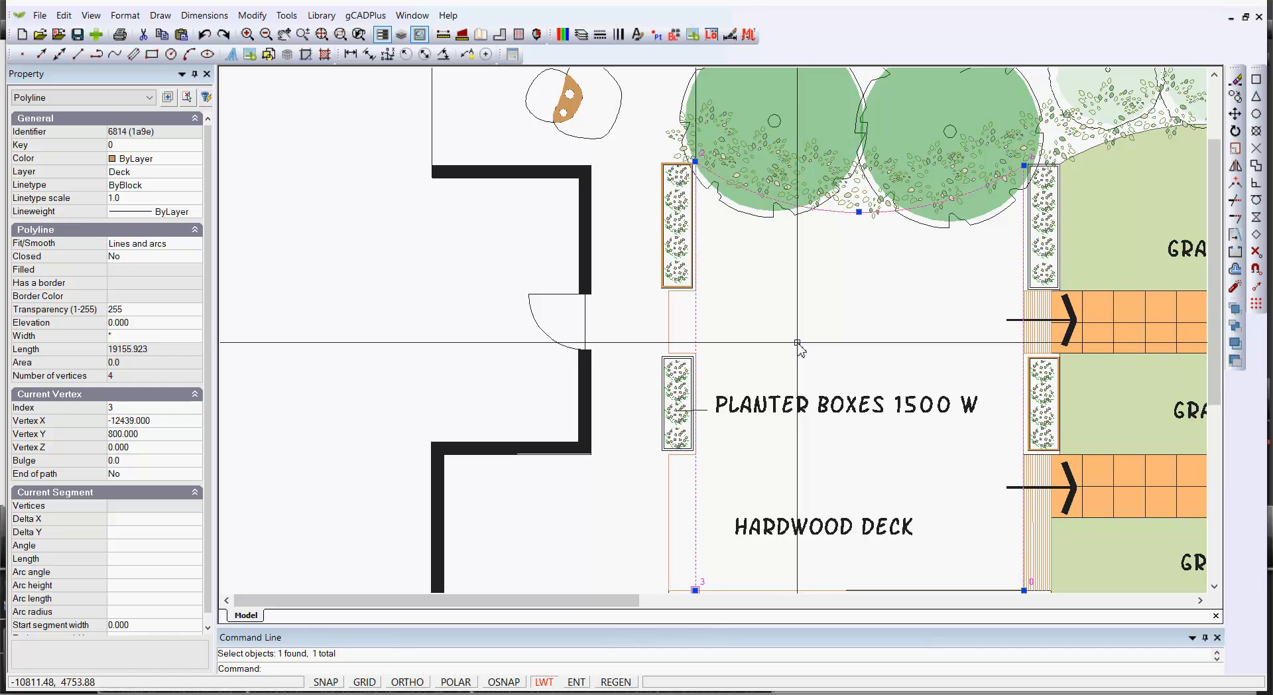
pyautogui.press('Escape')
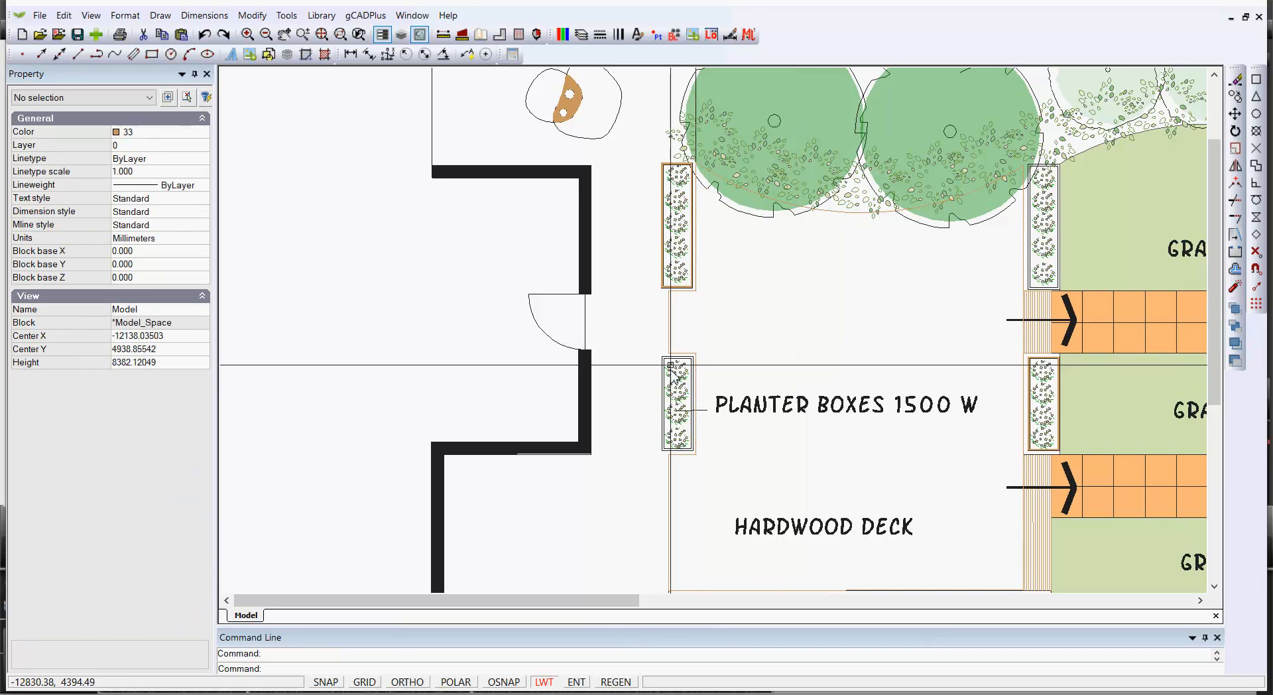
pyautogui.click(669, 340)
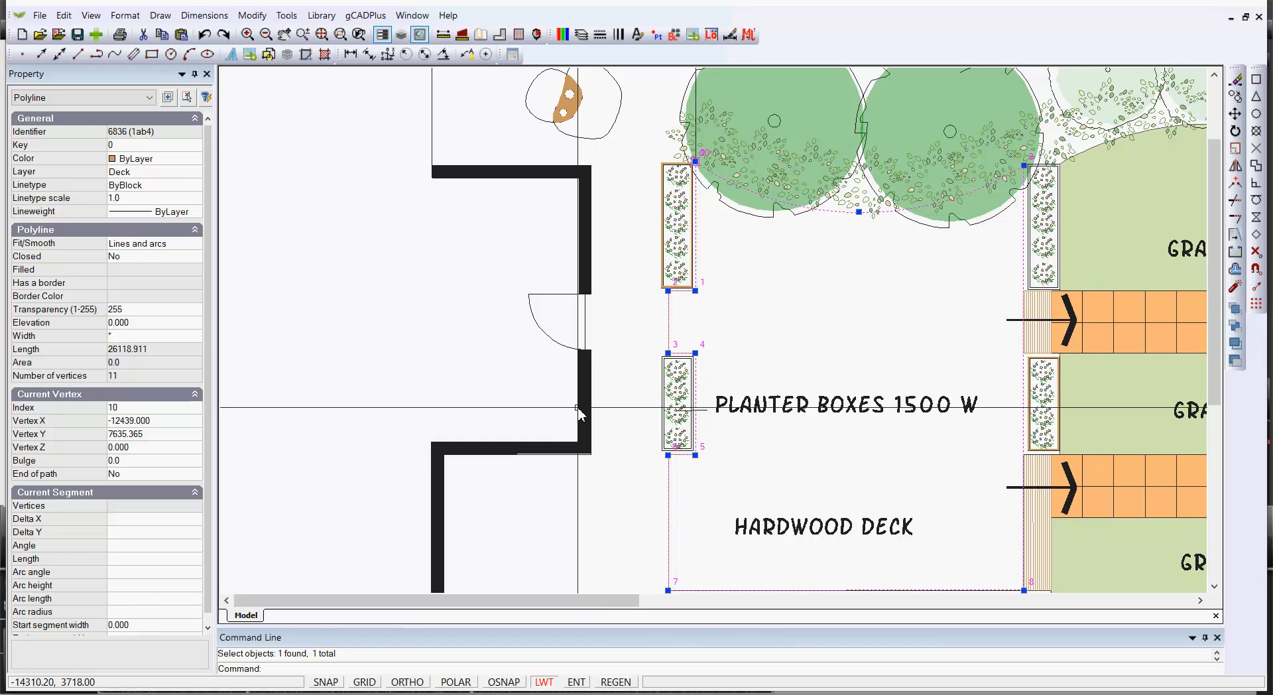
pyautogui.press('Escape')
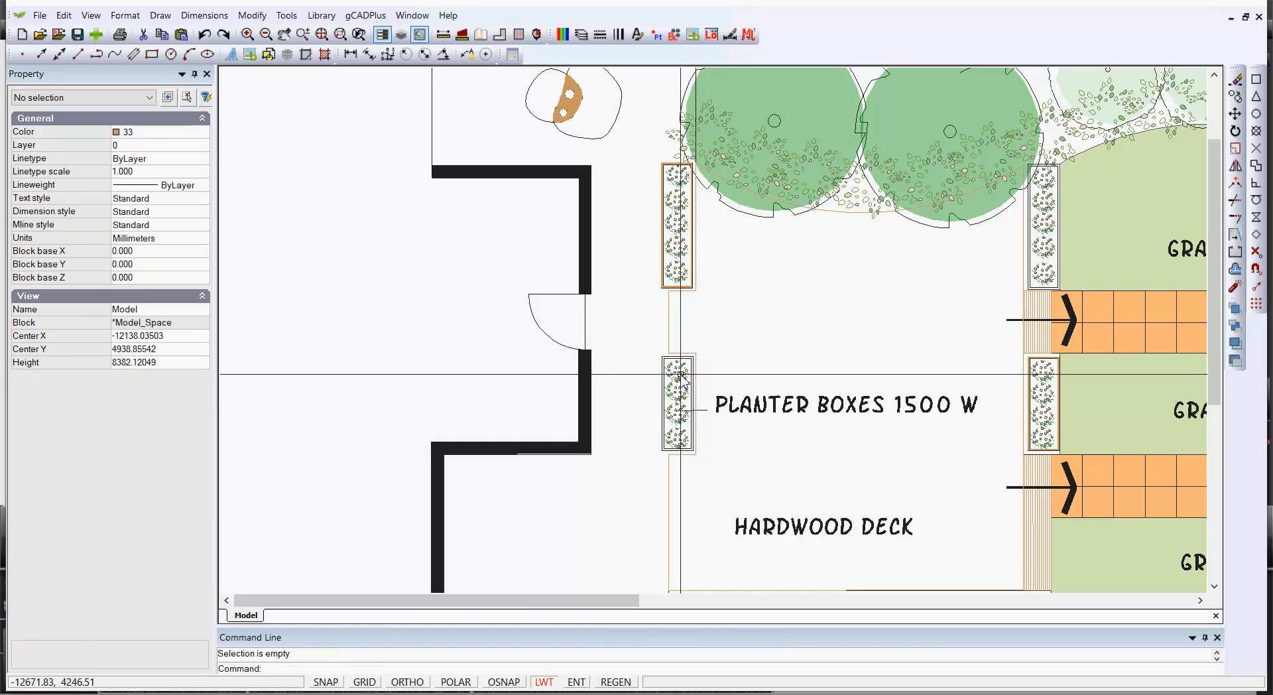
pyautogui.click(671, 333)
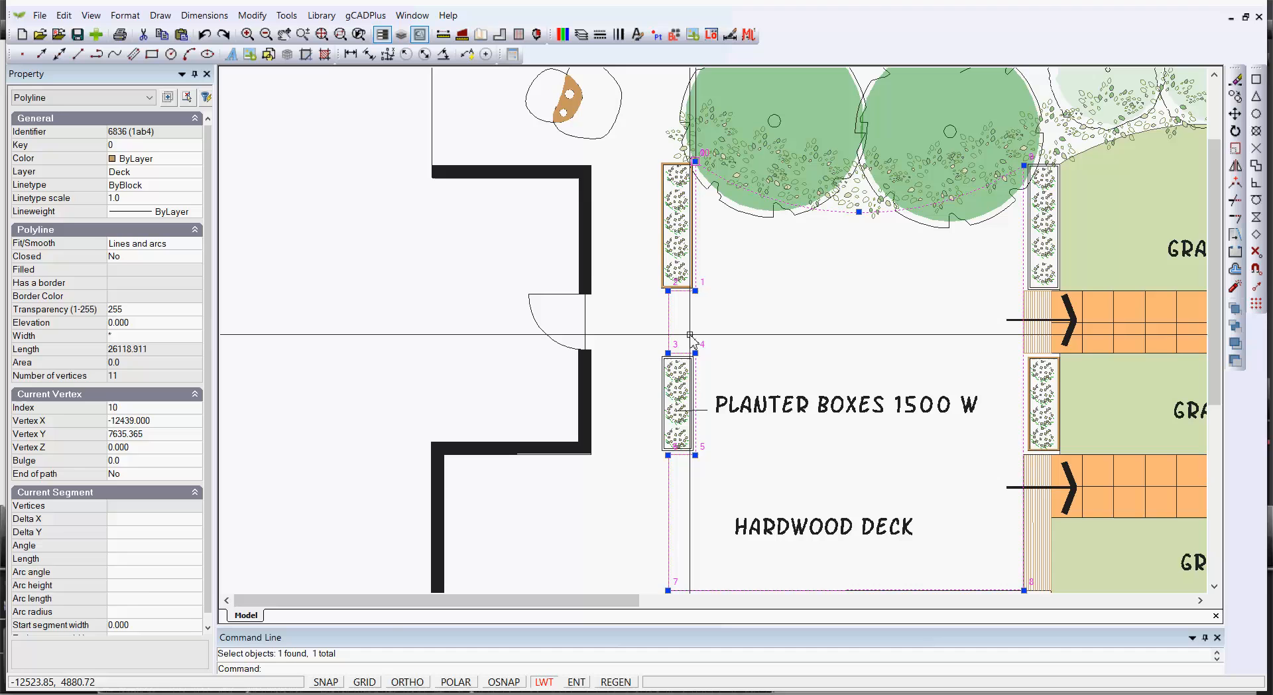
pyautogui.press('Escape')
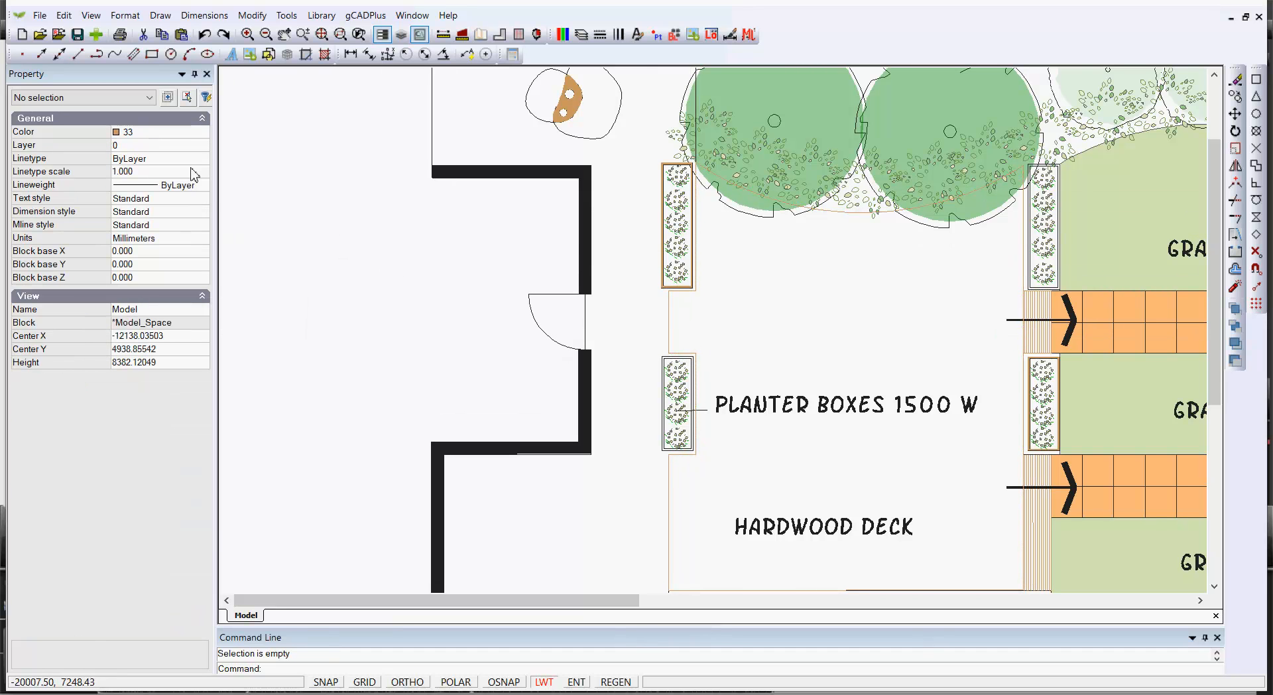
# Set the current layer to Deck and the current colour to ByLayer
pyautogui.click(206, 149)
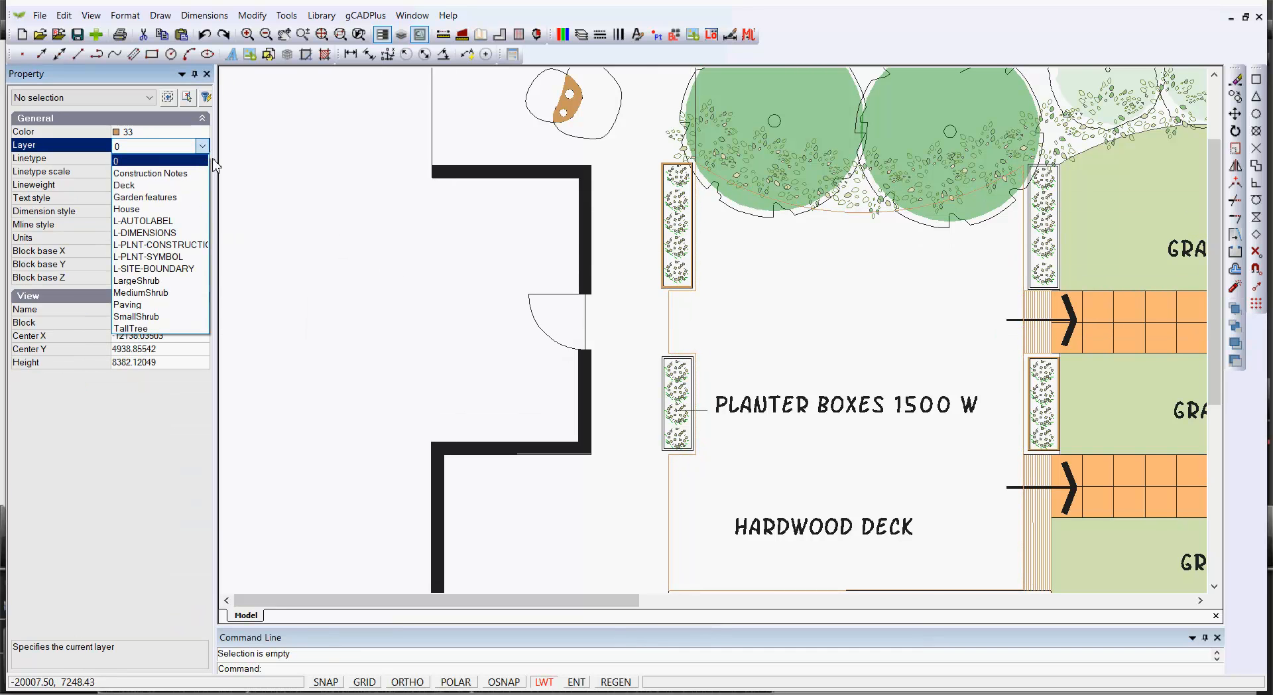
pyautogui.click(318, 231)
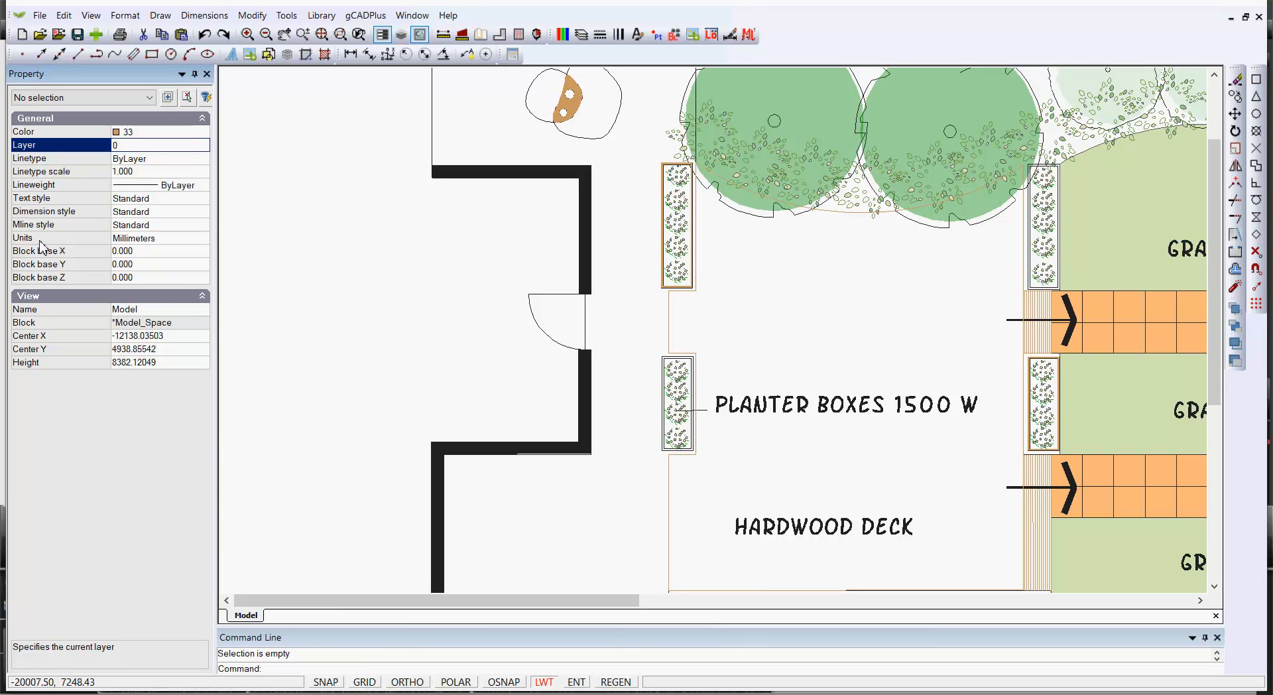
pyautogui.click(153, 151)
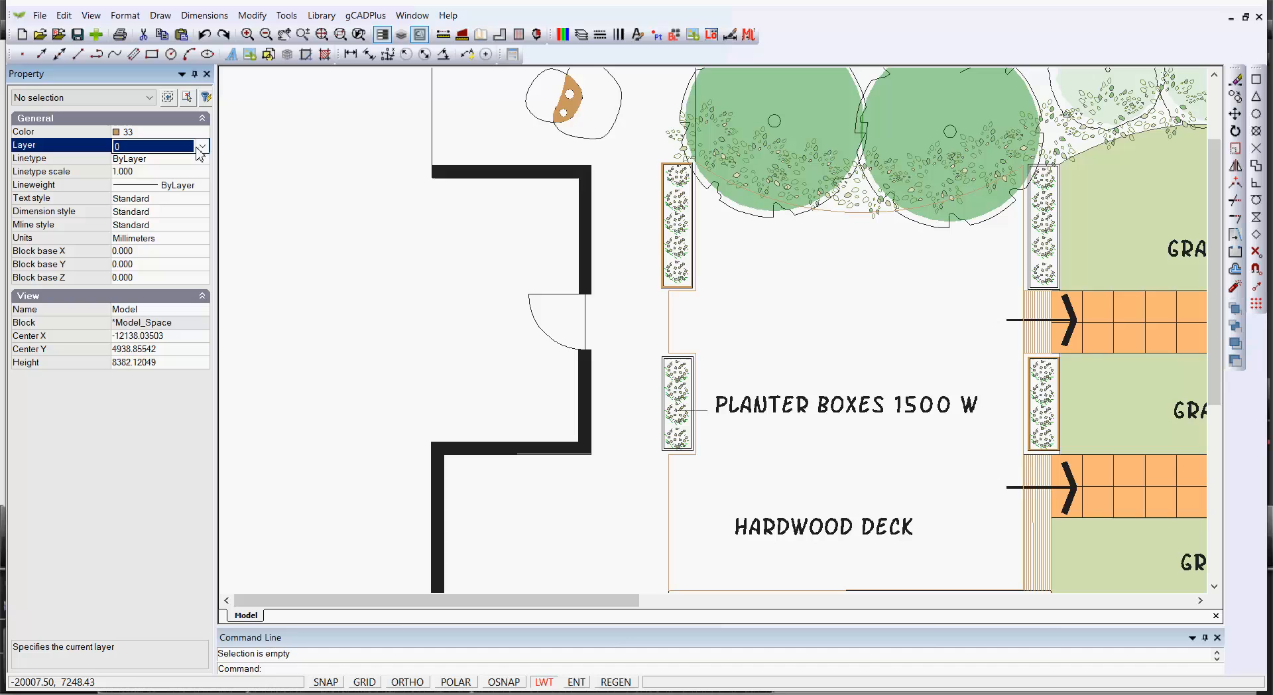
pyautogui.click(201, 147)
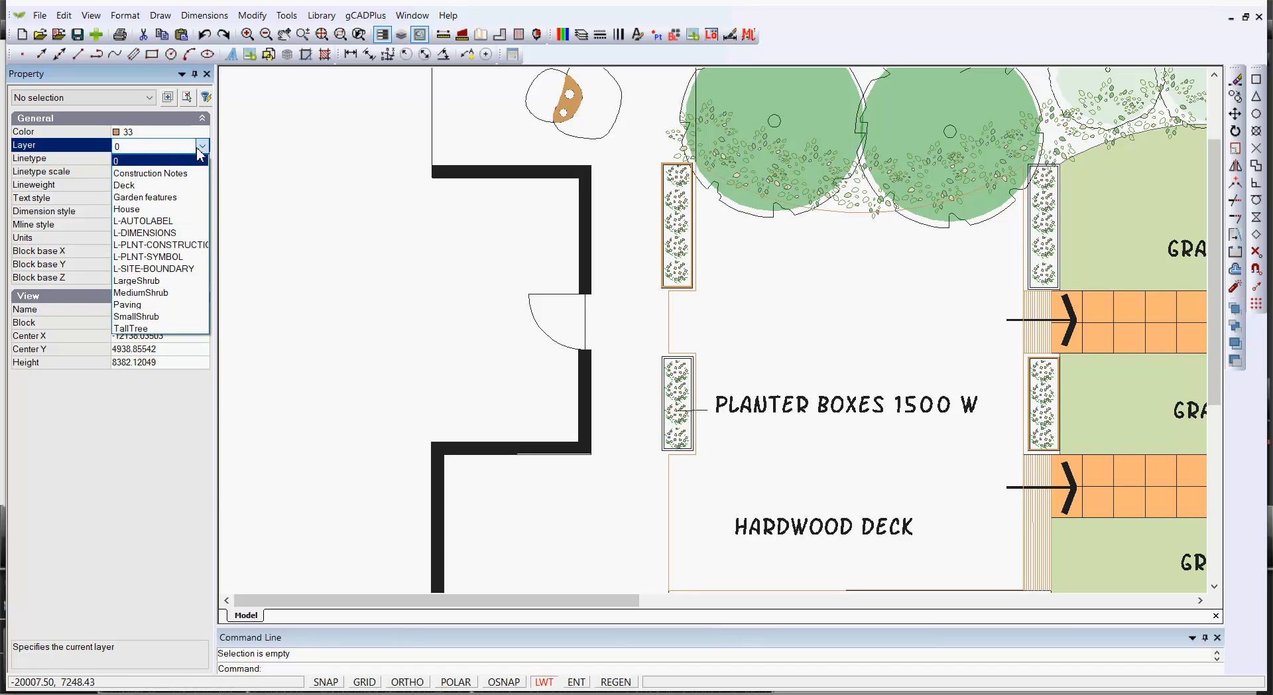
pyautogui.click(132, 185)
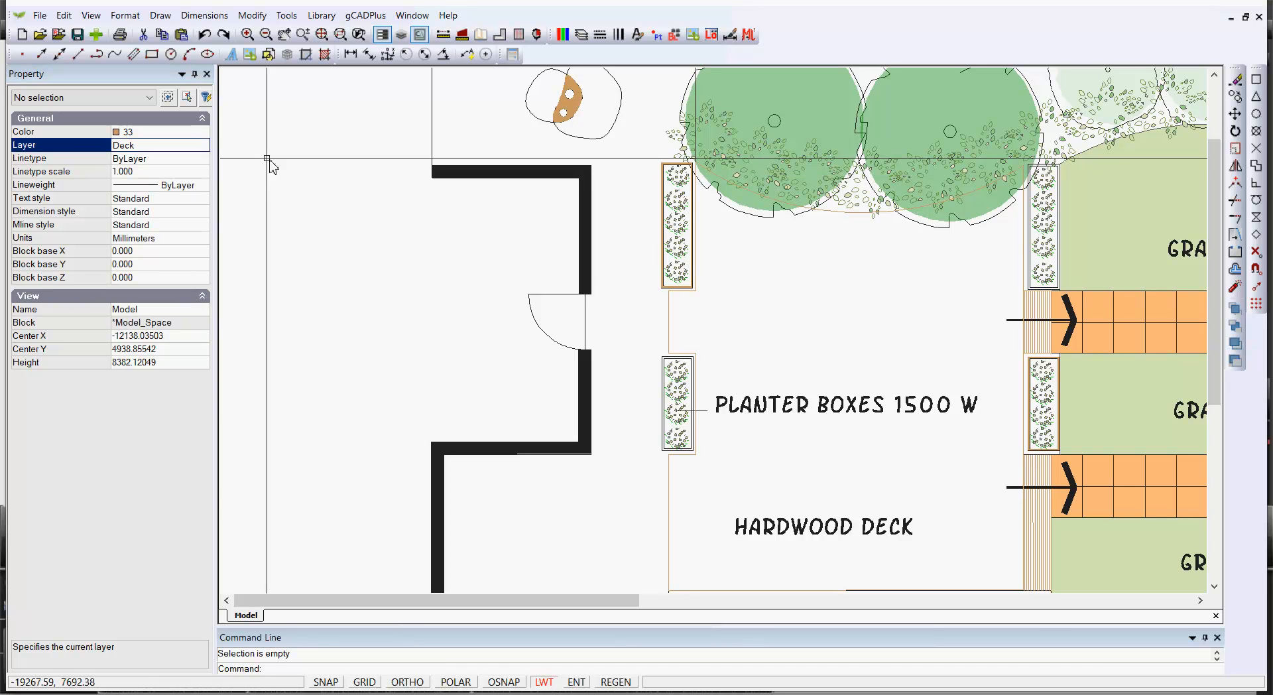
pyautogui.click(199, 132)
pyautogui.click(202, 133)
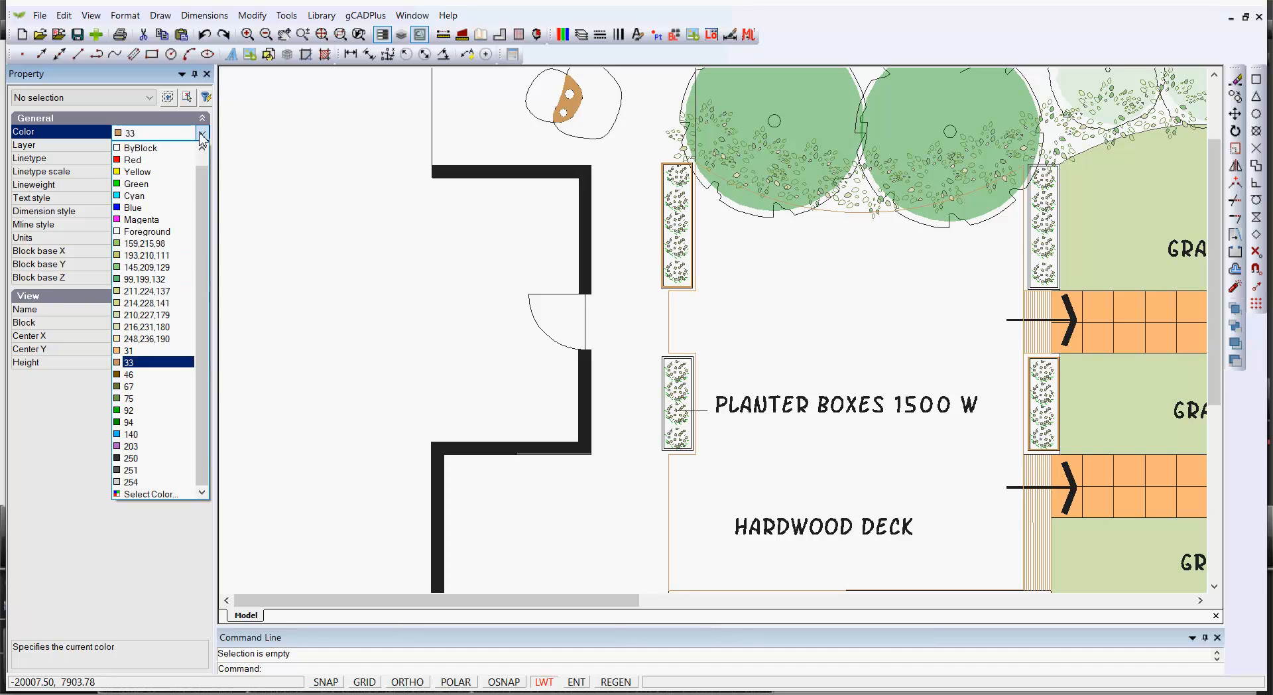
pyautogui.scroll(1, 152, 174)
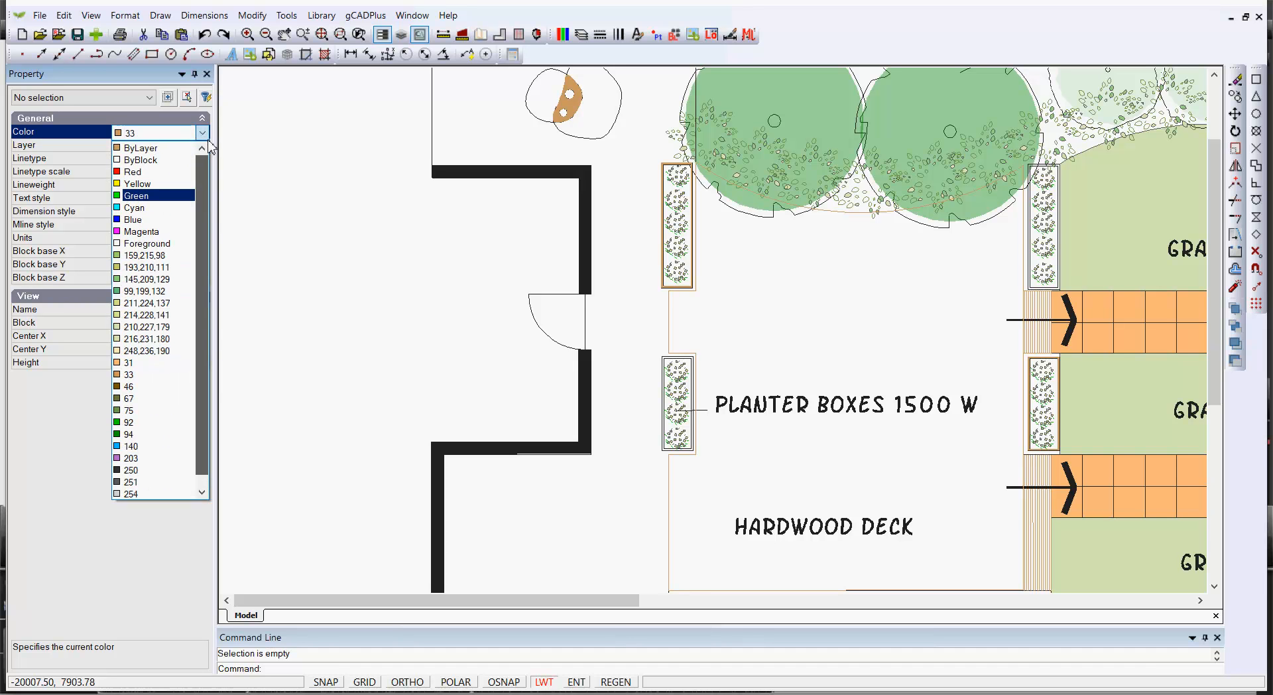
pyautogui.click(160, 148)
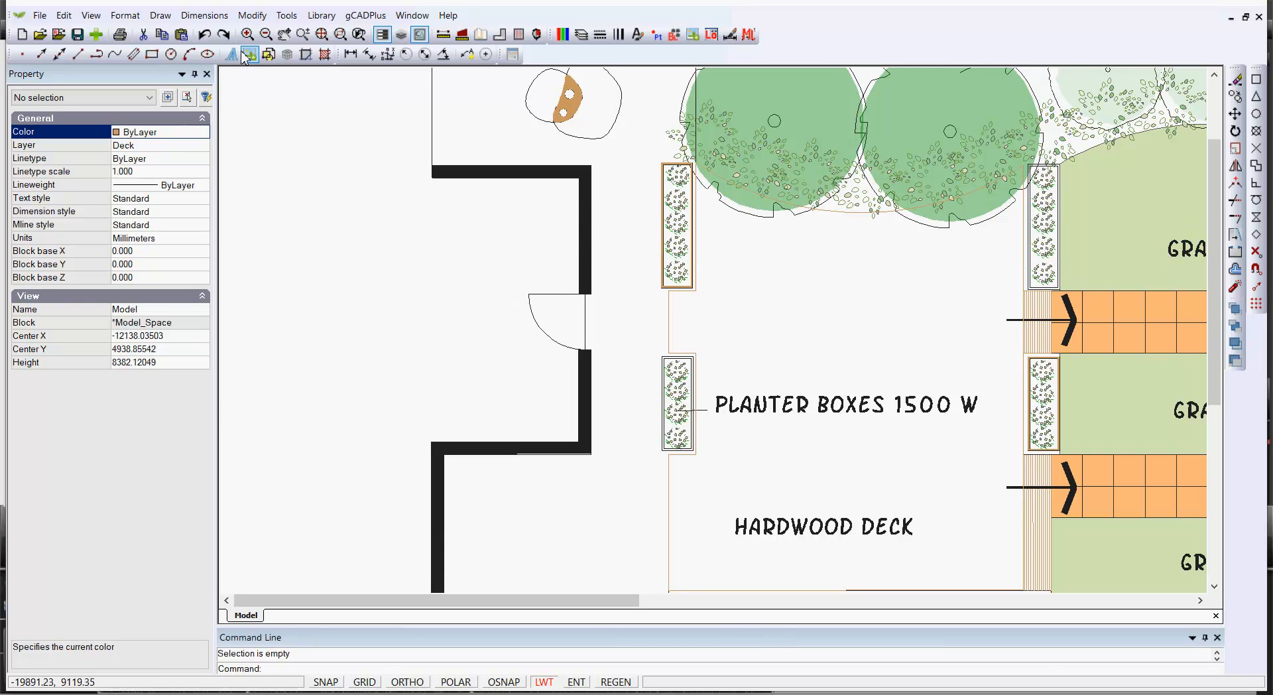
# Start the Hatch command and choose the LINE, Parallel horizontal lines pattern
pyautogui.click(154, 18)
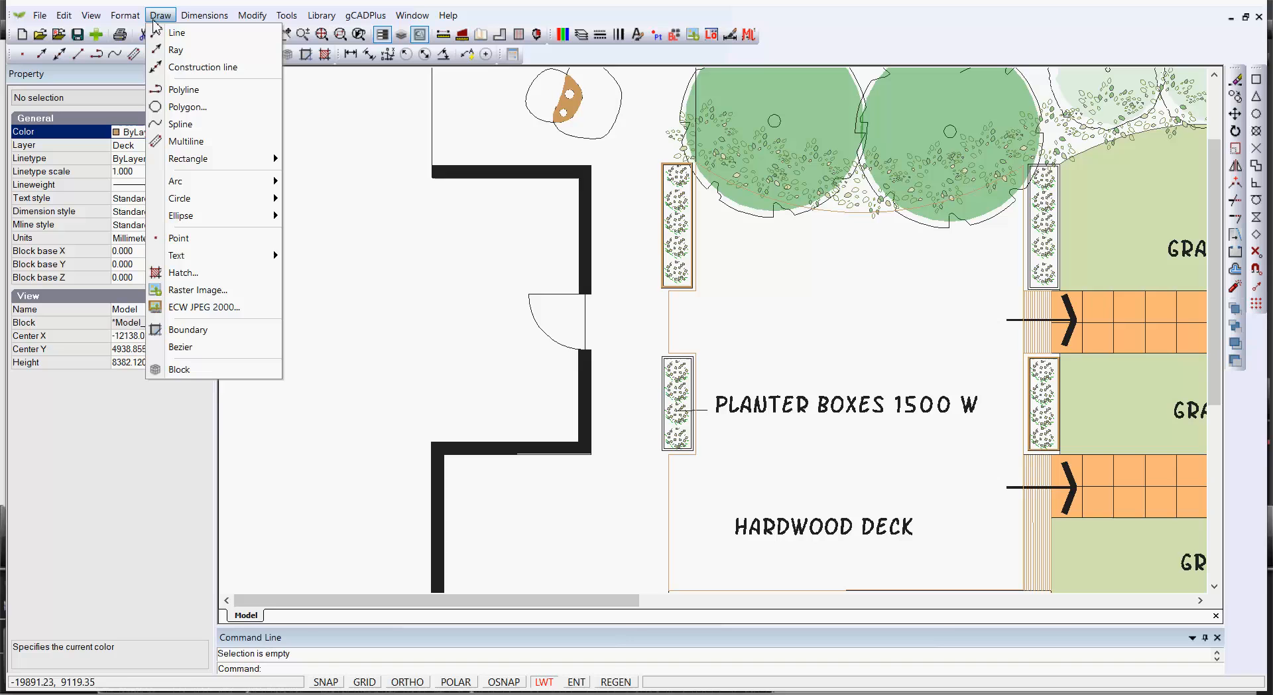
pyautogui.click(194, 272)
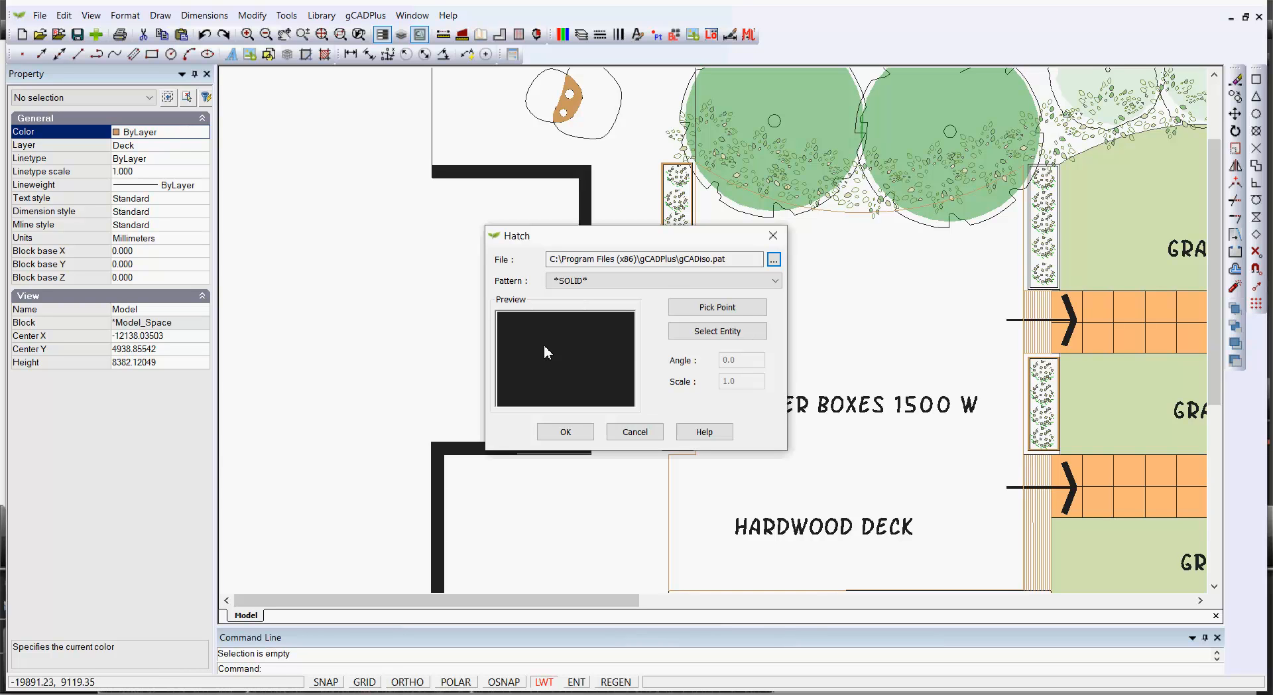
pyautogui.click(774, 281)
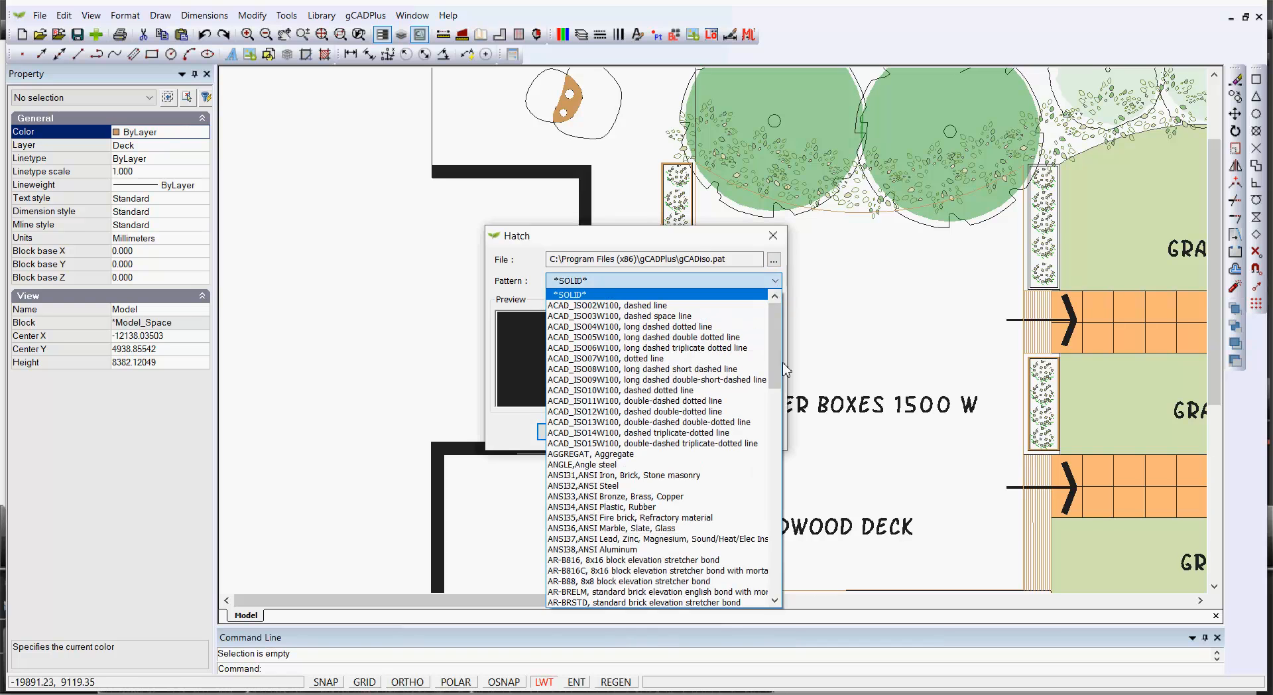
pyautogui.click(785, 369)
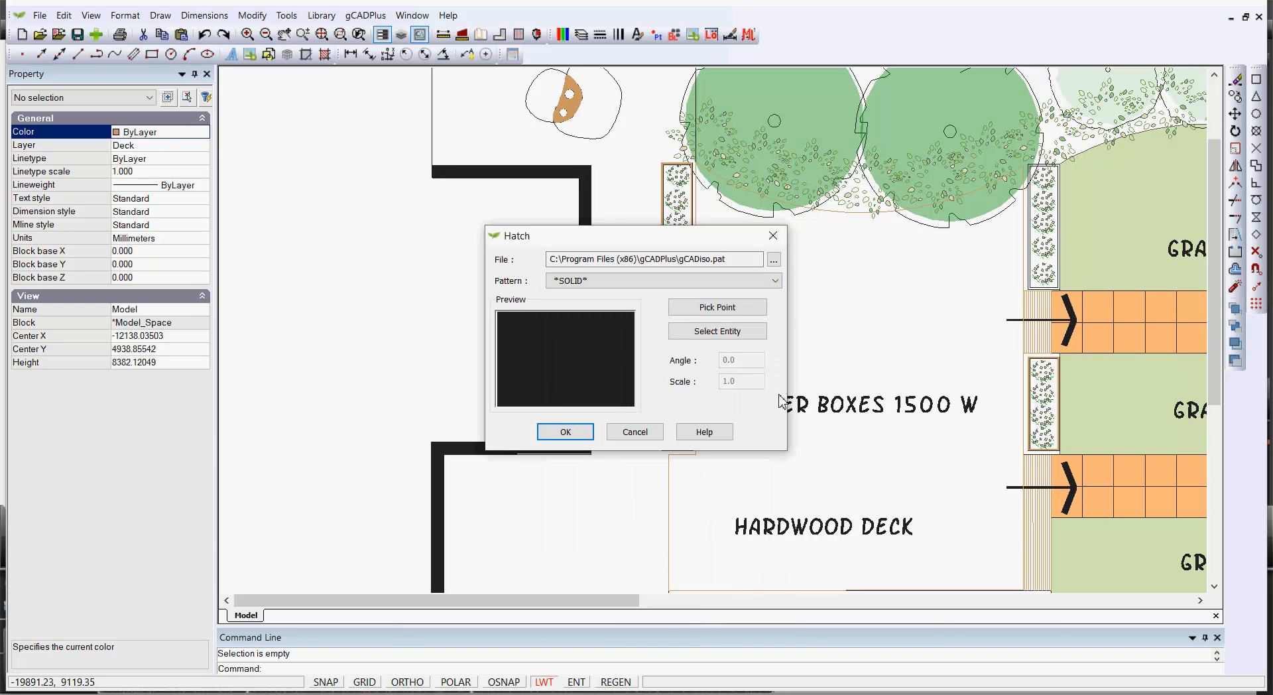
pyautogui.click(782, 289)
pyautogui.moveTo(774, 375); pyautogui.dragTo(771, 531)
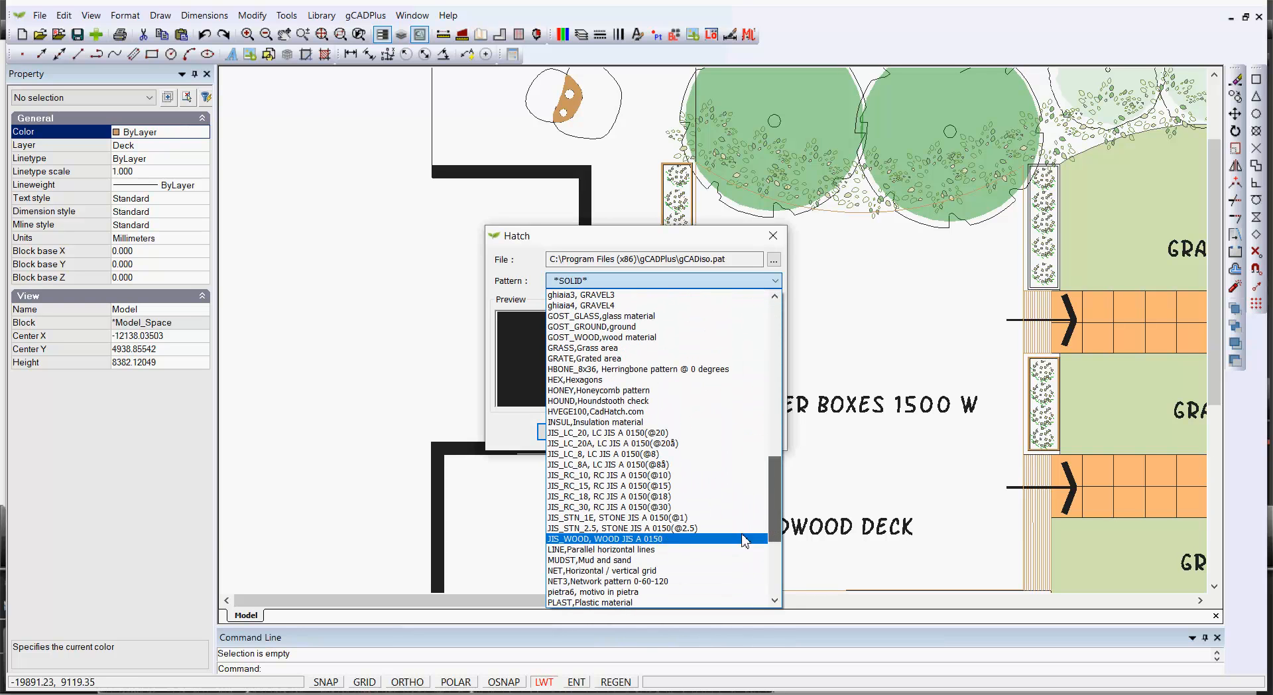
pyautogui.click(633, 549)
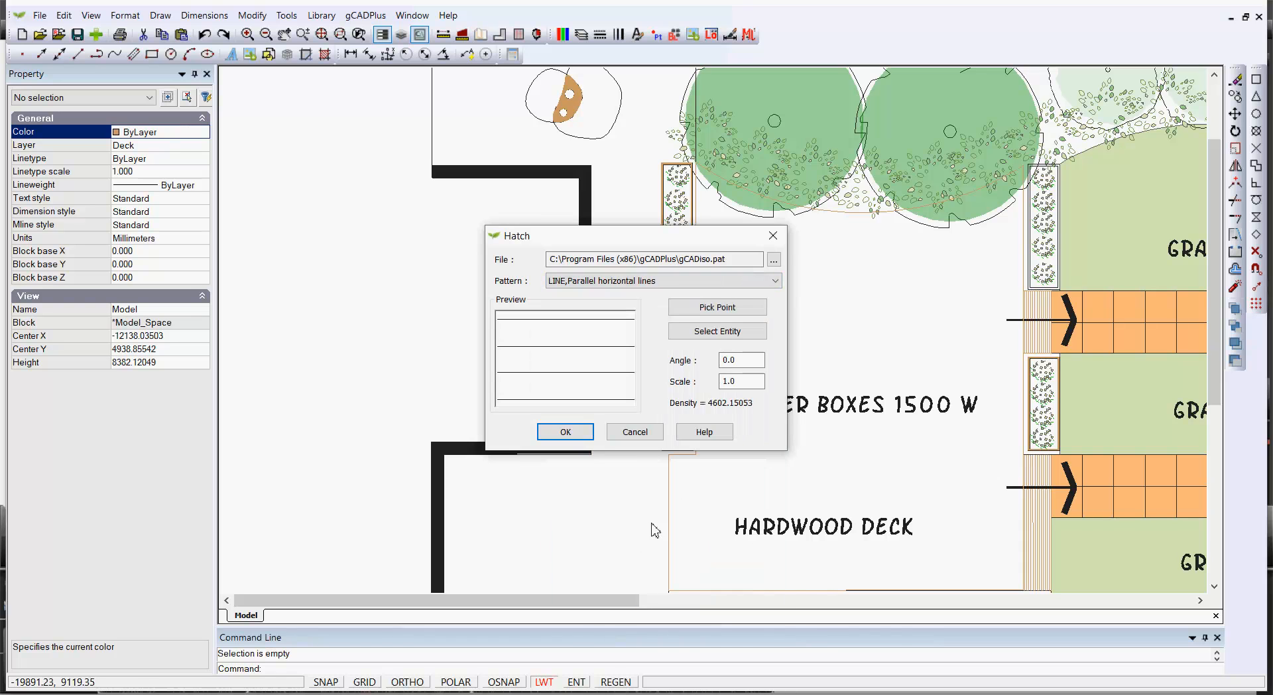
# Pick an internal point inside the deck area to define the hatch boundary
pyautogui.moveTo(756, 361); pyautogui.dragTo(708, 362)
pyautogui.write('90')
pyautogui.click(733, 310)
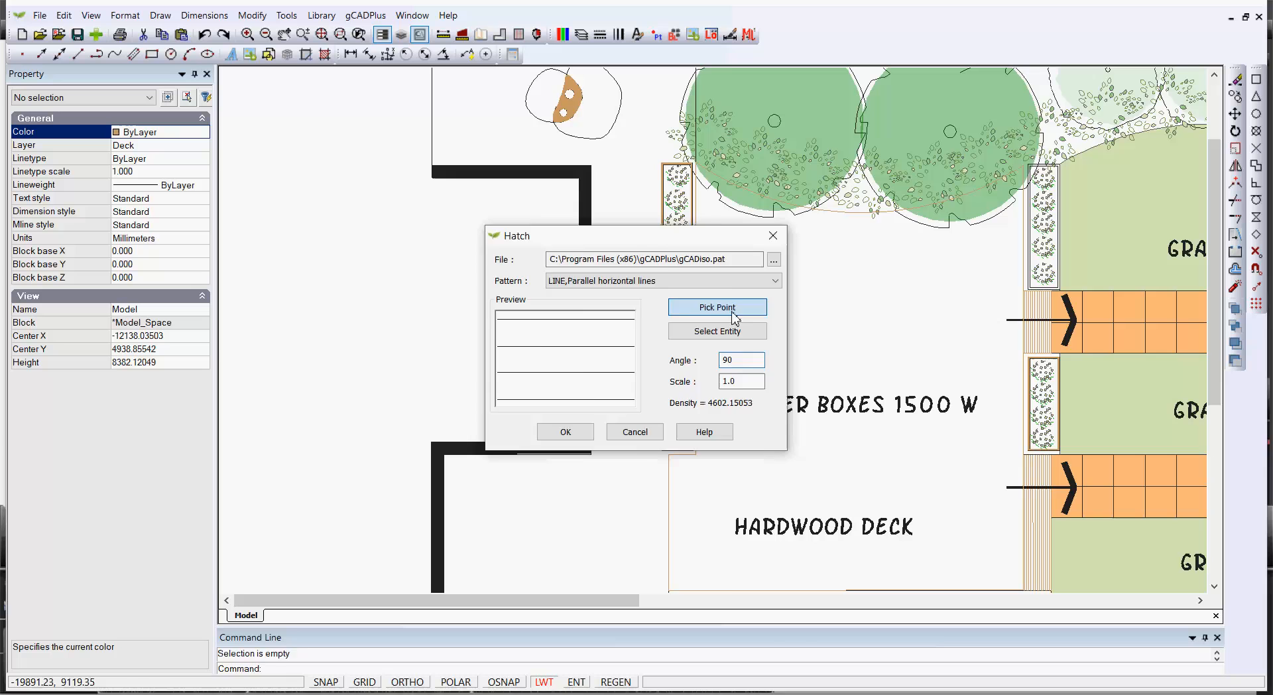
pyautogui.click(802, 358)
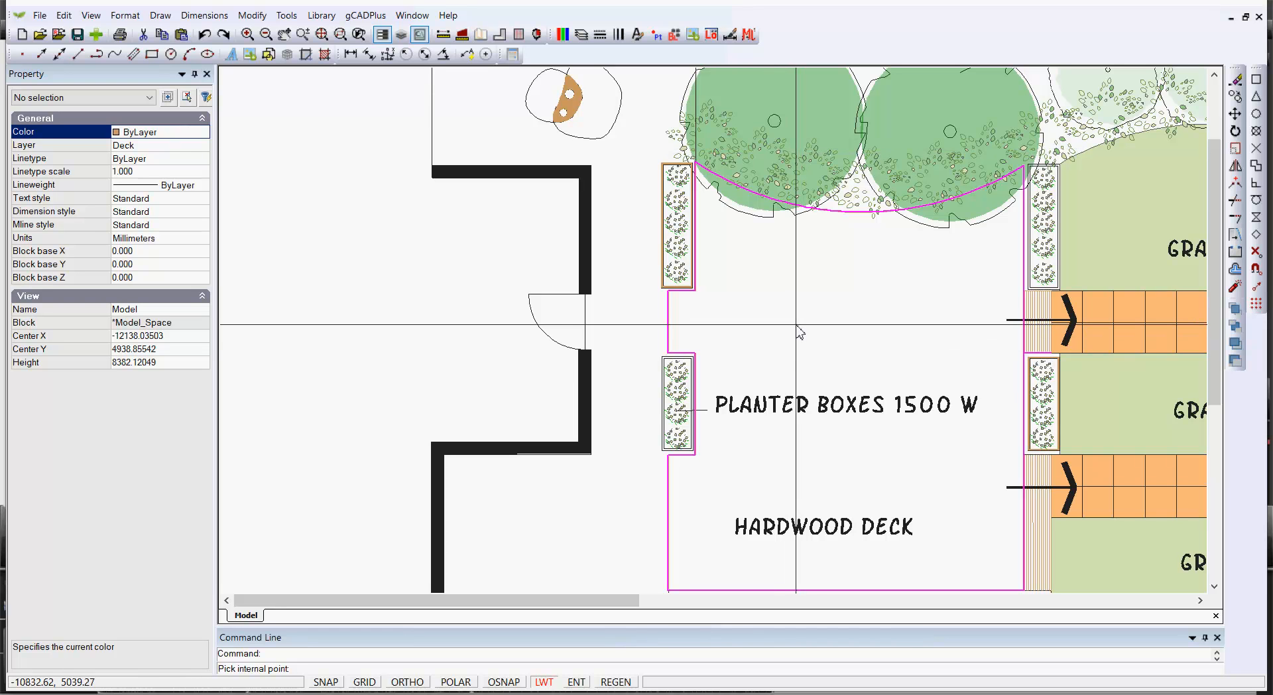
pyautogui.press('Return')
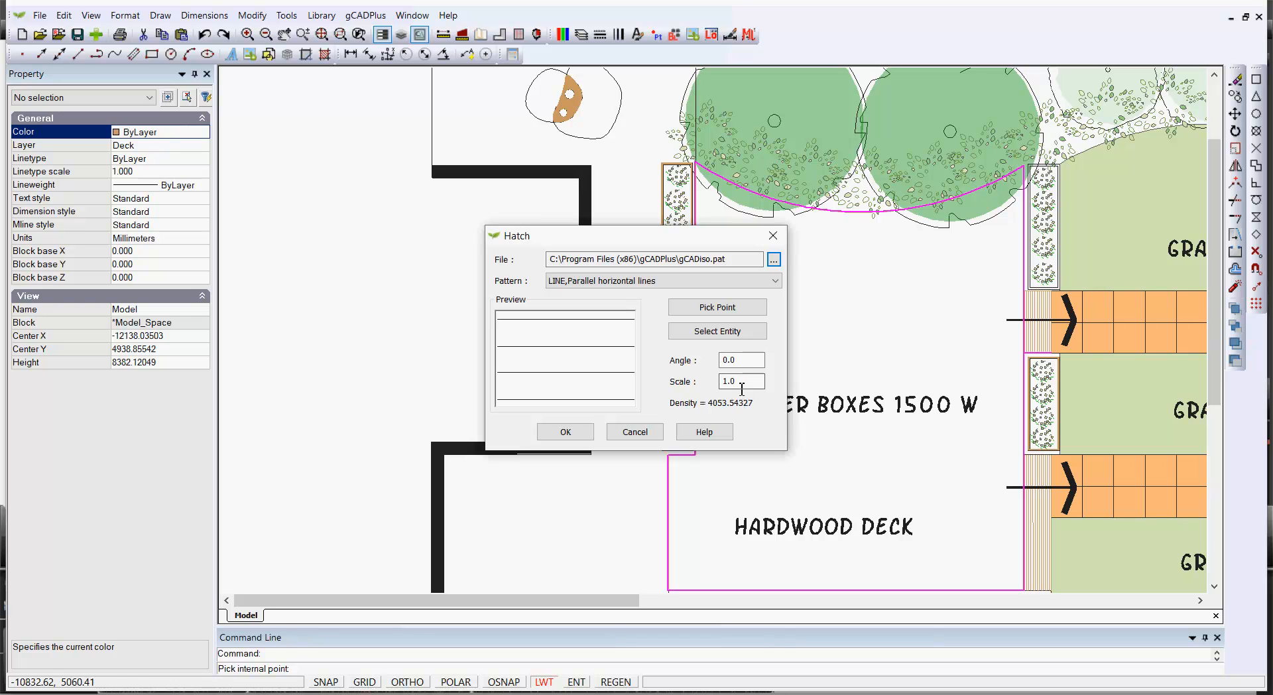
# Set the hatch scale to 1000 and the angle to 90
pyautogui.moveTo(741, 383); pyautogui.dragTo(718, 384)
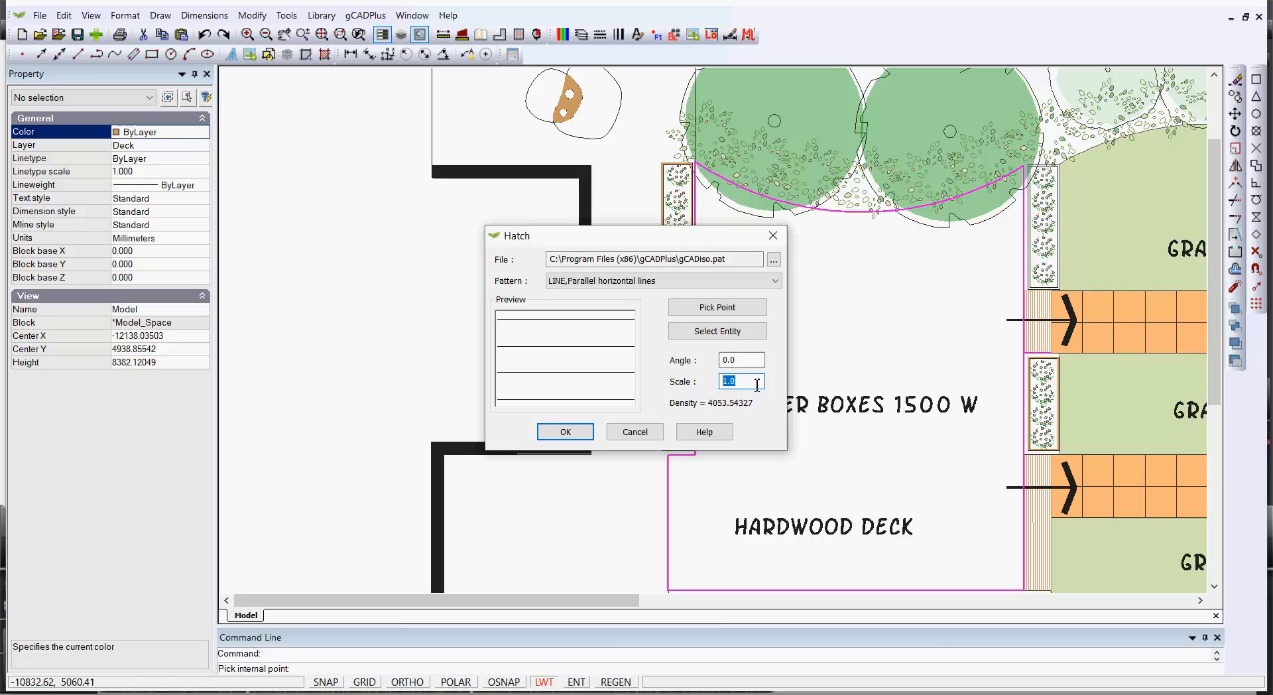
pyautogui.write('1')
pyautogui.moveTo(746, 360); pyautogui.dragTo(700, 360)
pyautogui.write('90')
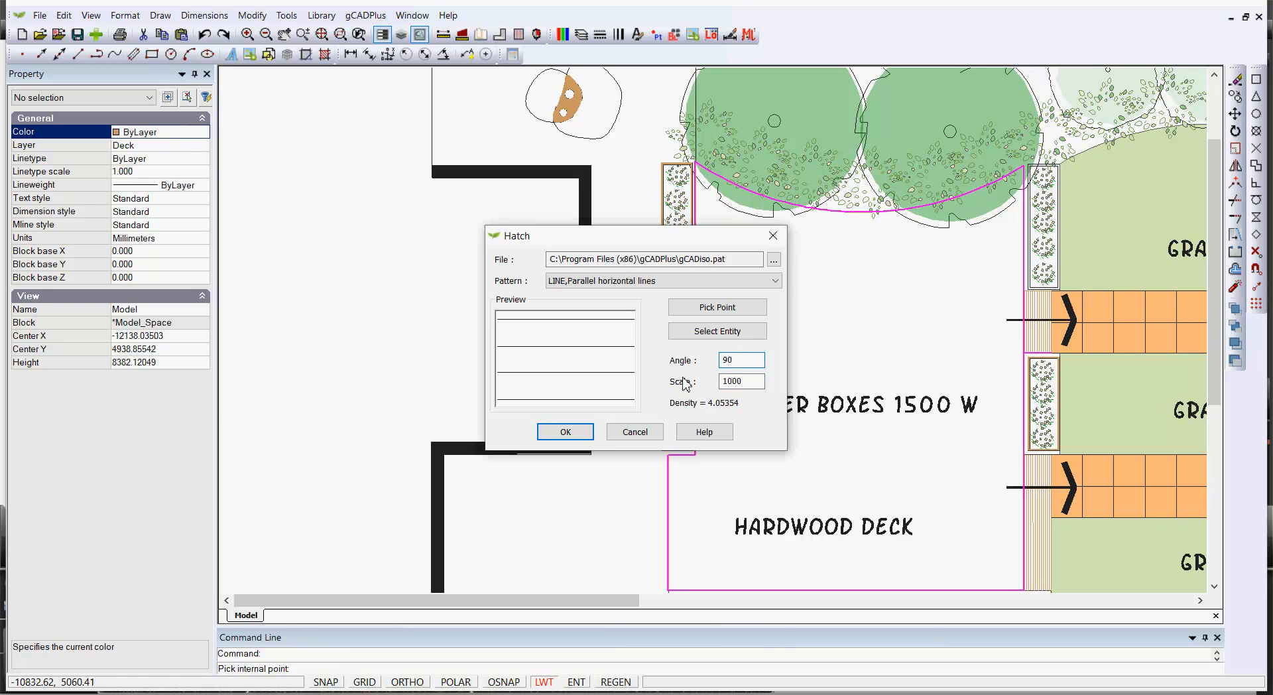
# Apply the deck hatch, then change its scale to 50 in the hatch's properties
pyautogui.click(566, 432)
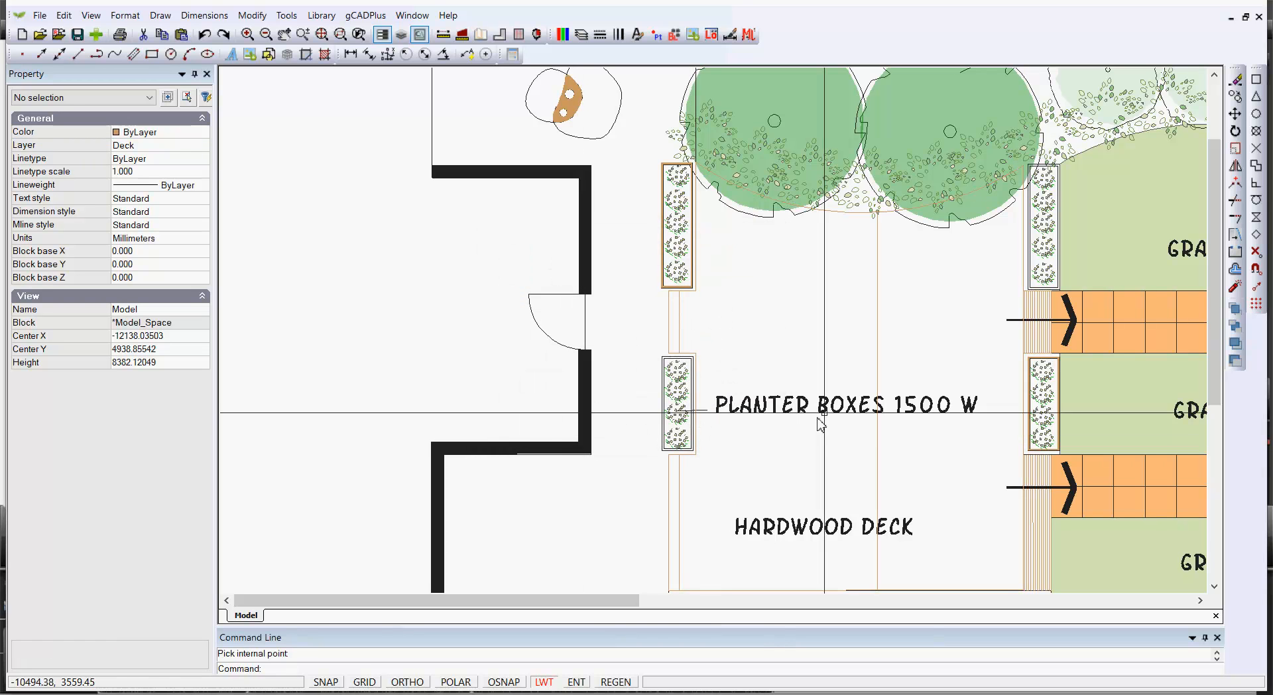
pyautogui.click(877, 366)
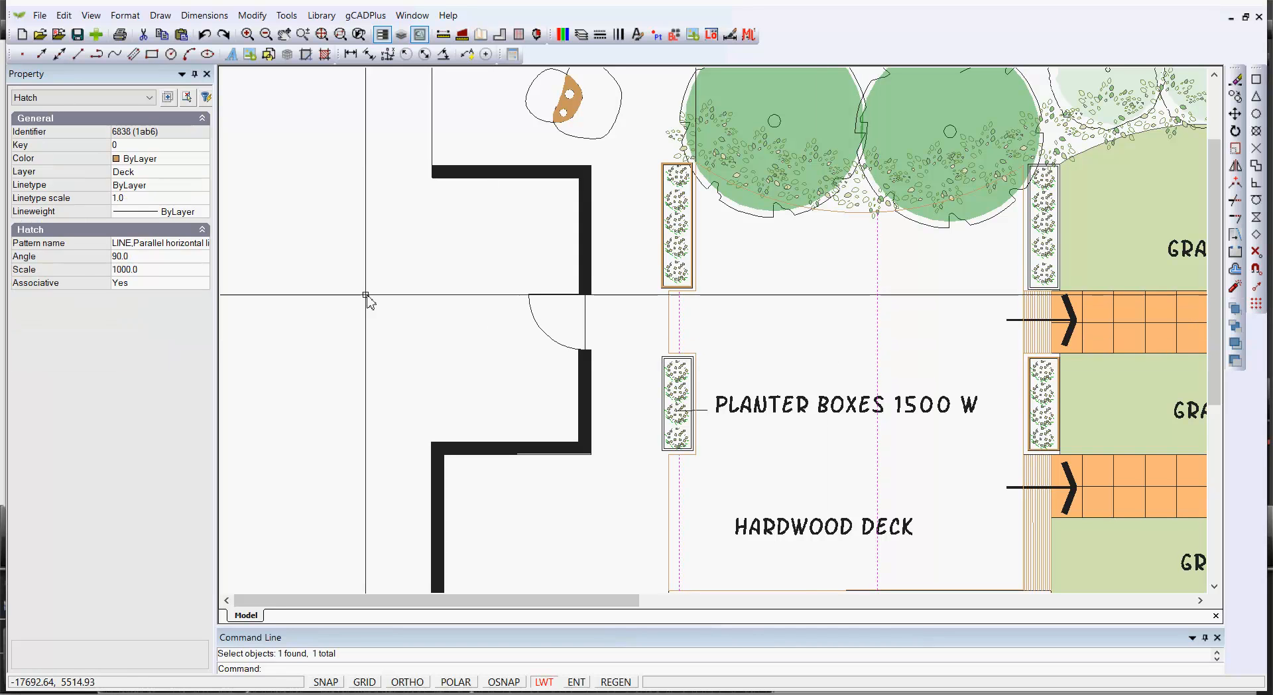
pyautogui.click(146, 270)
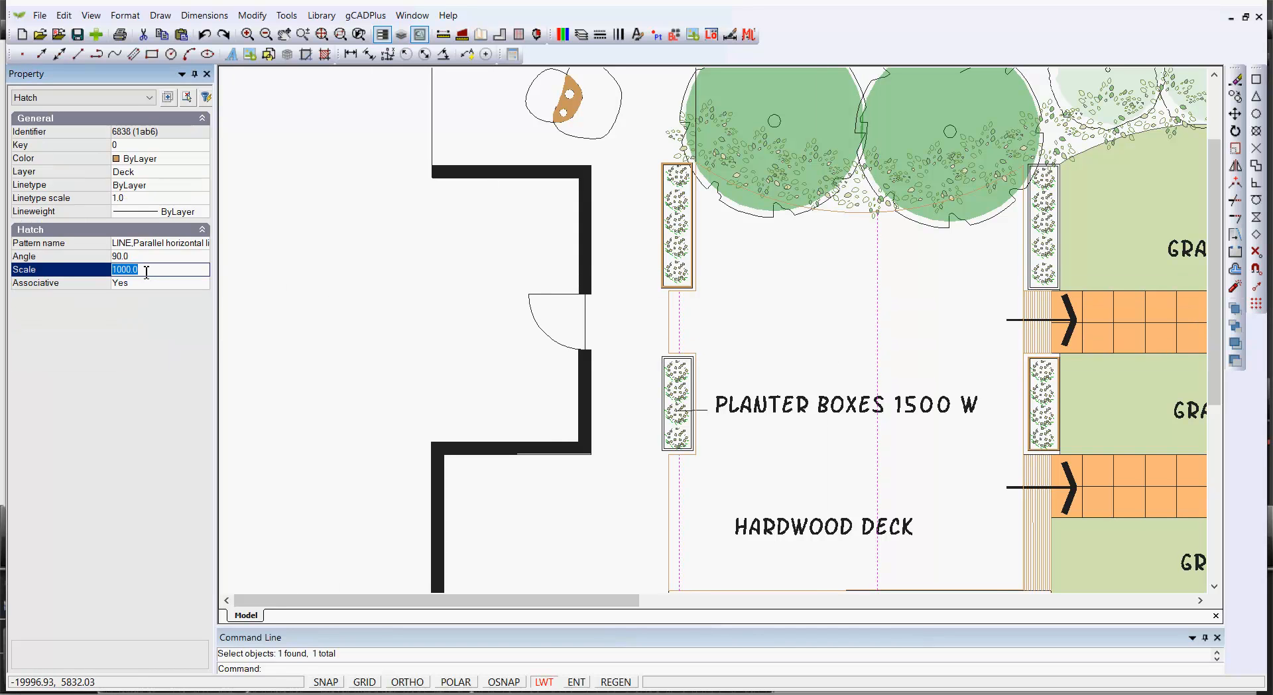
pyautogui.write('200')
pyautogui.press('Return')
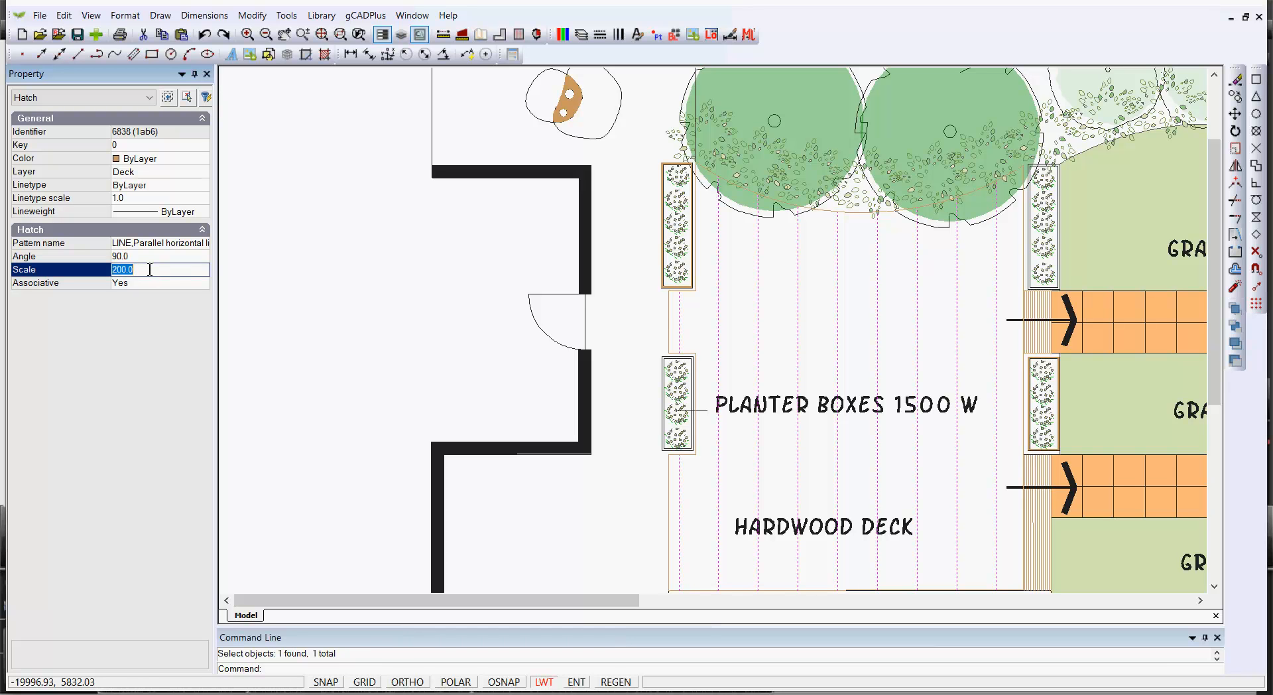
pyautogui.write('50')
pyautogui.press('Return')
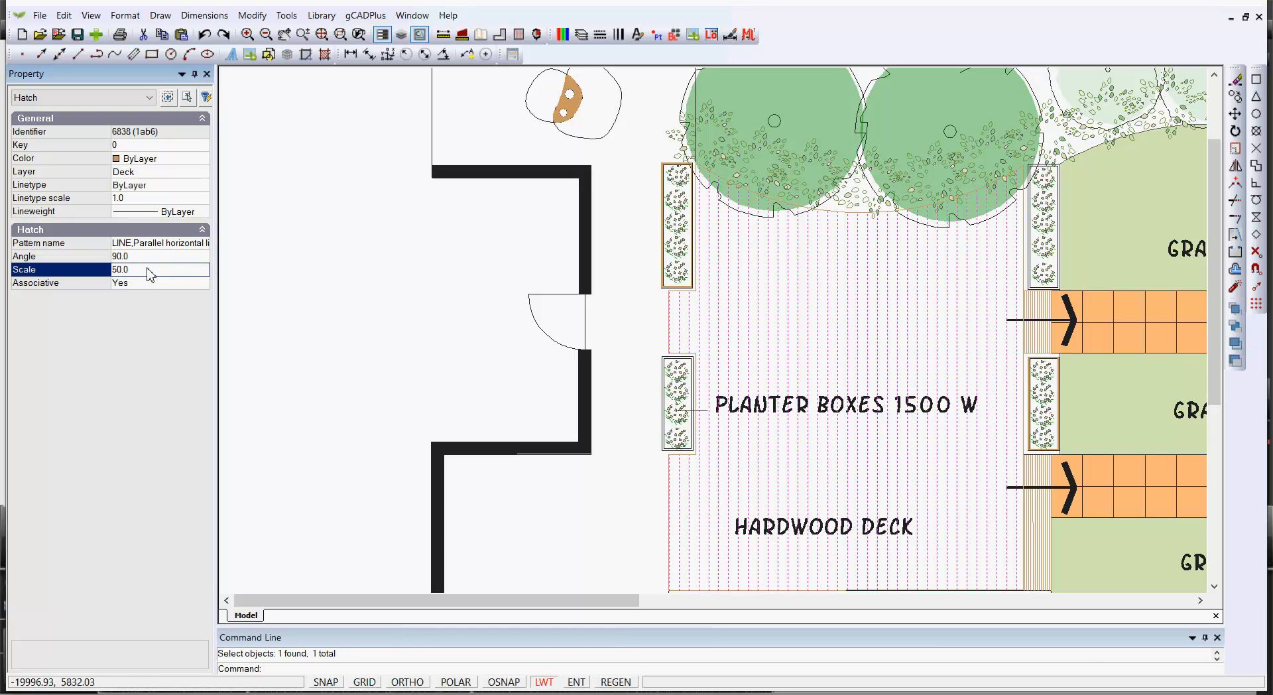
pyautogui.press('Escape')
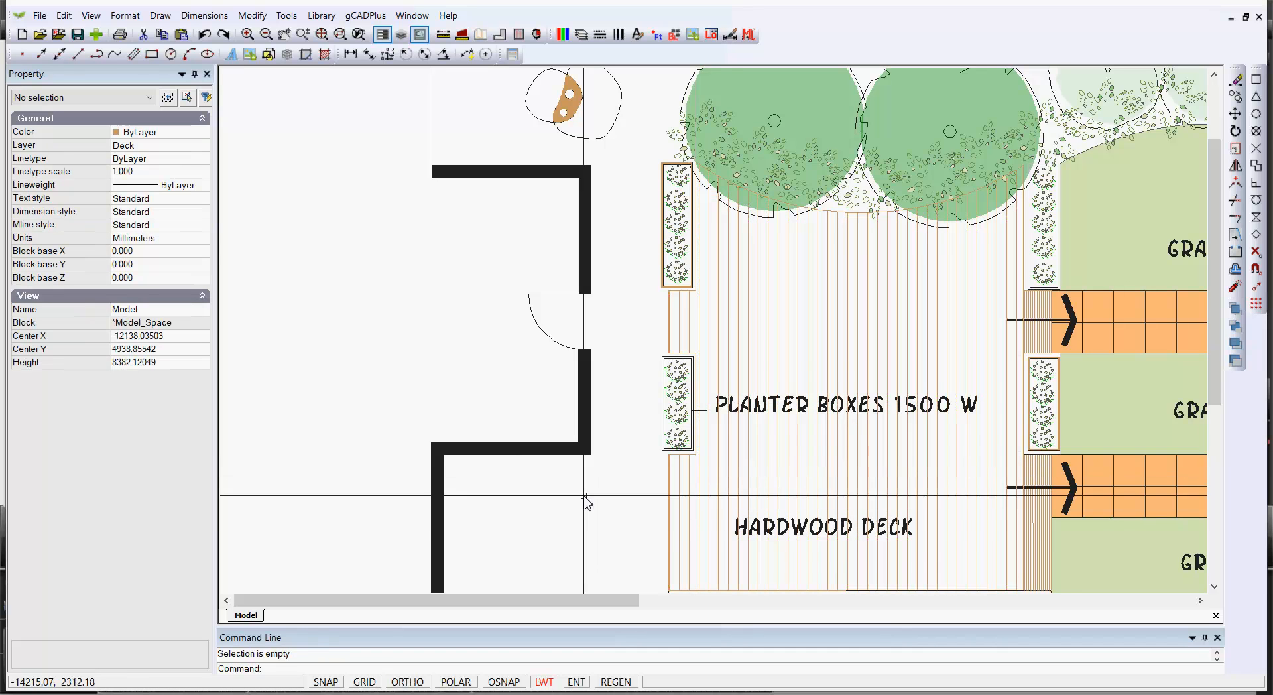
# Set the Deck layer's lineweight to 0.30 mm
pyautogui.scroll(-1, 875, 342)
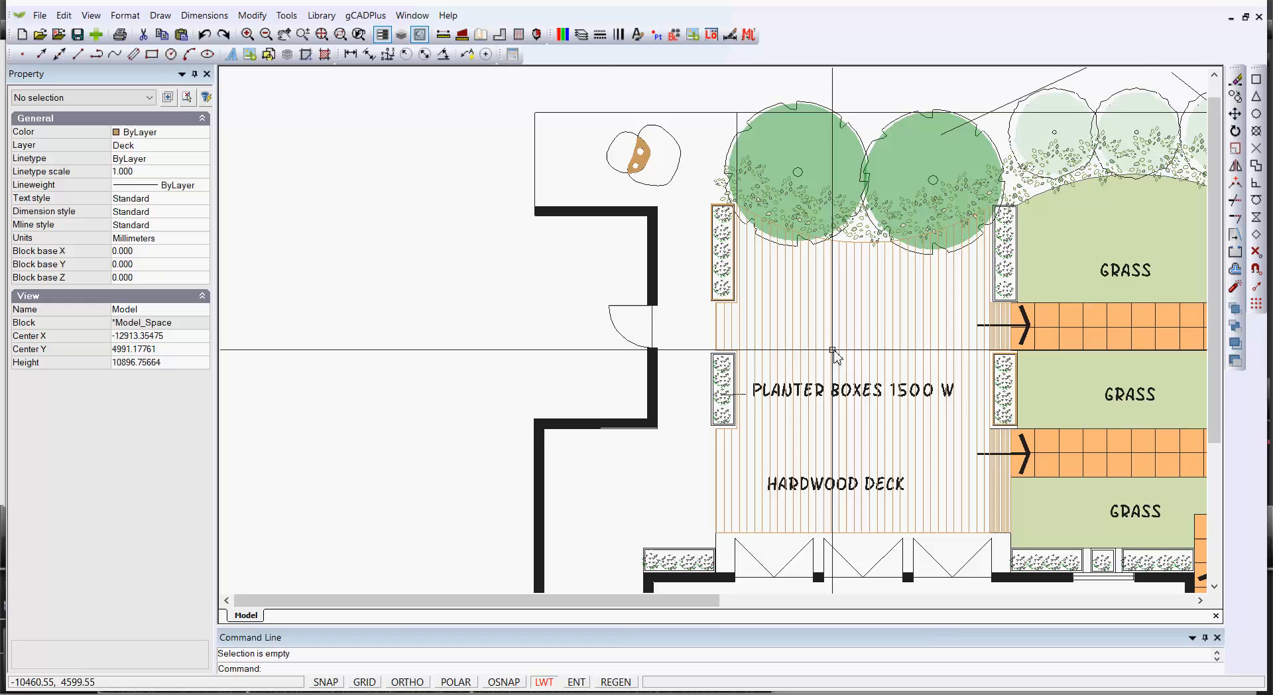
pyautogui.scroll(2, 723, 348)
pyautogui.scroll(-1, 886, 300)
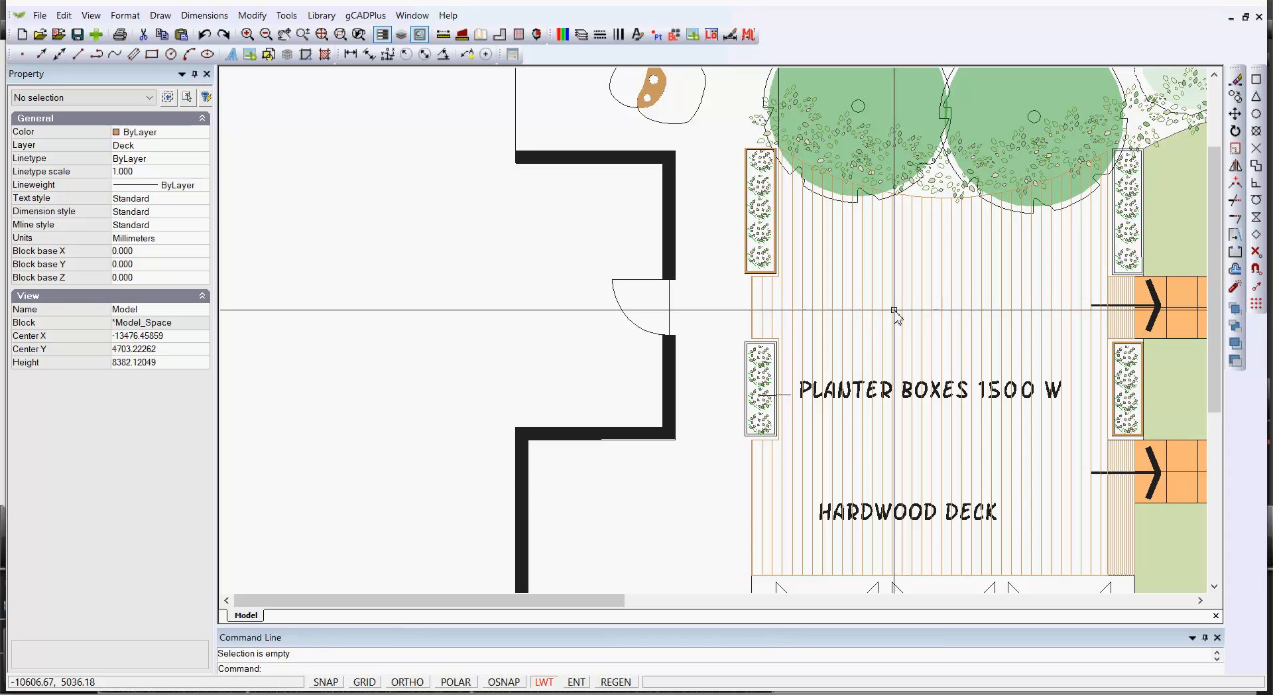
pyautogui.click(580, 34)
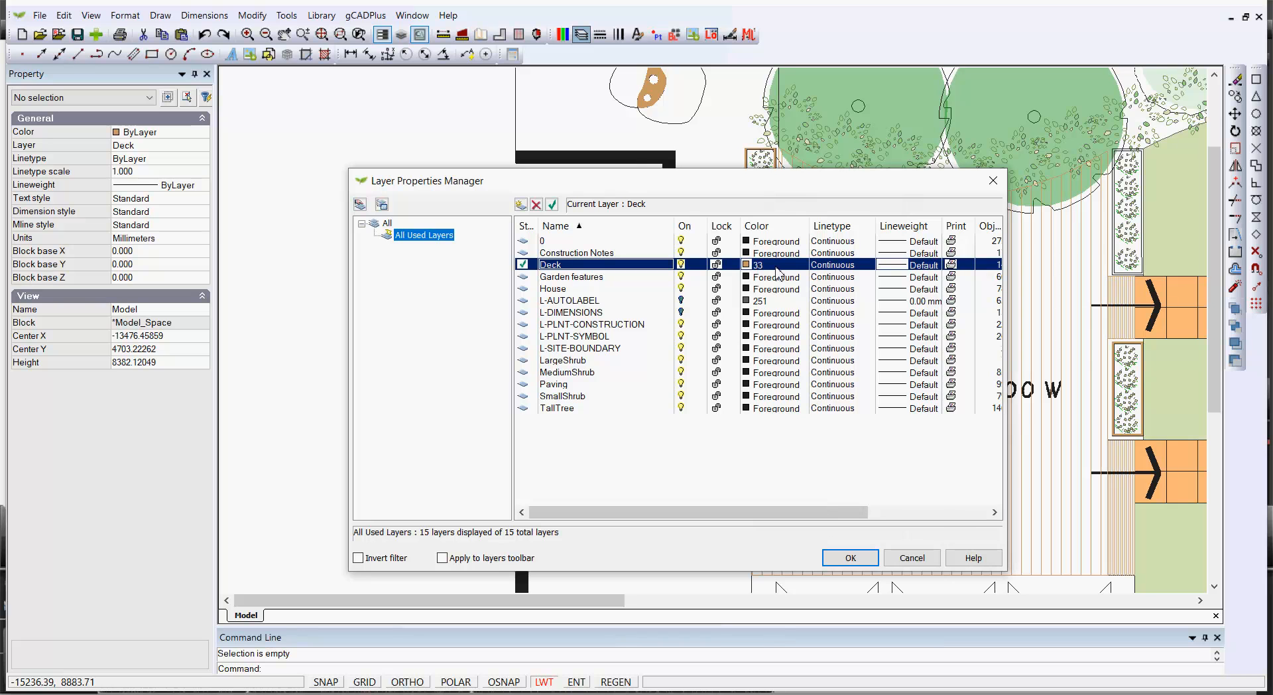
pyautogui.click(895, 266)
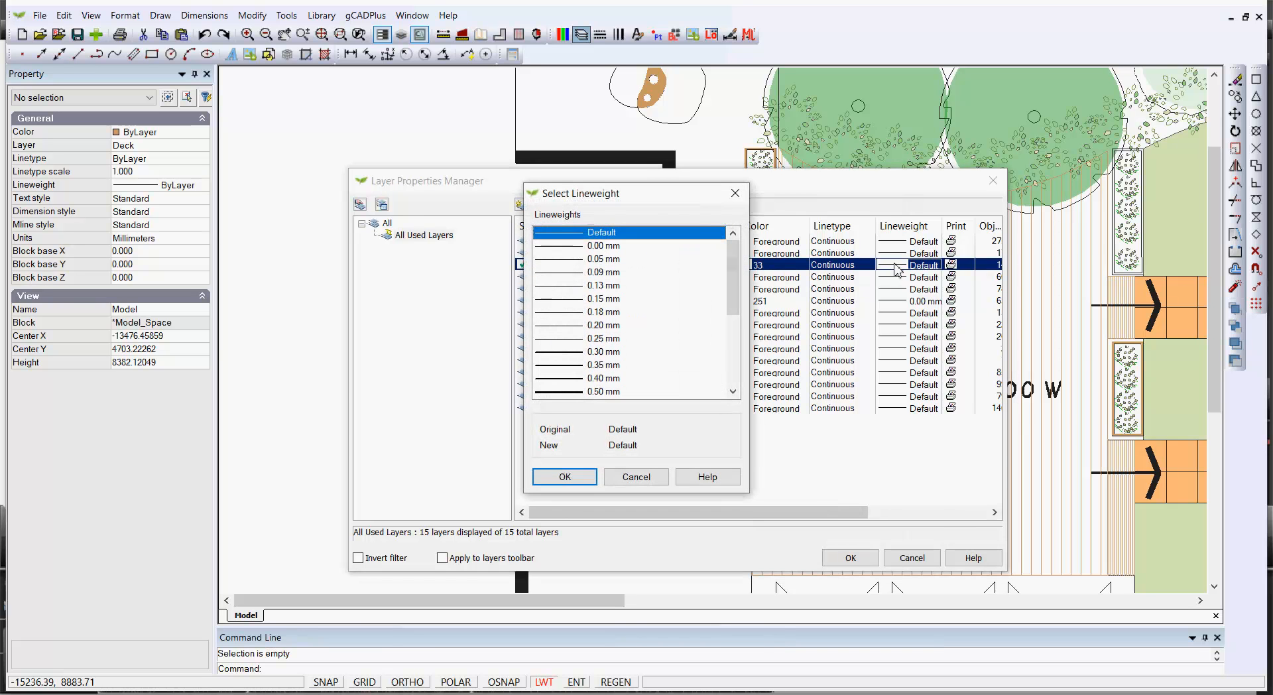
pyautogui.click(573, 352)
pyautogui.click(564, 476)
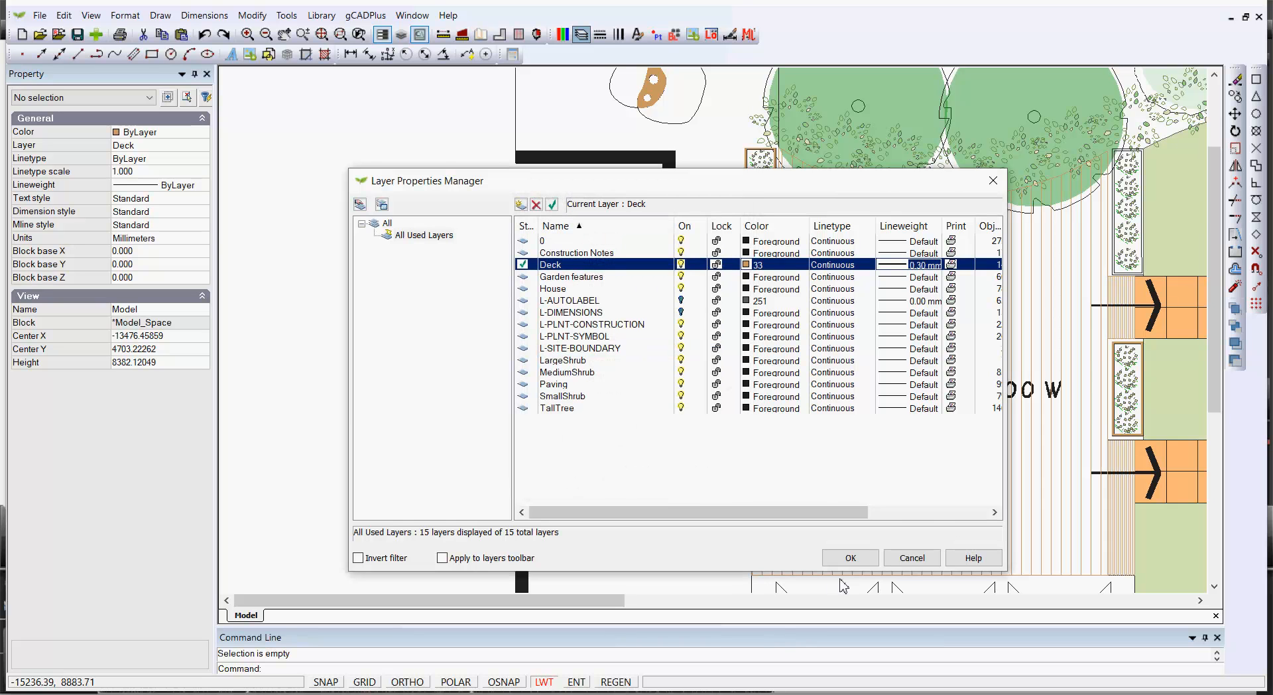
pyautogui.click(850, 557)
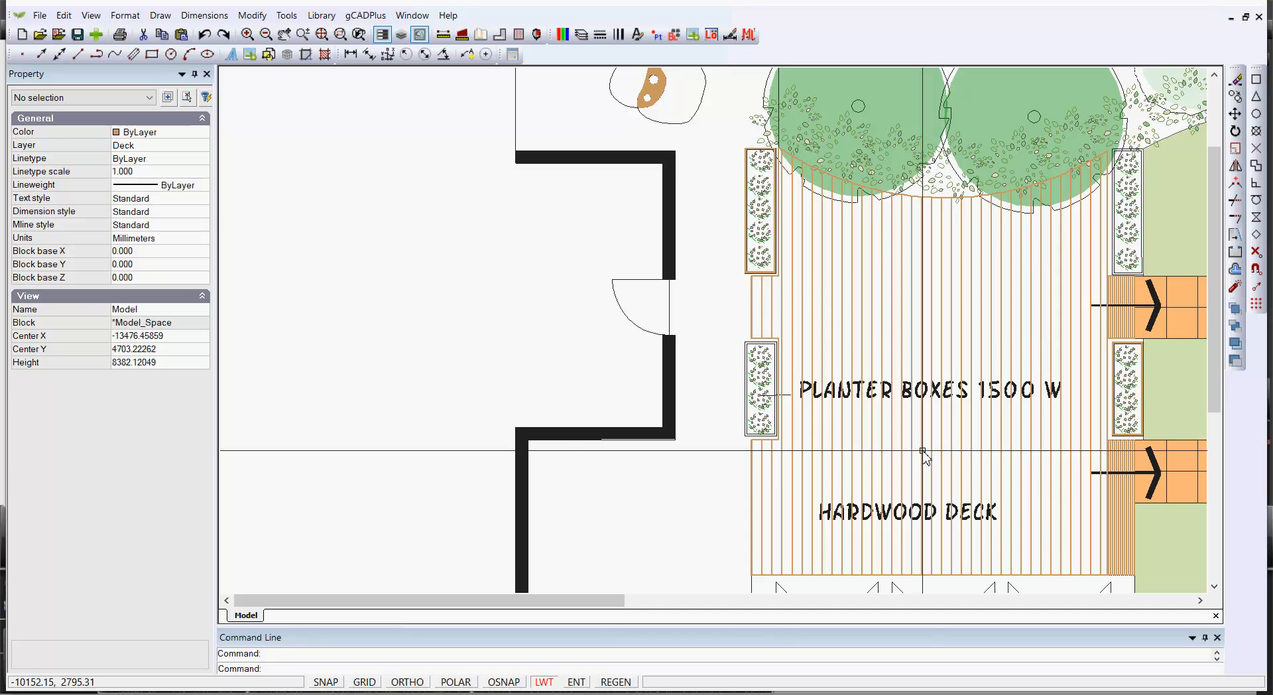
# Start the Hatch command and choose the AR-SAND, random dot pattern
pyautogui.scroll(-3, 922, 453)
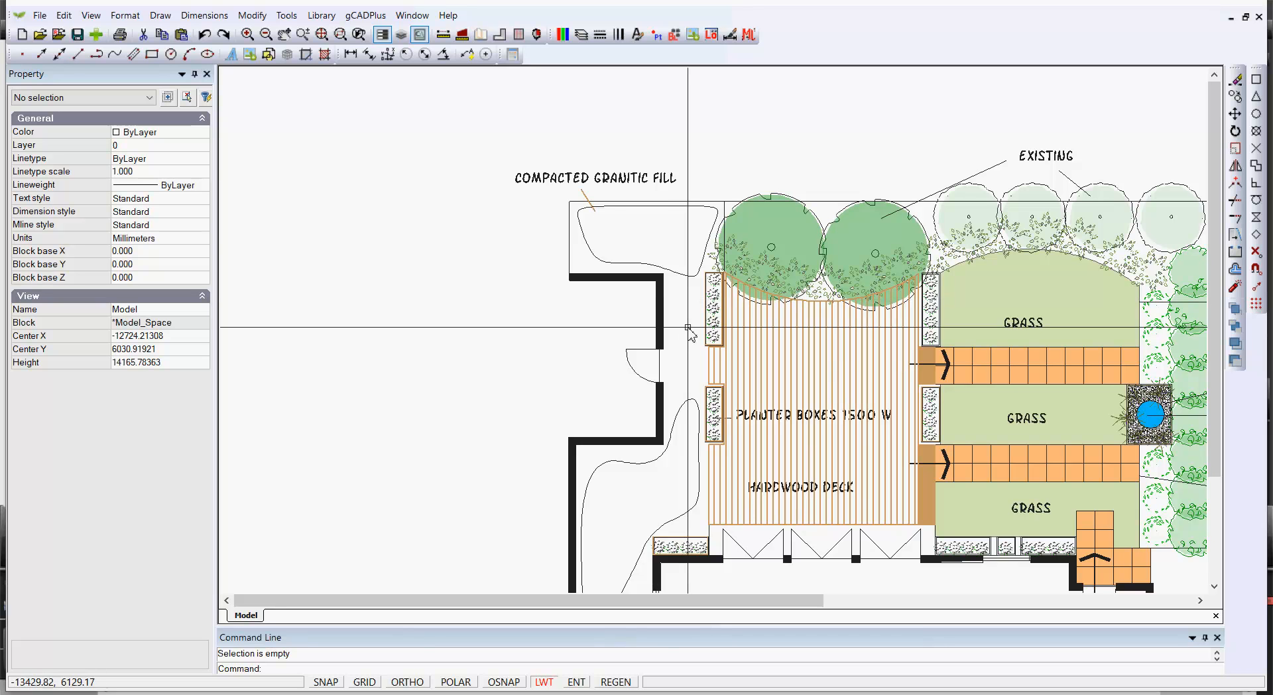
pyautogui.click(681, 273)
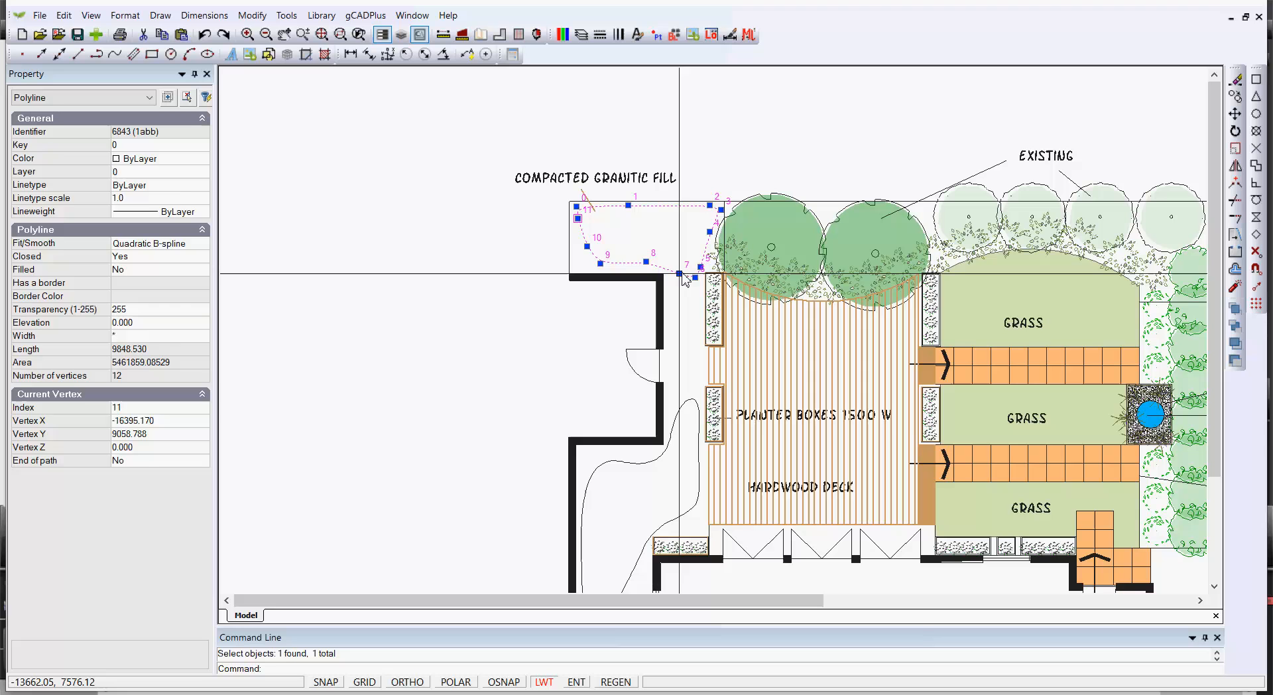
pyautogui.press('Escape')
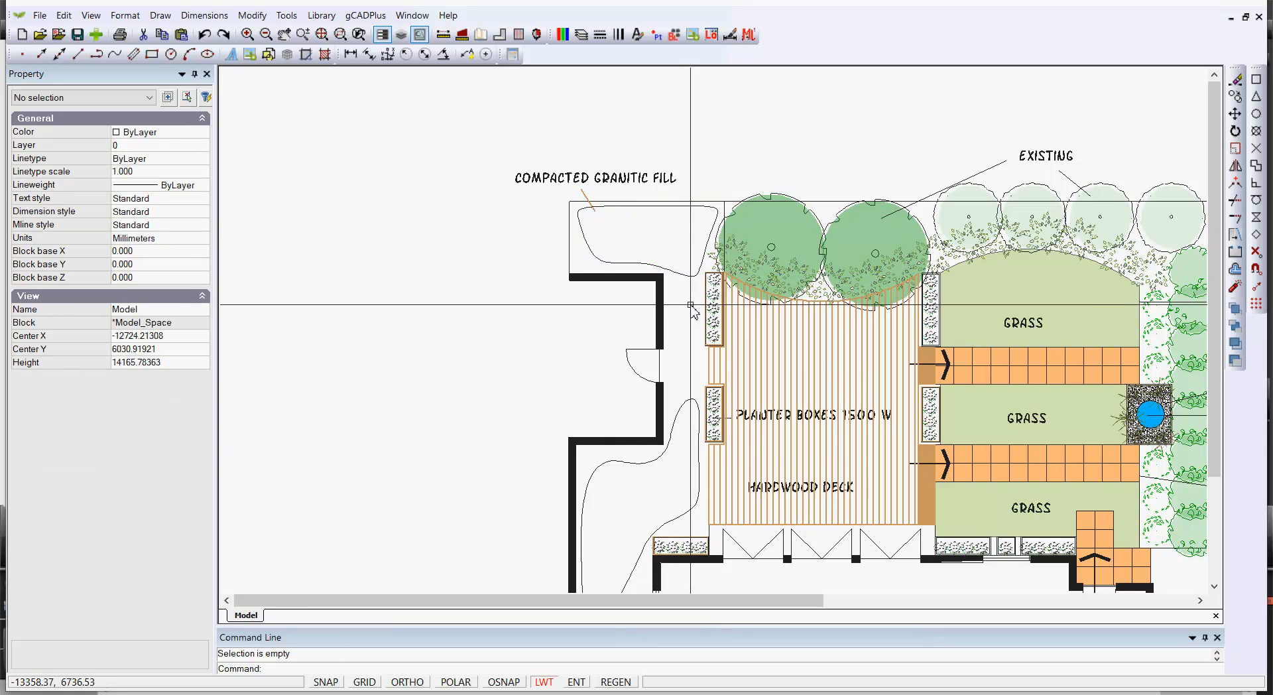
pyautogui.rightClick(683, 303)
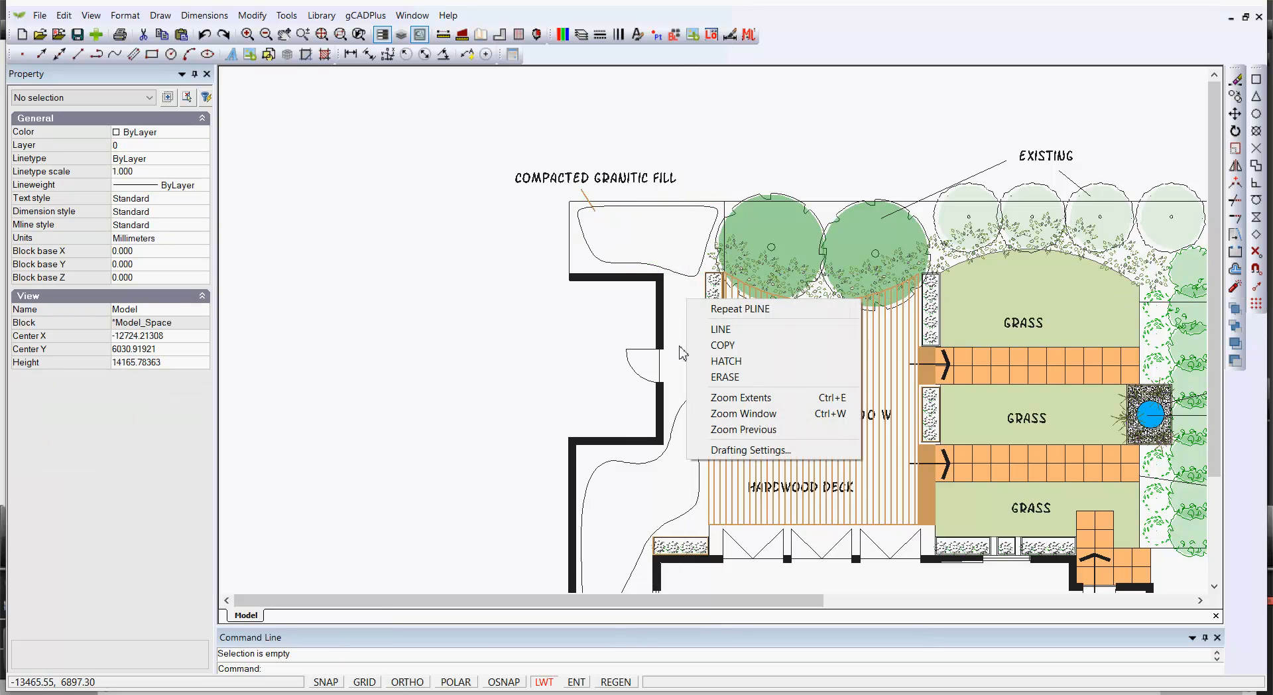
pyautogui.click(712, 360)
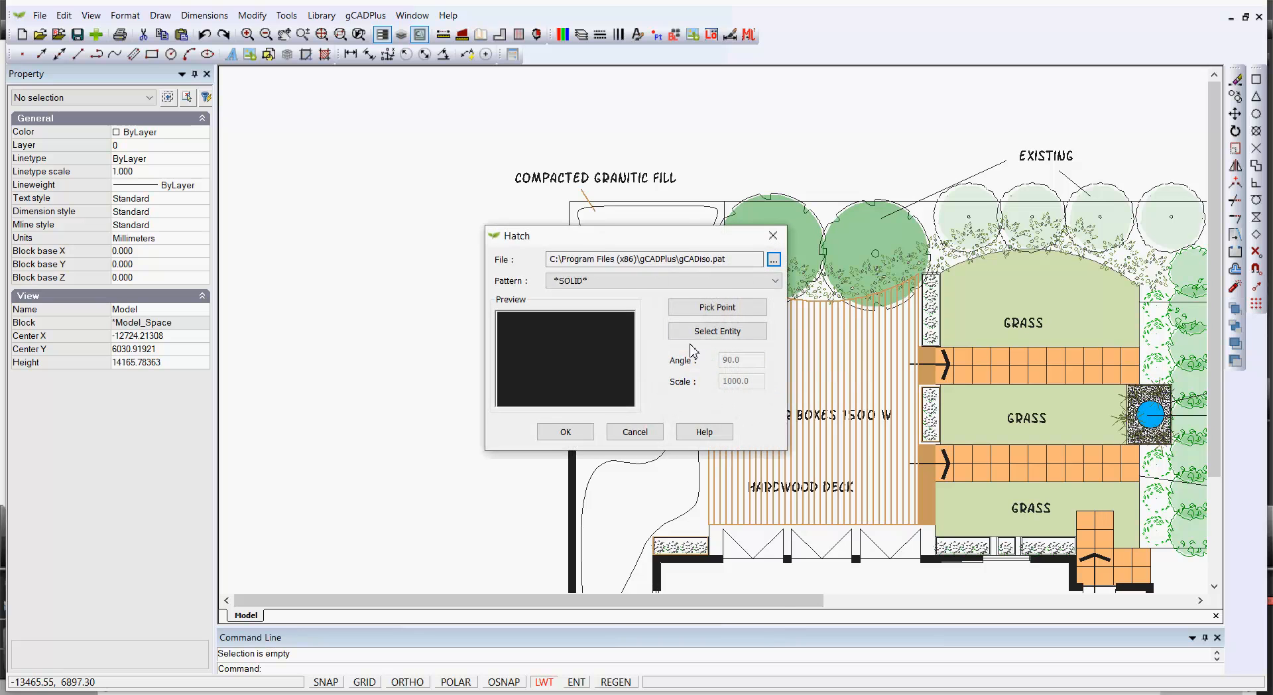
pyautogui.click(774, 280)
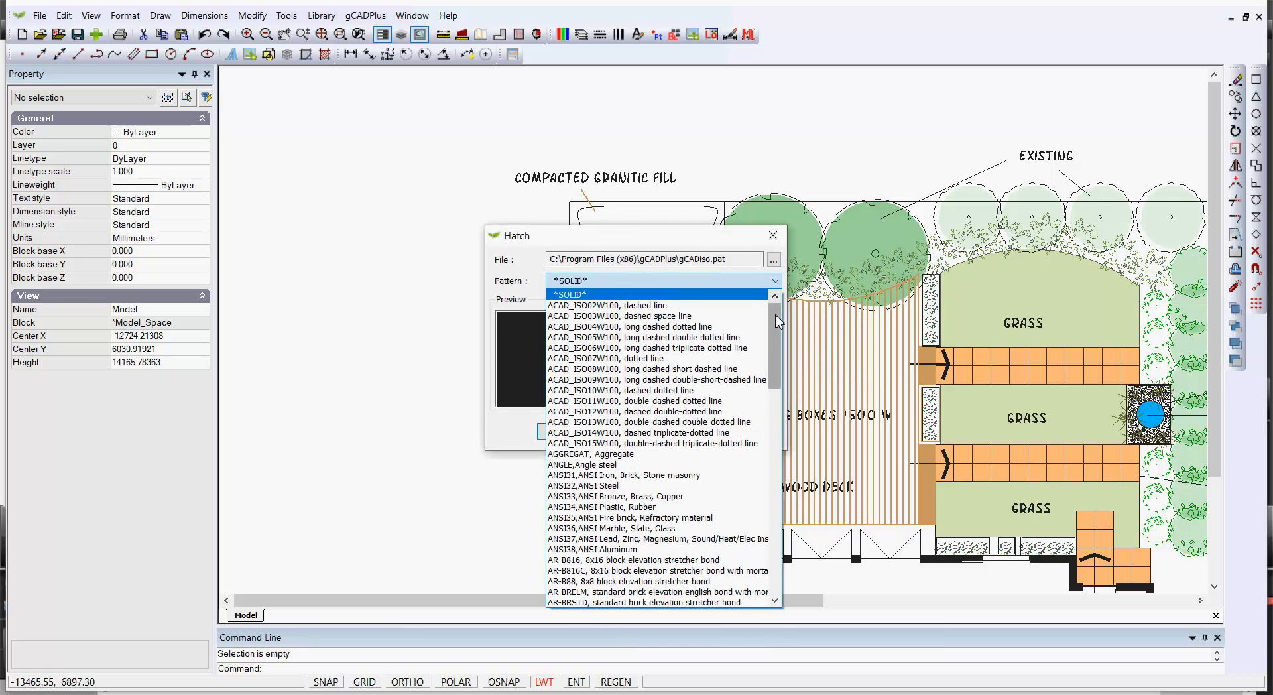
pyautogui.moveTo(776, 316); pyautogui.dragTo(780, 352)
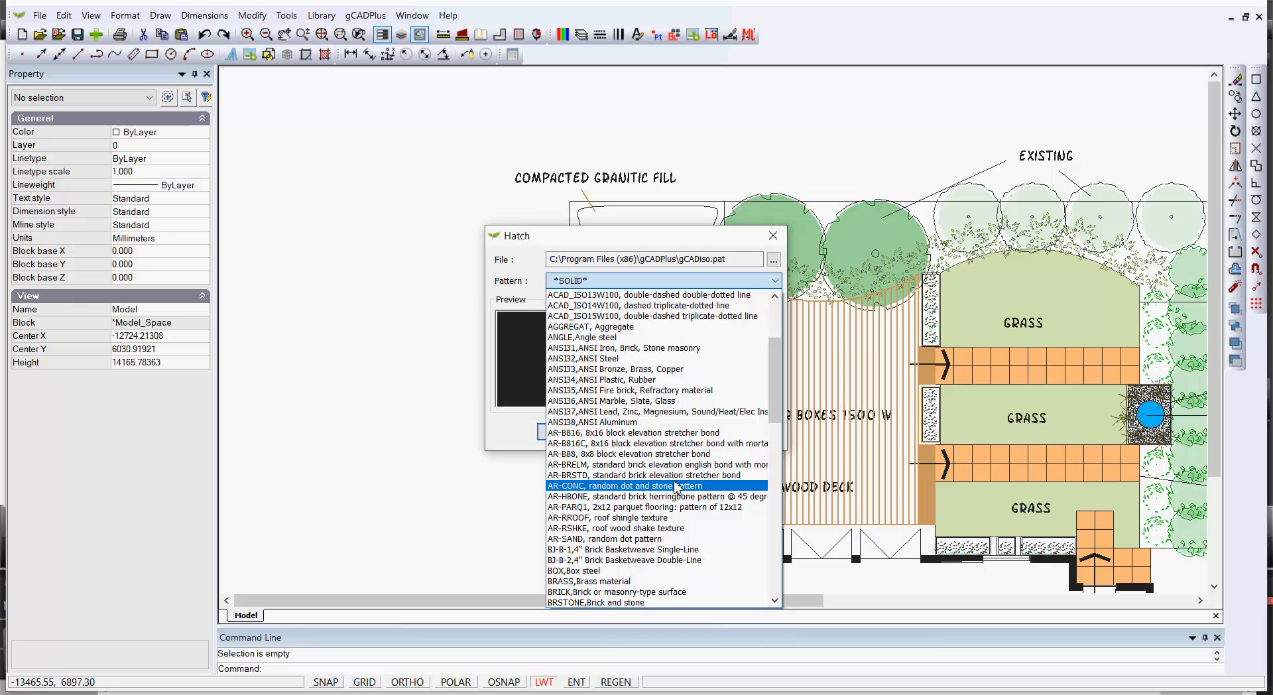
pyautogui.click(663, 543)
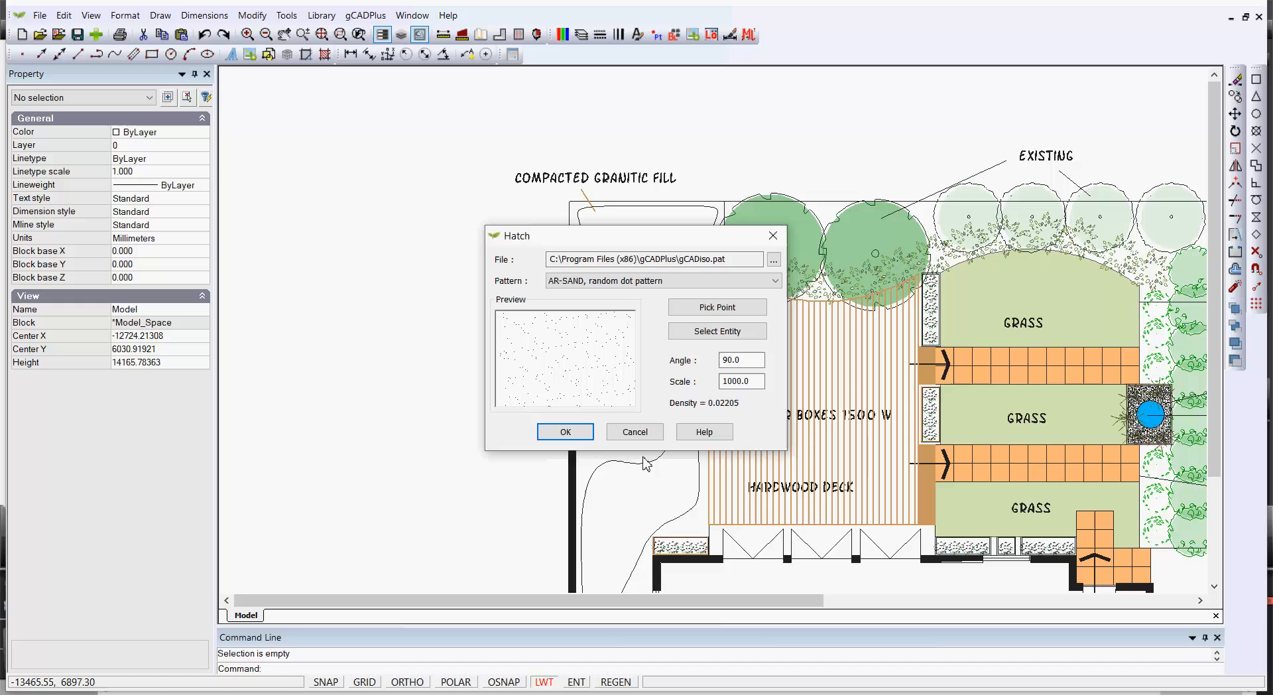
# Select the compacted granitic fill outline as the hatch boundary and apply the hatch at scale 20
pyautogui.click(733, 331)
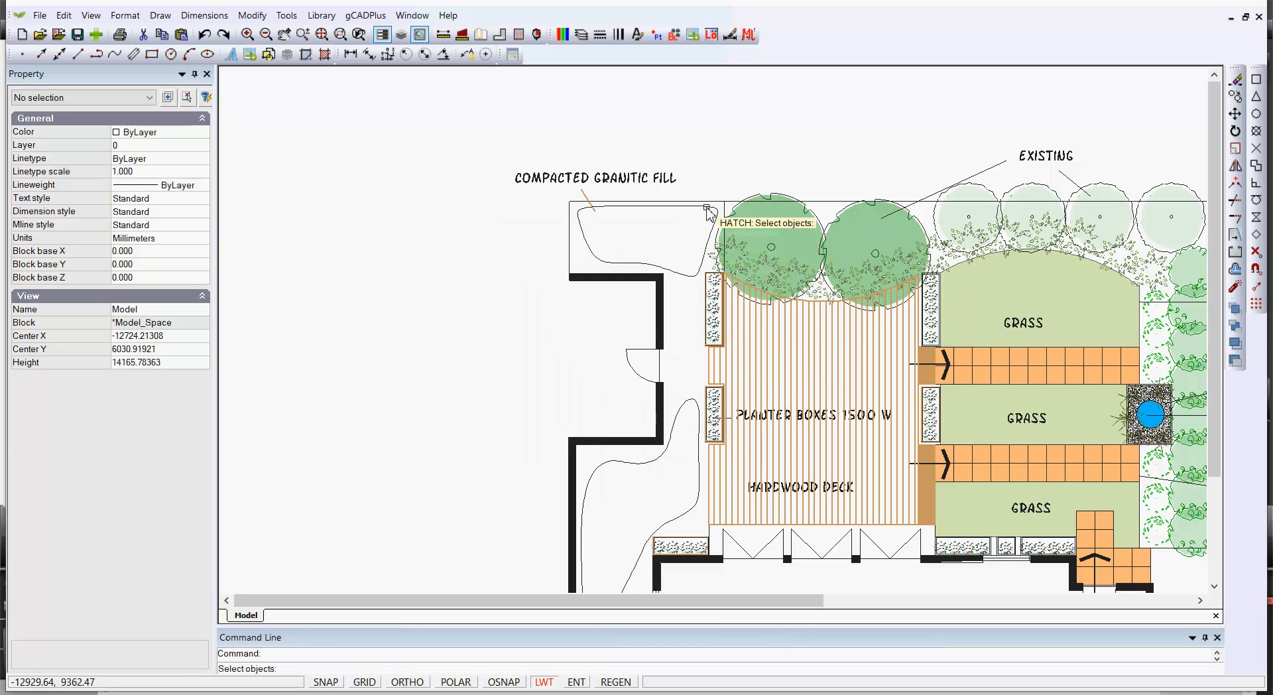
pyautogui.click(719, 207)
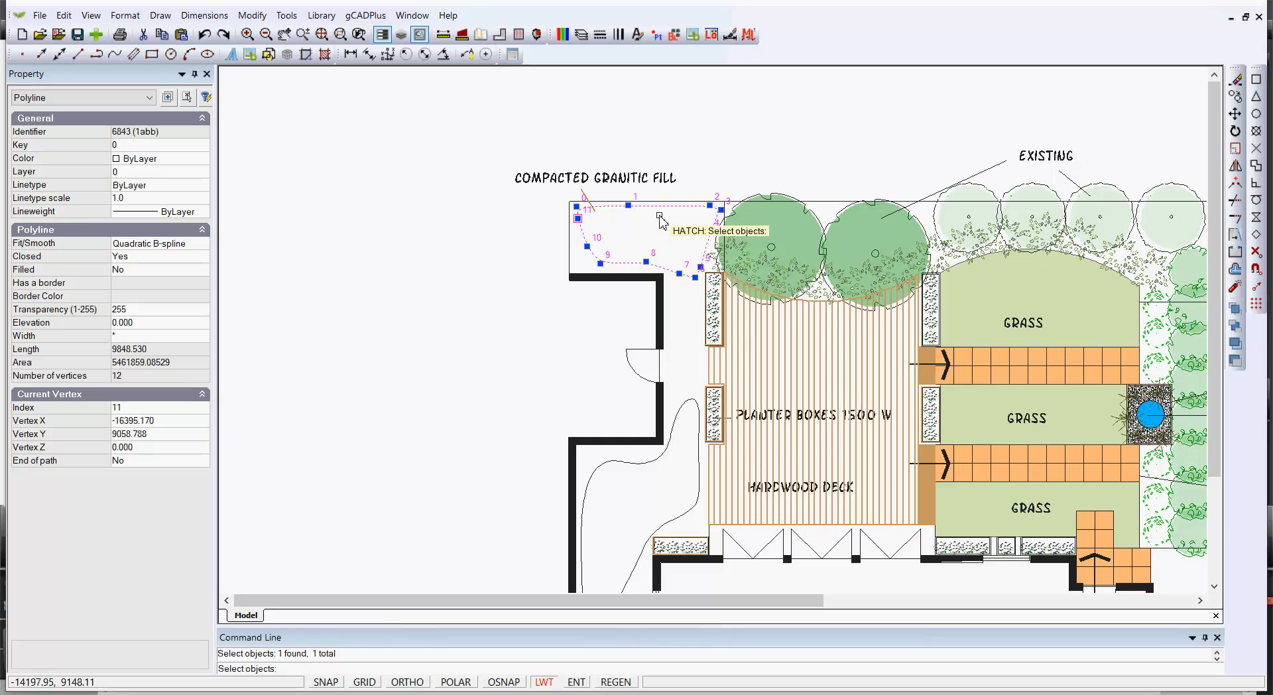
pyautogui.press('Return')
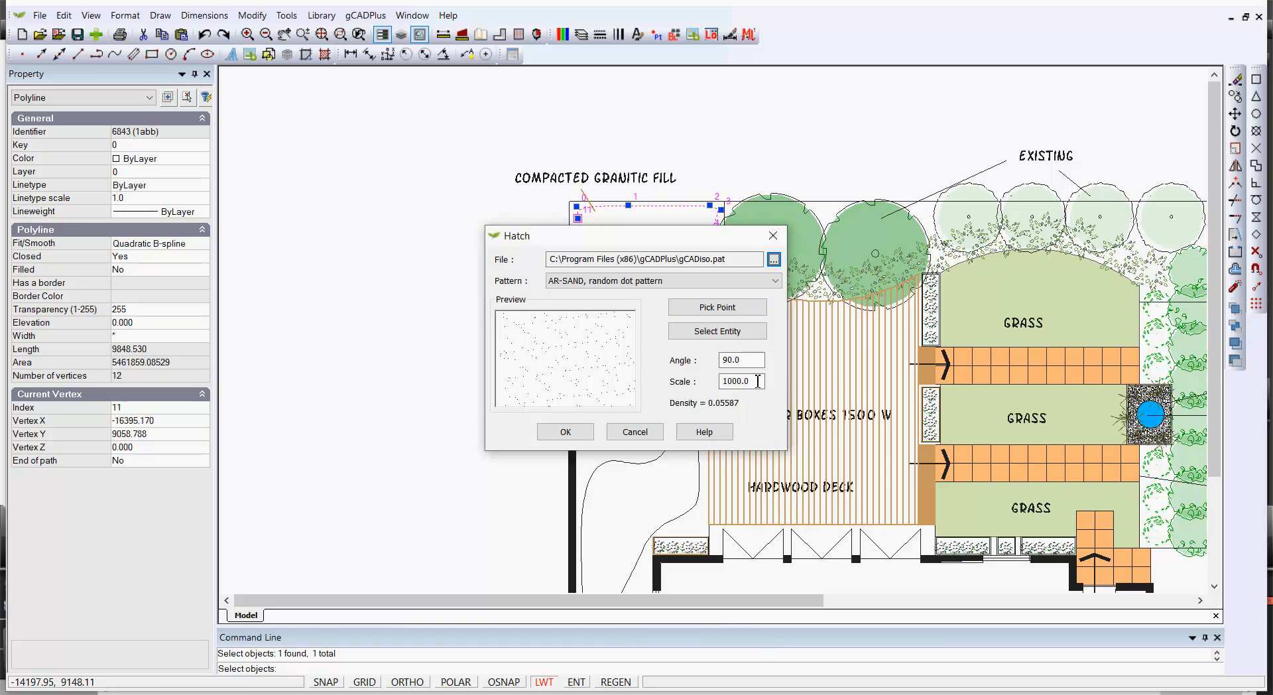
pyautogui.moveTo(757, 381); pyautogui.dragTo(712, 383)
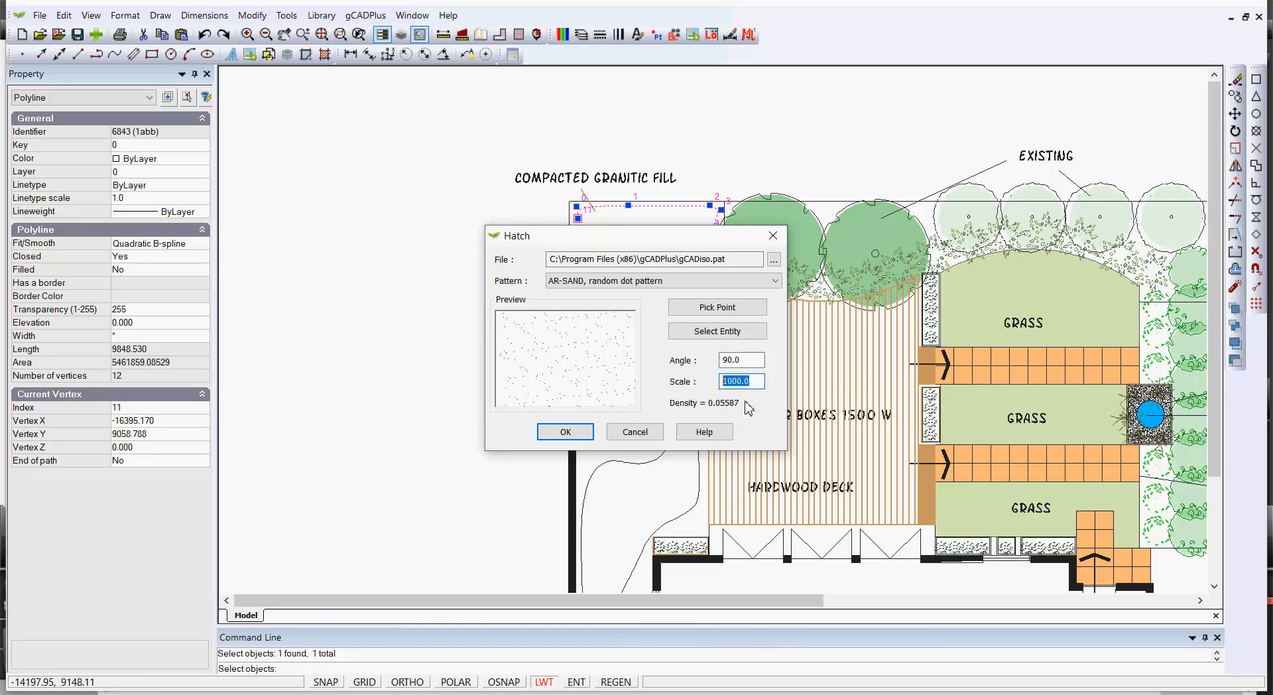
pyautogui.write('1')
pyautogui.press('BackSpace')
pyautogui.press('BackSpace')
pyautogui.write('20')
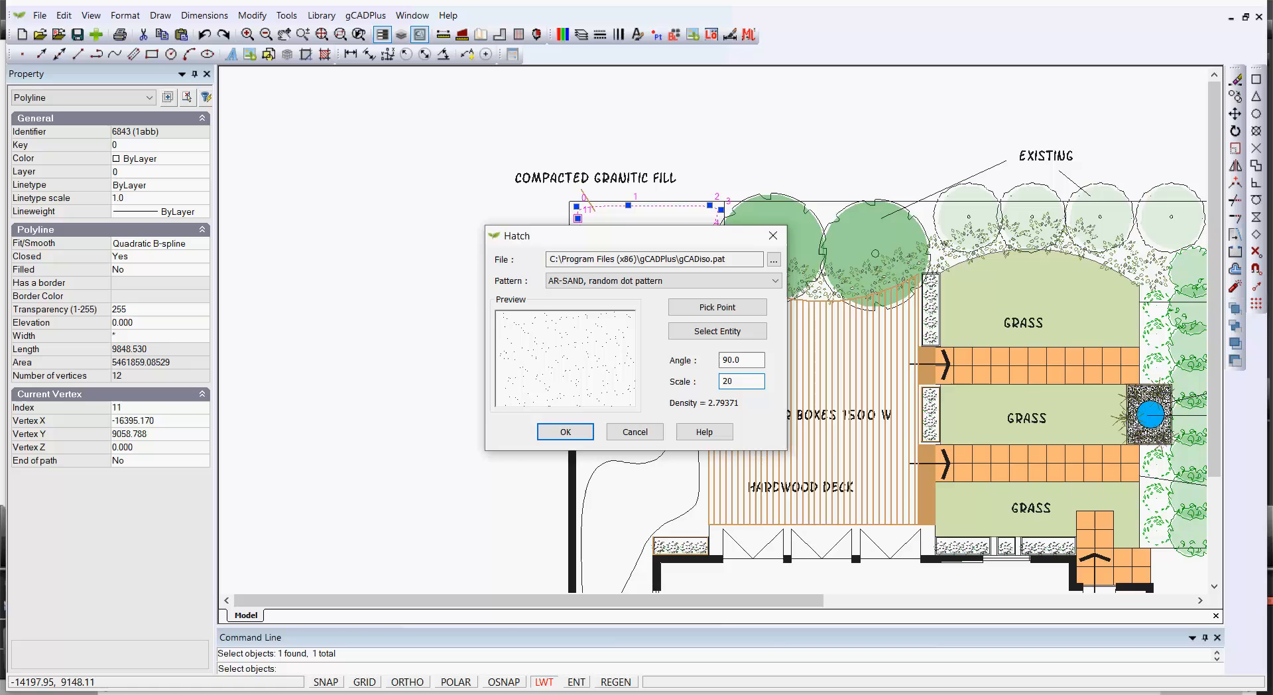
pyautogui.click(571, 432)
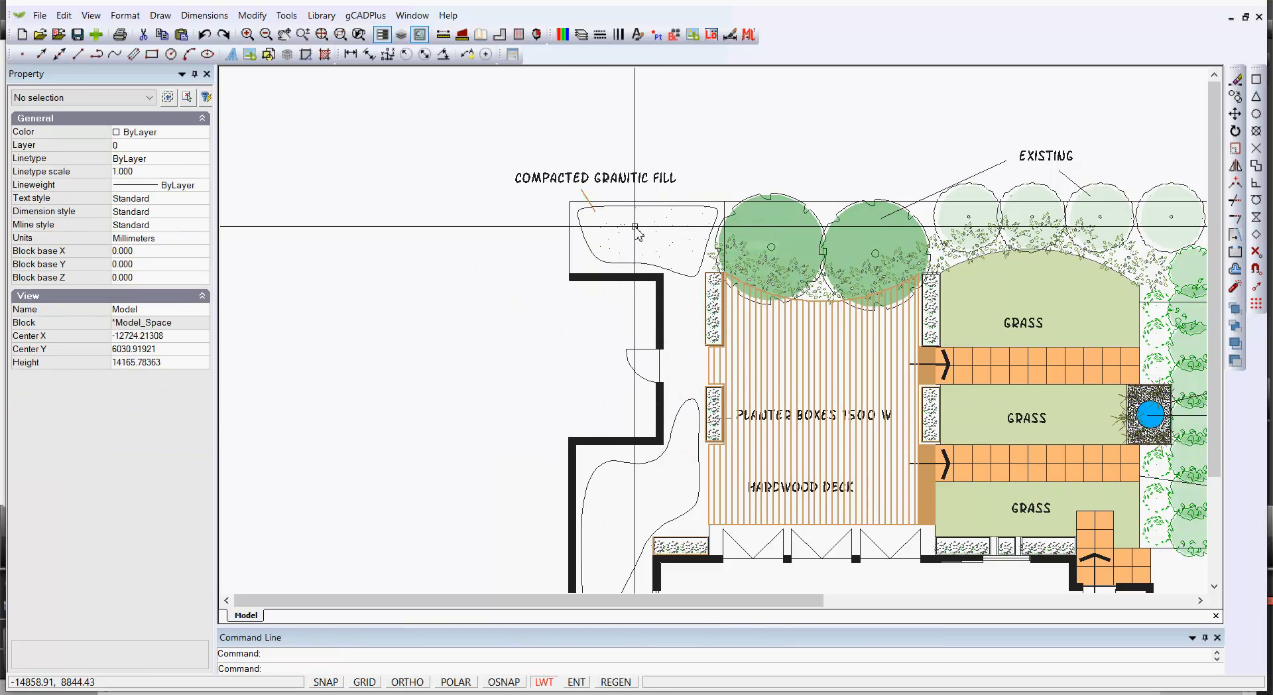
# Change the granitic fill hatch's scale to 2 and clear the selection
pyautogui.click(679, 257)
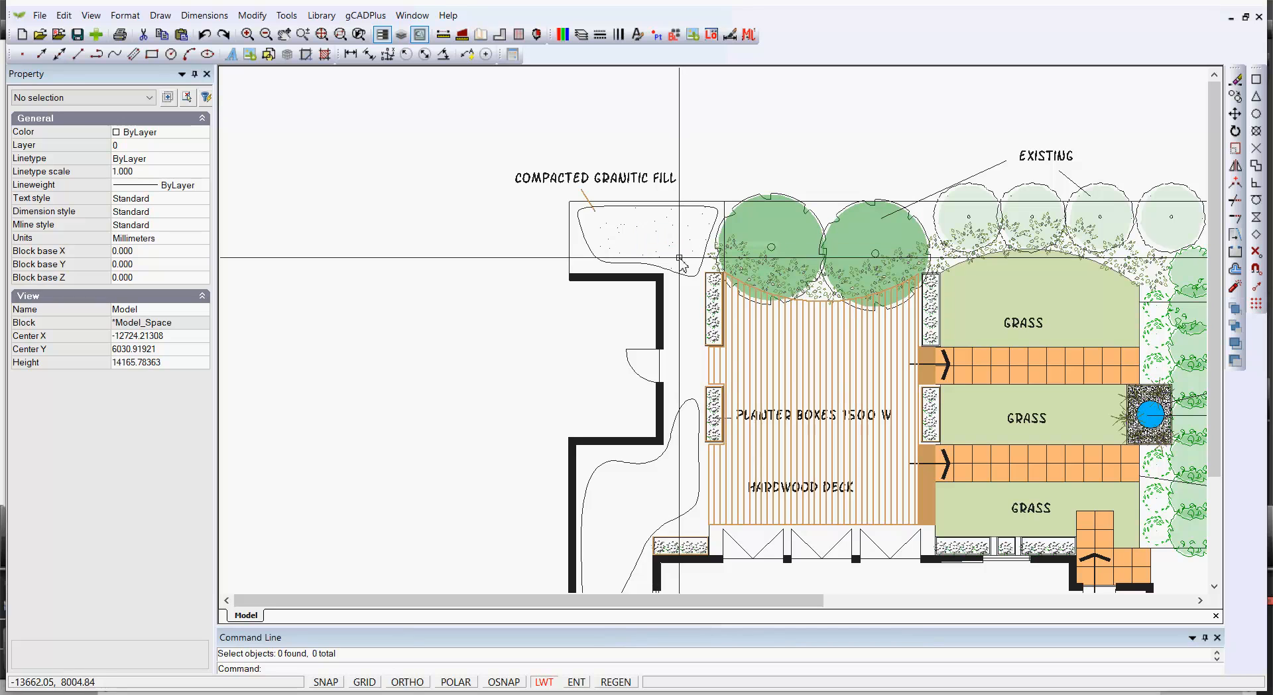
pyautogui.click(651, 229)
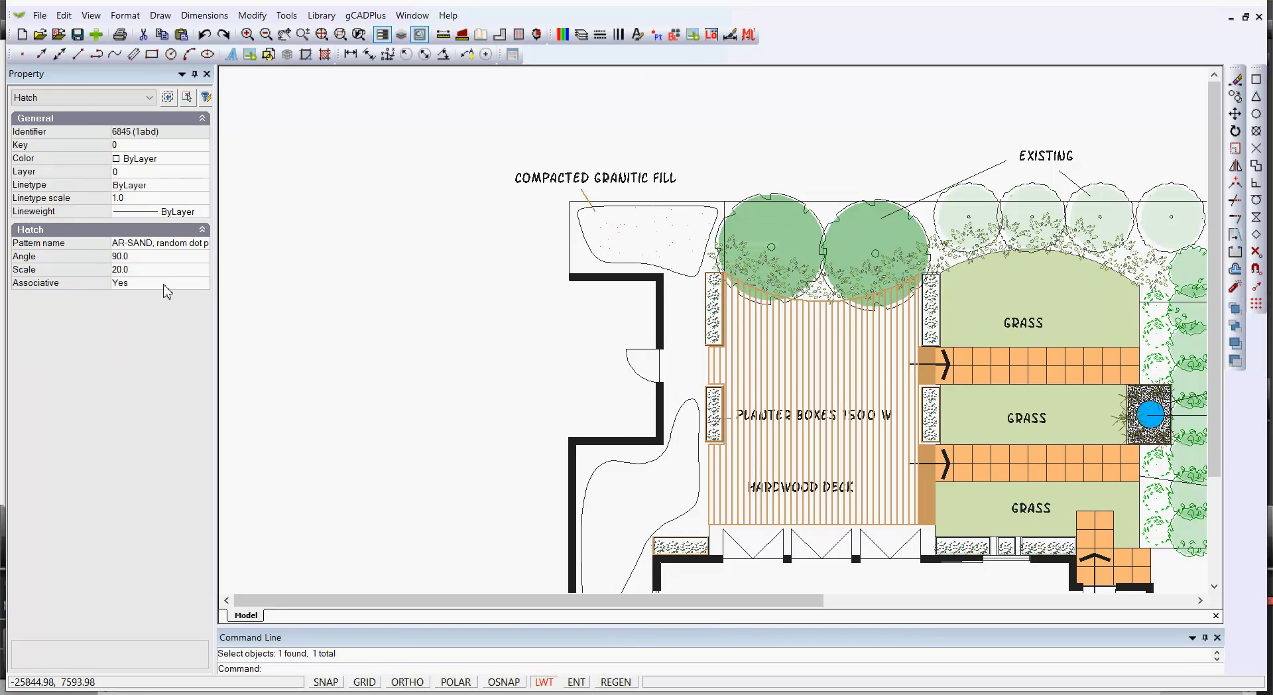
pyautogui.click(139, 270)
pyautogui.press('BackSpace')
pyautogui.write('2.0')
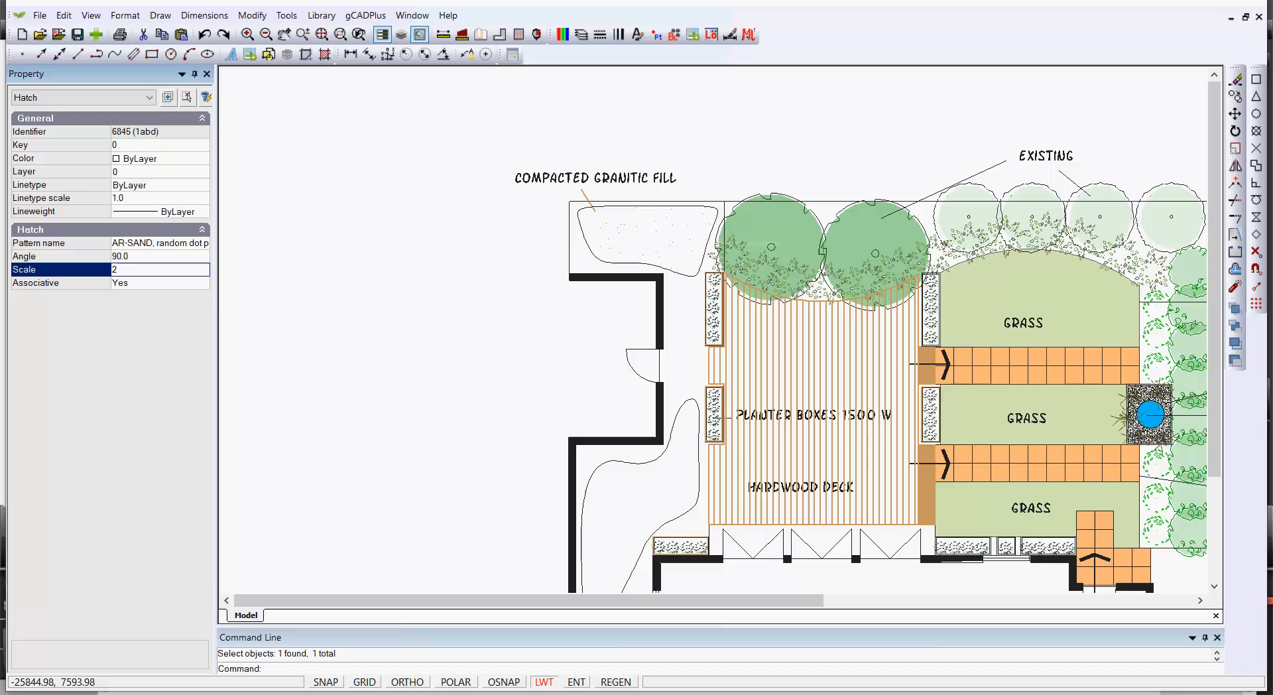
pyautogui.press('Return')
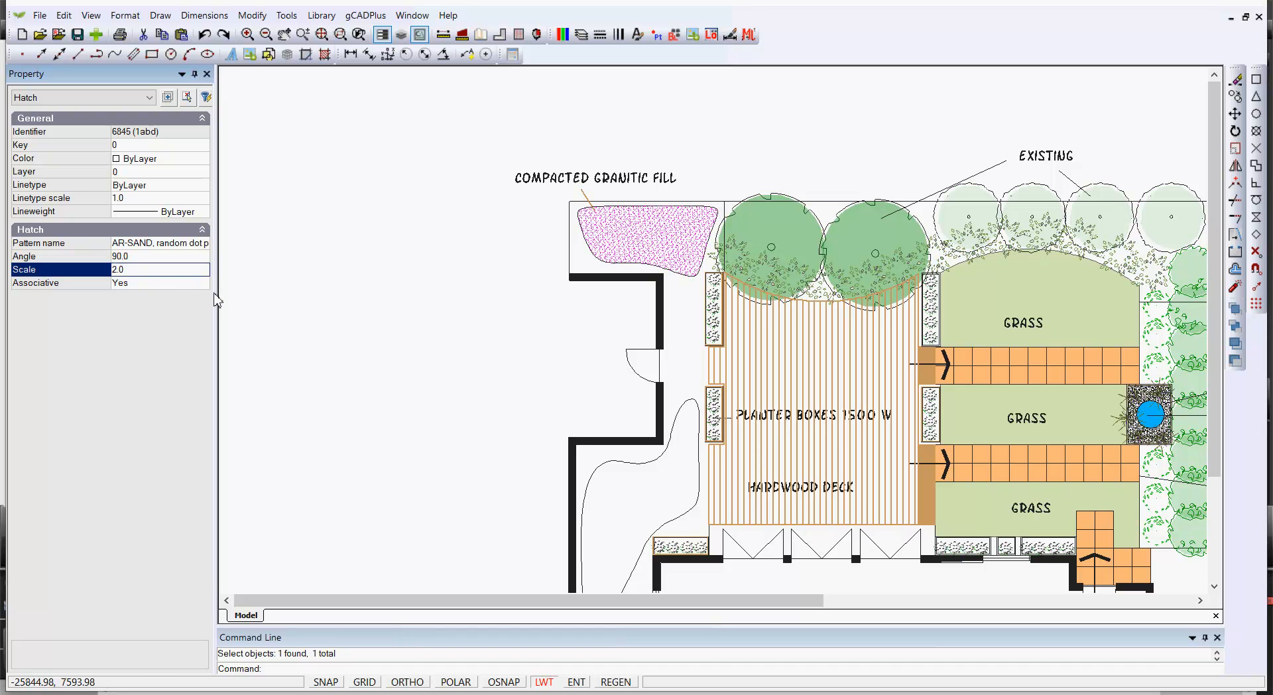
pyautogui.rightClick(232, 319)
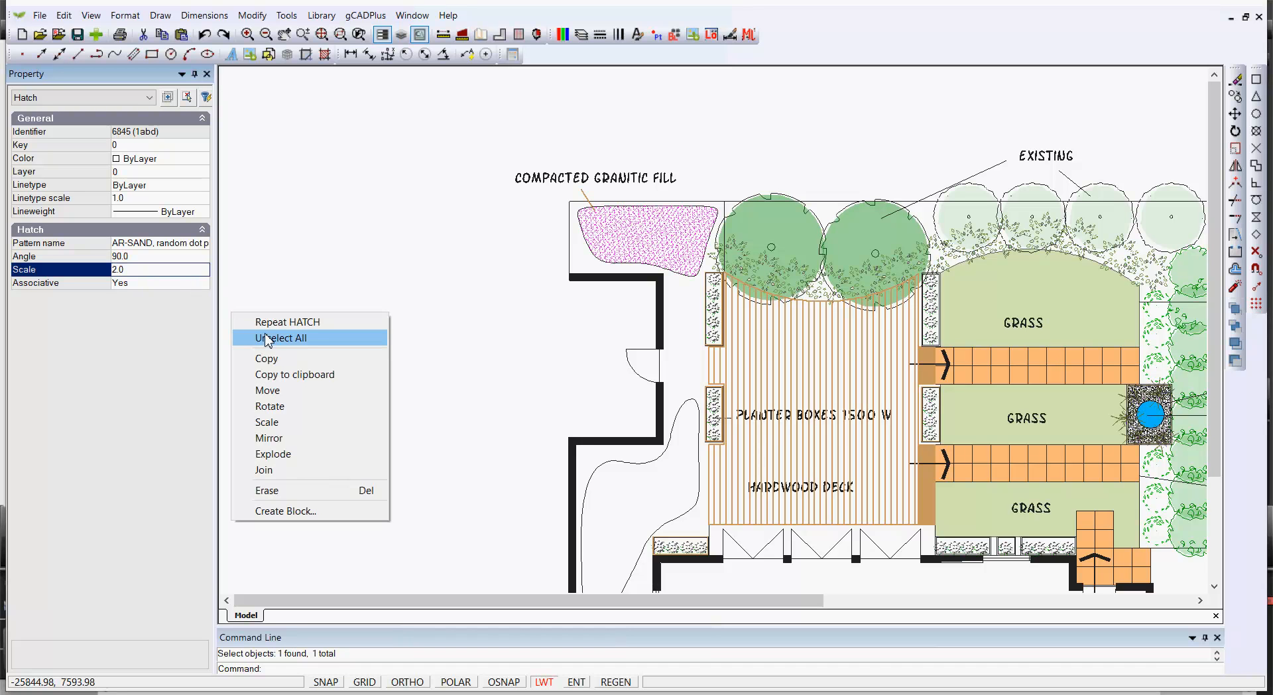
pyautogui.click(267, 338)
# Set the compacted granitic fill hatch's colour to true colour 254,244,222 and clear the selection
pyautogui.scroll(2, 699, 224)
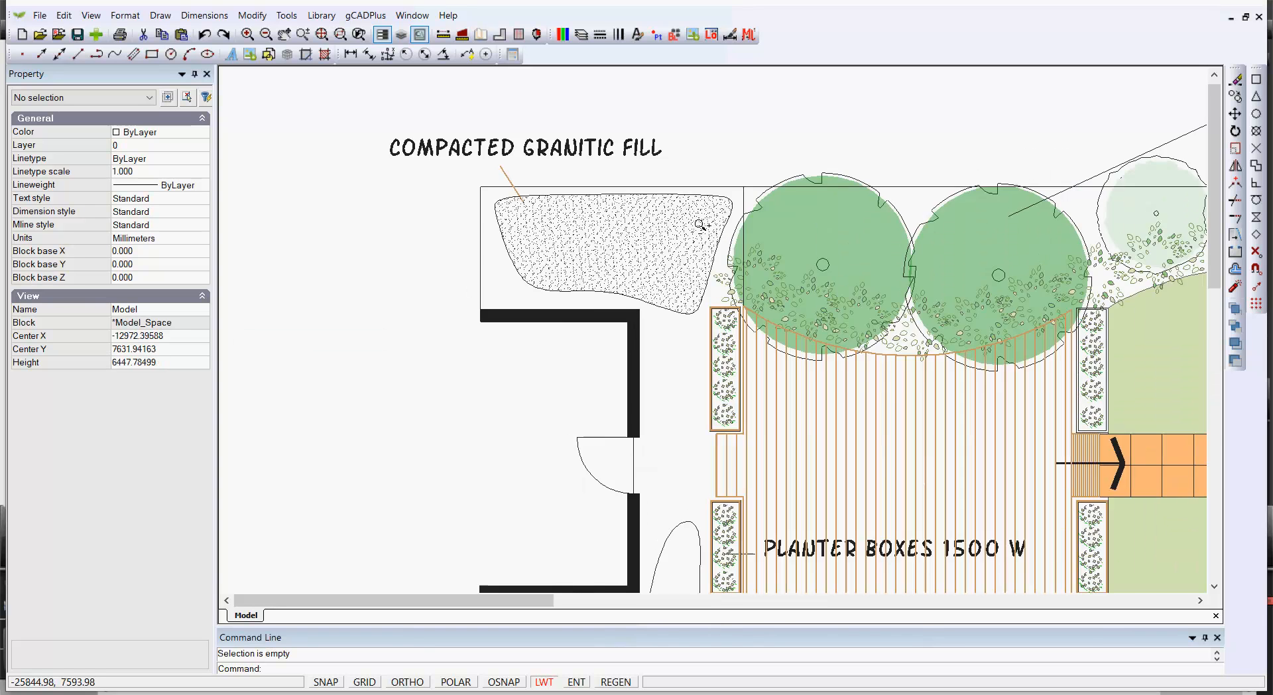
pyautogui.scroll(2, 700, 224)
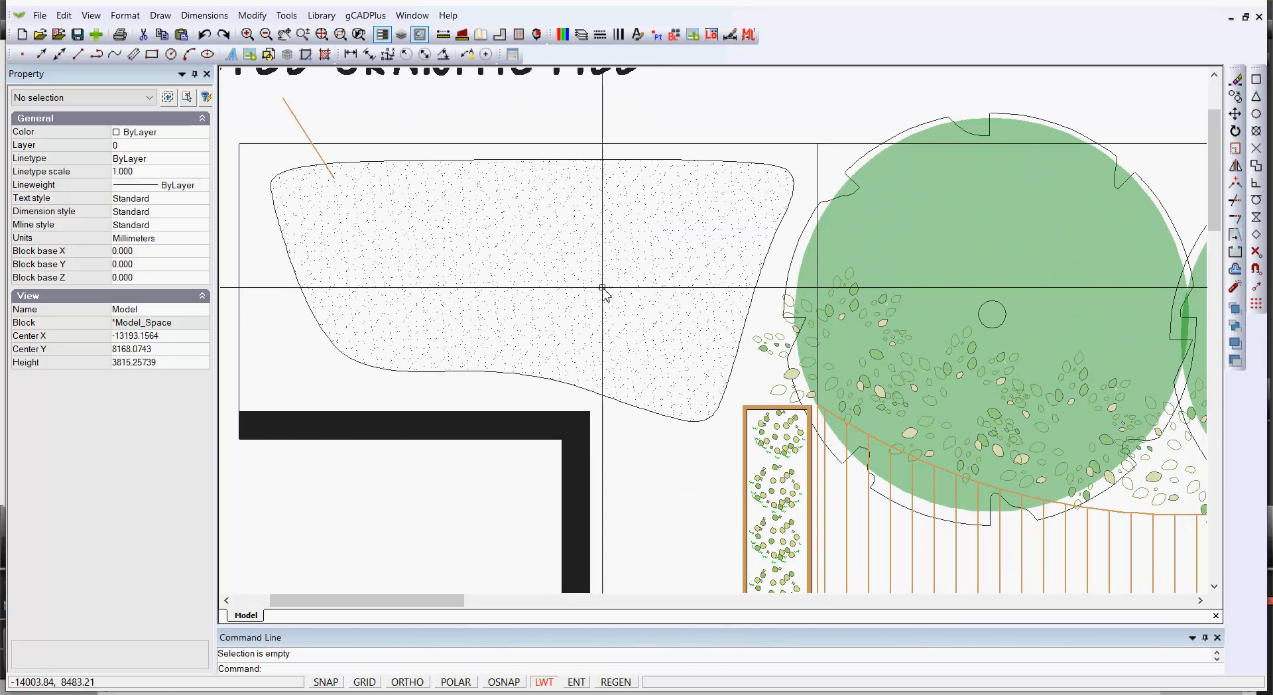
pyautogui.click(656, 321)
pyautogui.click(568, 258)
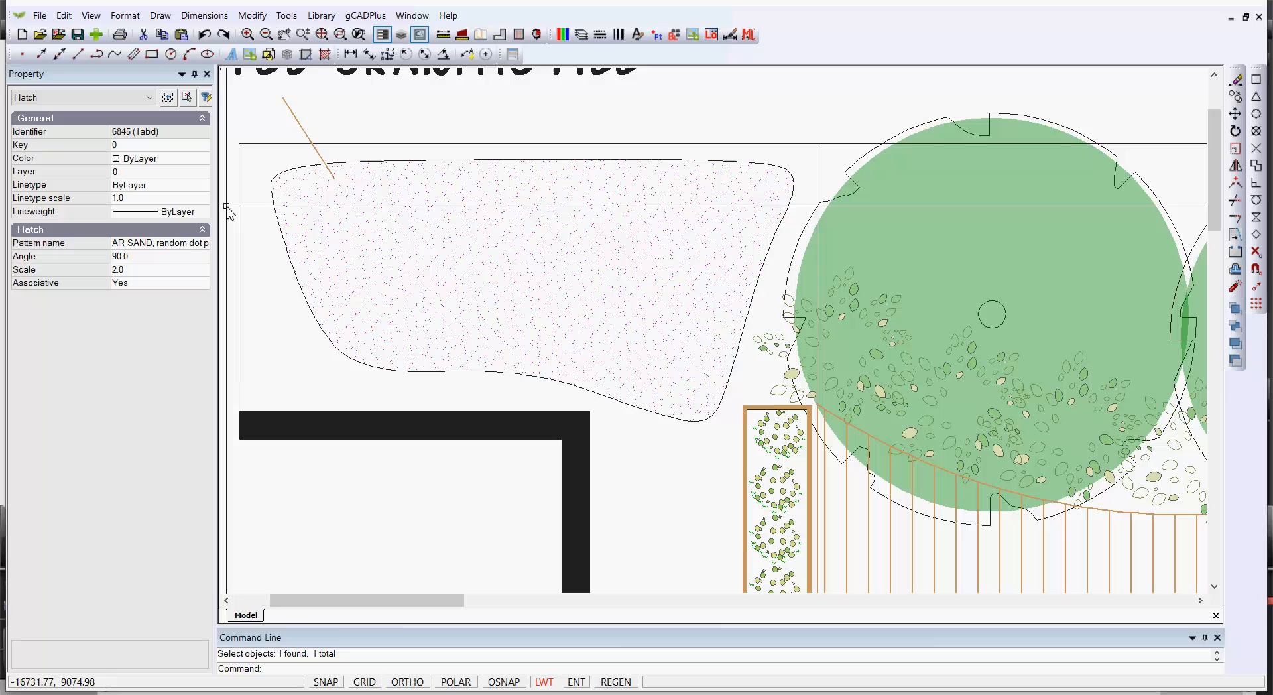
pyautogui.click(203, 160)
pyautogui.moveTo(205, 392); pyautogui.dragTo(206, 497)
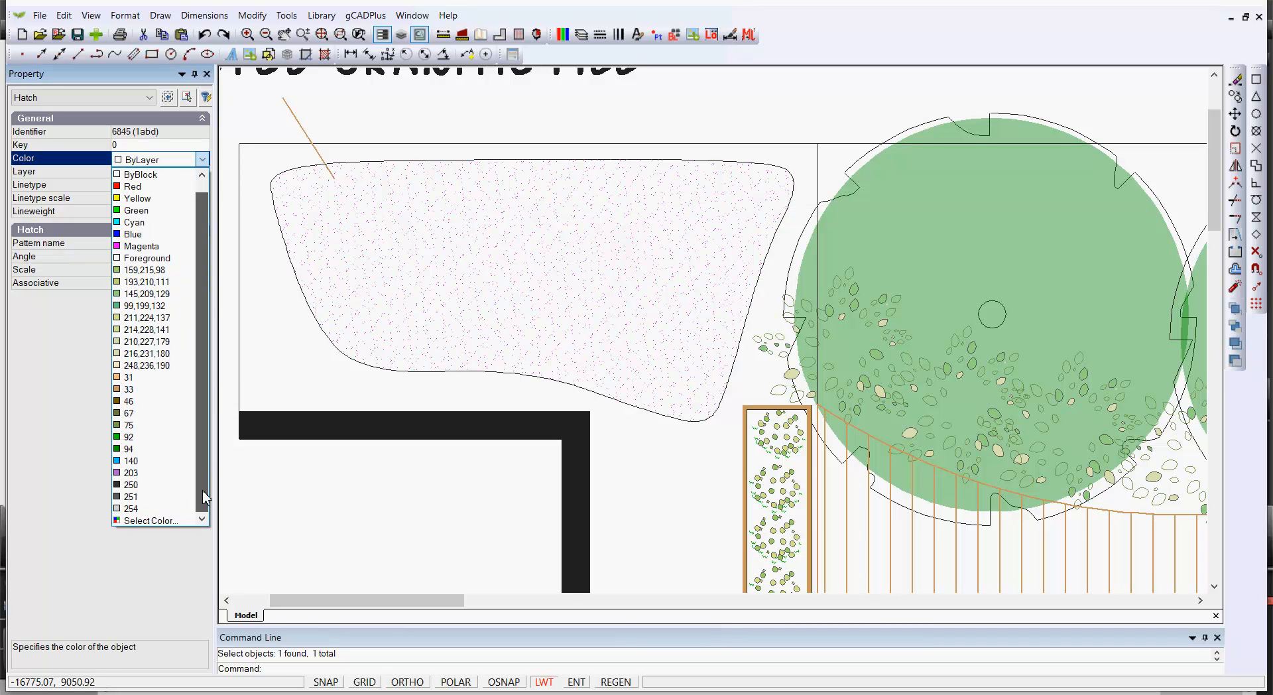
pyautogui.click(185, 520)
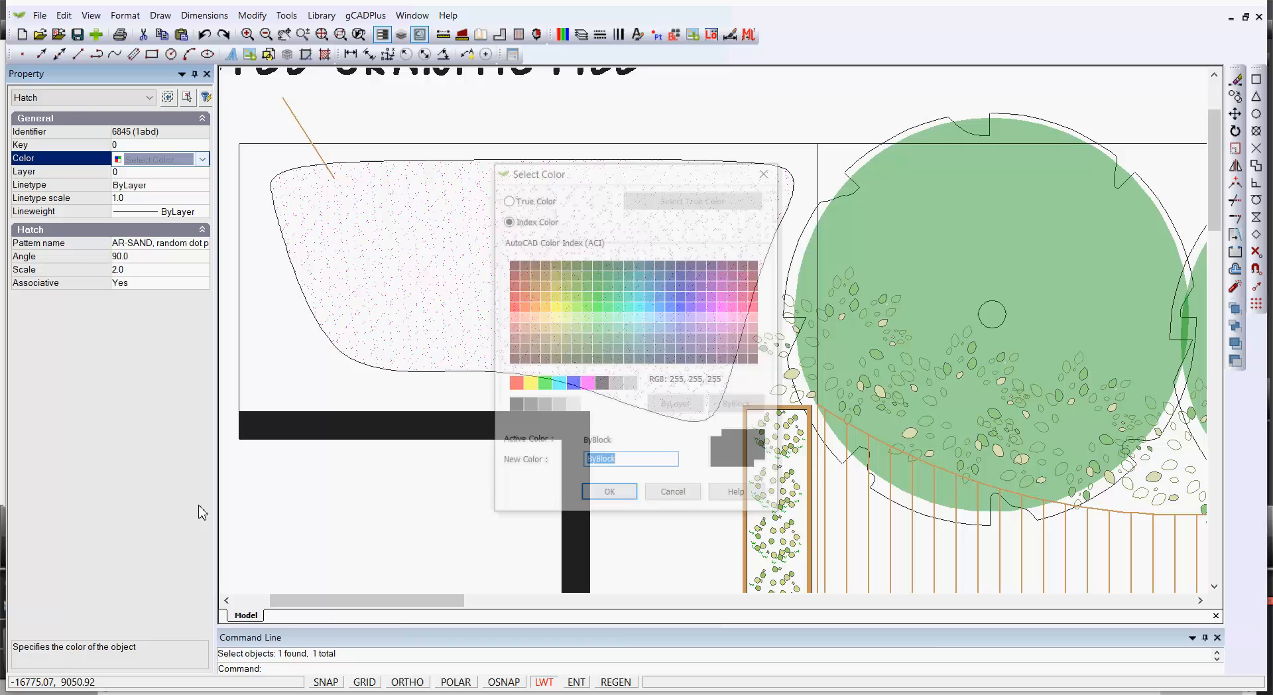
pyautogui.click(509, 199)
pyautogui.click(656, 199)
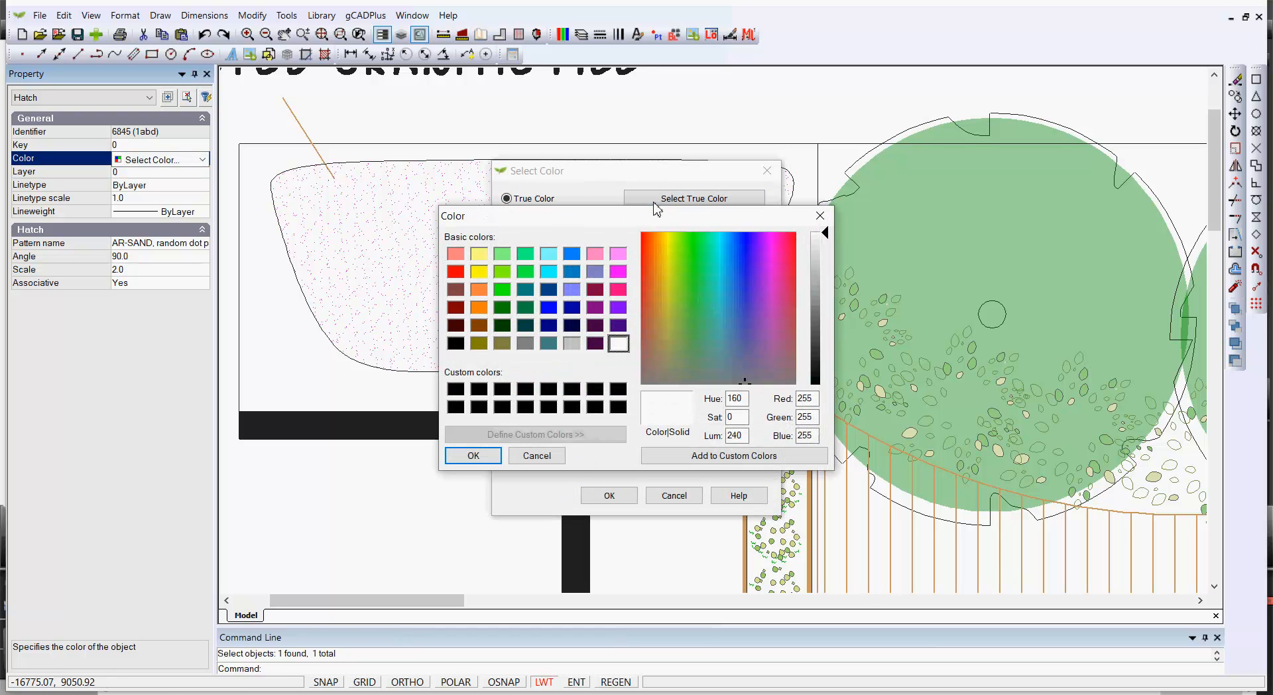
pyautogui.click(665, 258)
pyautogui.click(819, 260)
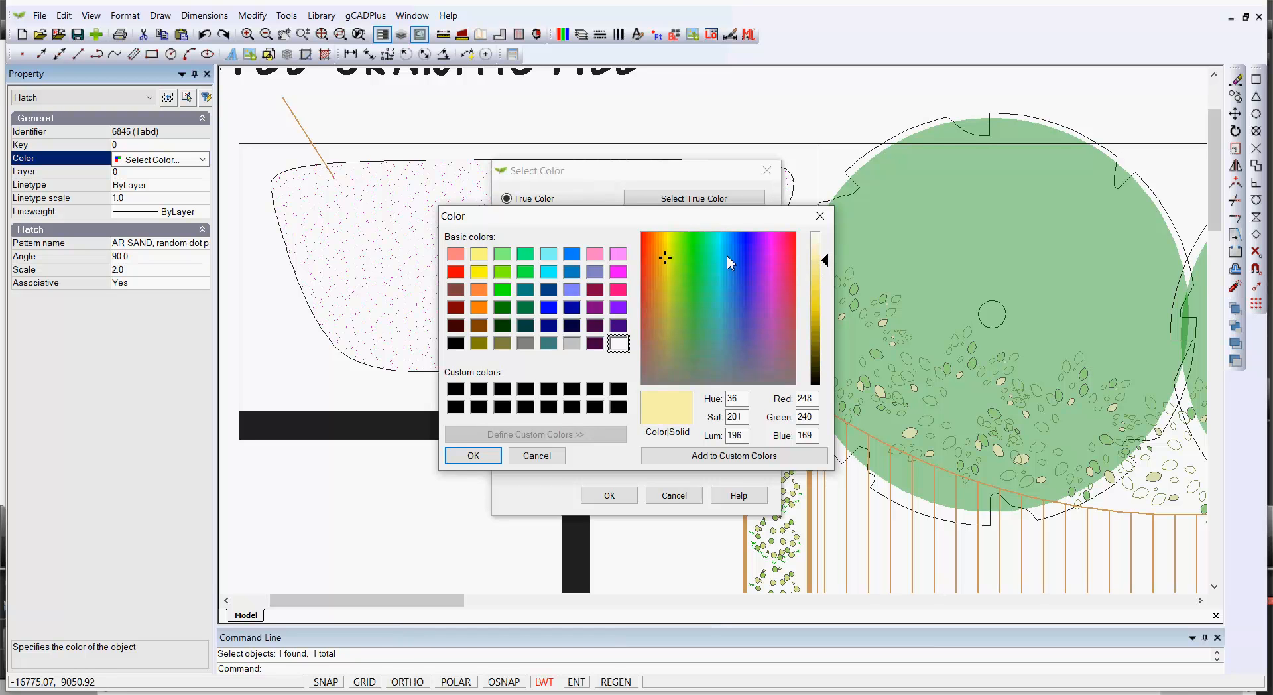
pyautogui.click(662, 245)
pyautogui.click(819, 250)
pyautogui.click(660, 240)
pyautogui.click(815, 244)
pyautogui.click(470, 455)
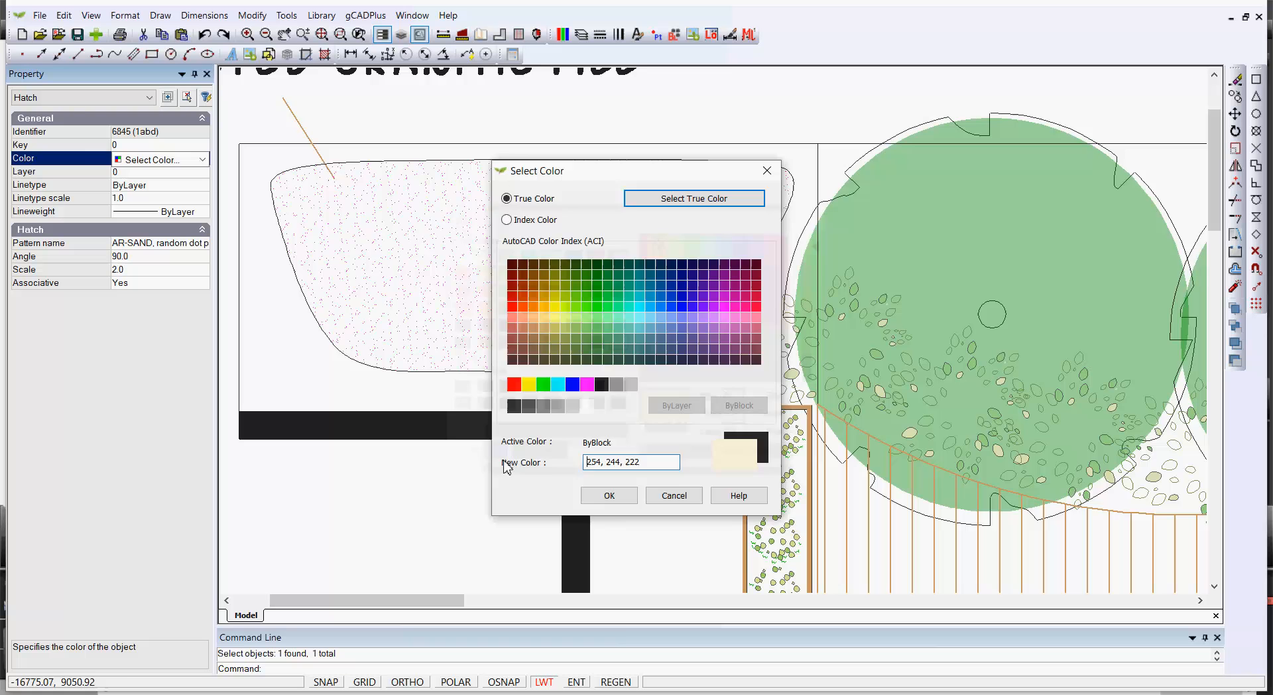
pyautogui.click(608, 494)
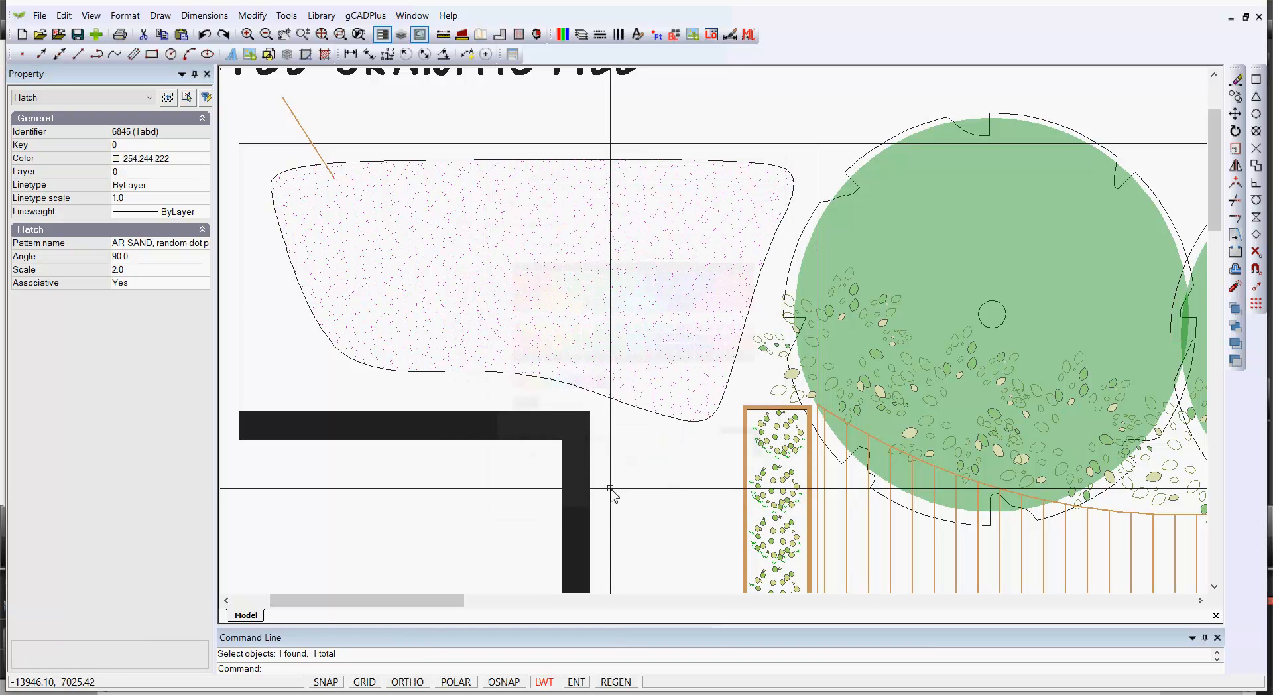
pyautogui.rightClick(600, 304)
pyautogui.click(630, 326)
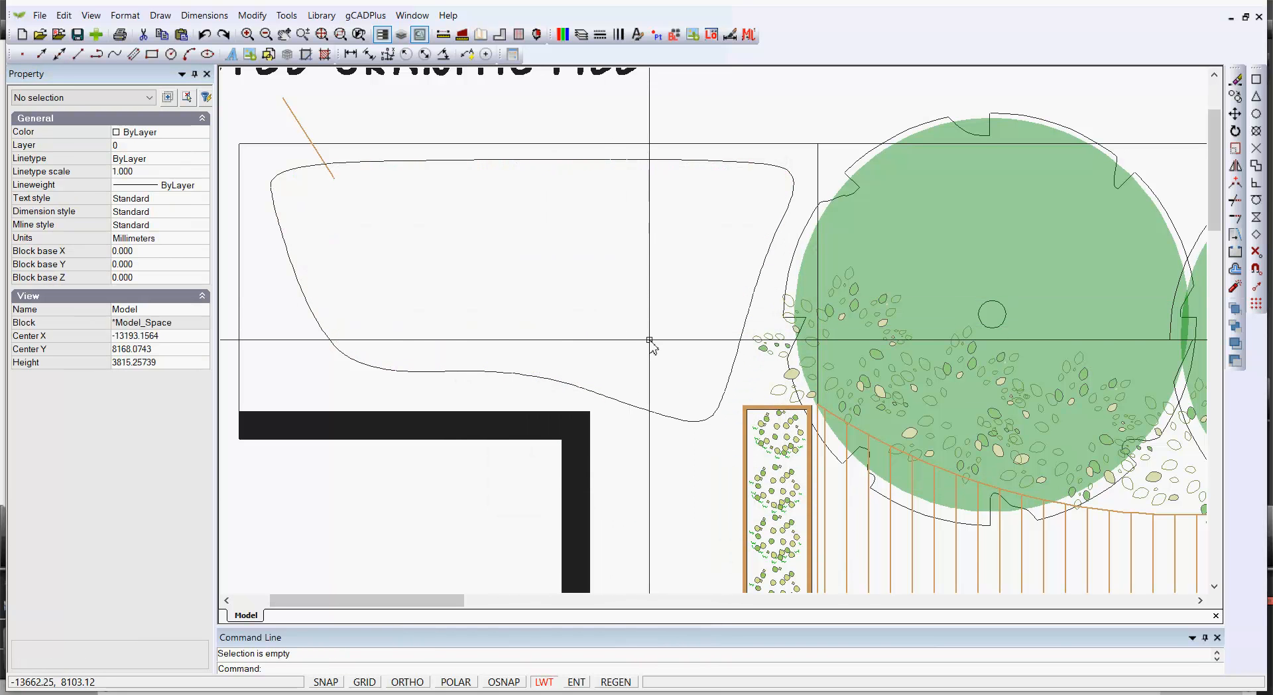
# Change the granitic fill hatch's scale to 1 and clear the selection
pyautogui.scroll(-6, 649, 341)
pyautogui.scroll(2, 651, 335)
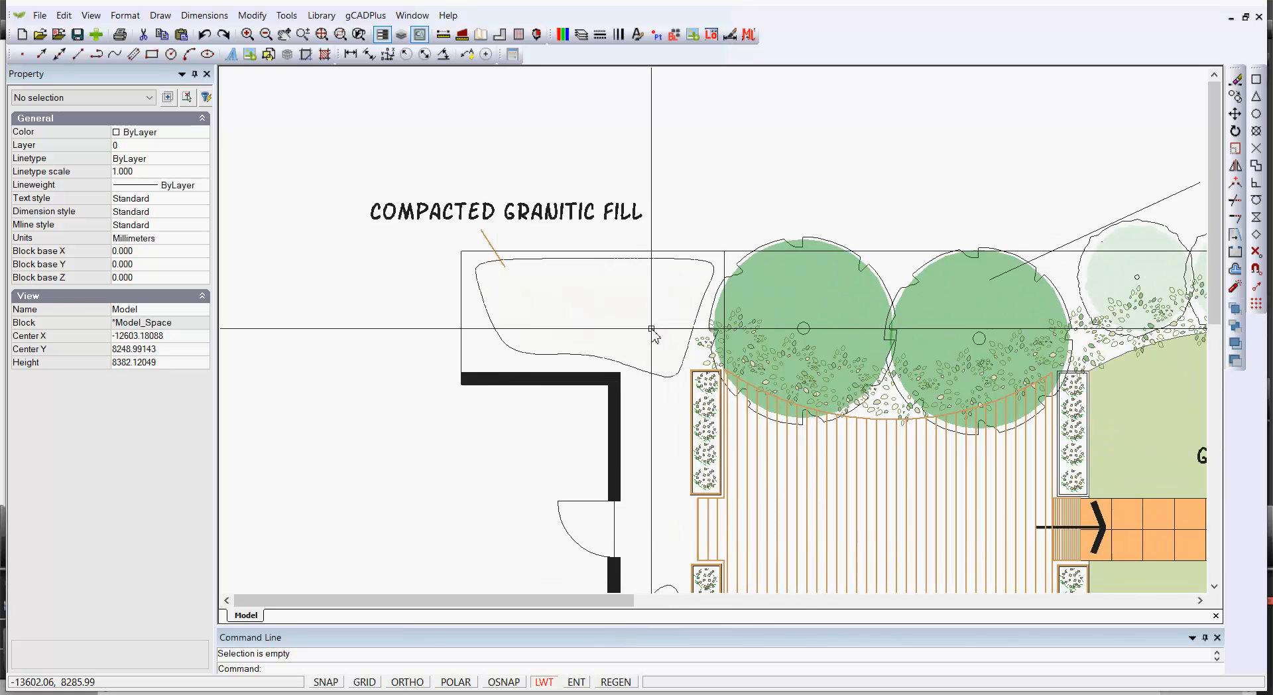
pyautogui.scroll(-1, 653, 329)
pyautogui.scroll(-3, 652, 331)
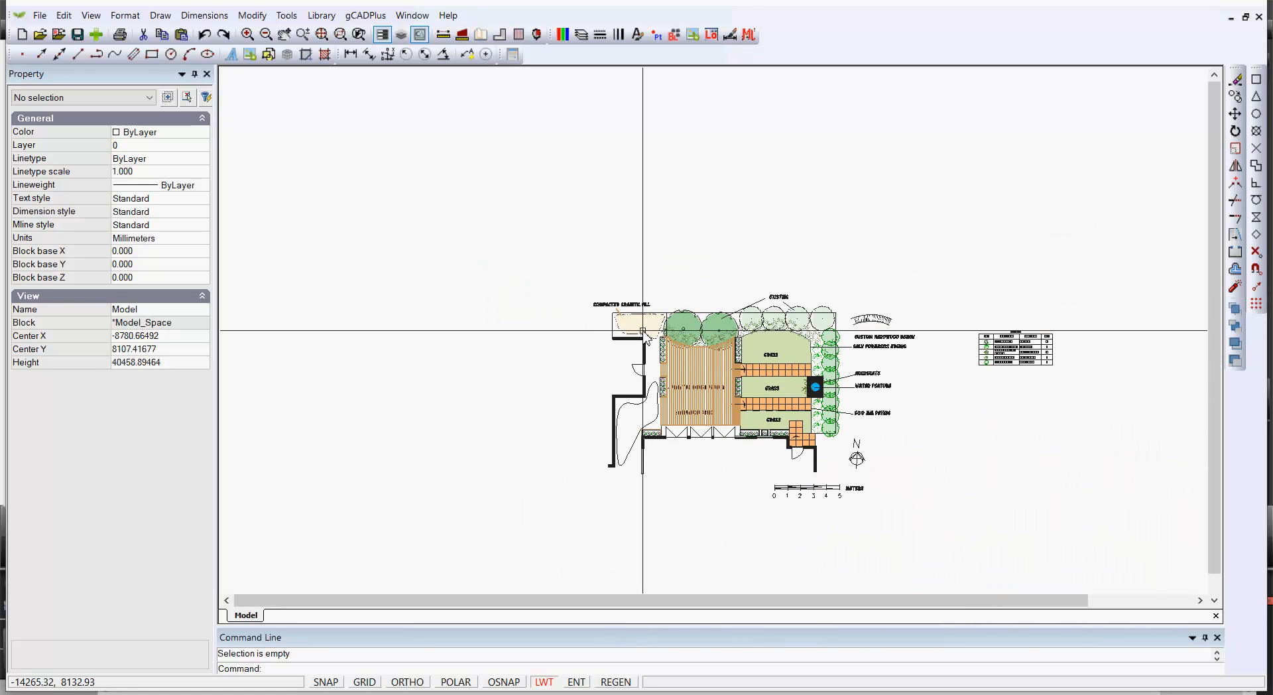
pyautogui.scroll(1, 643, 329)
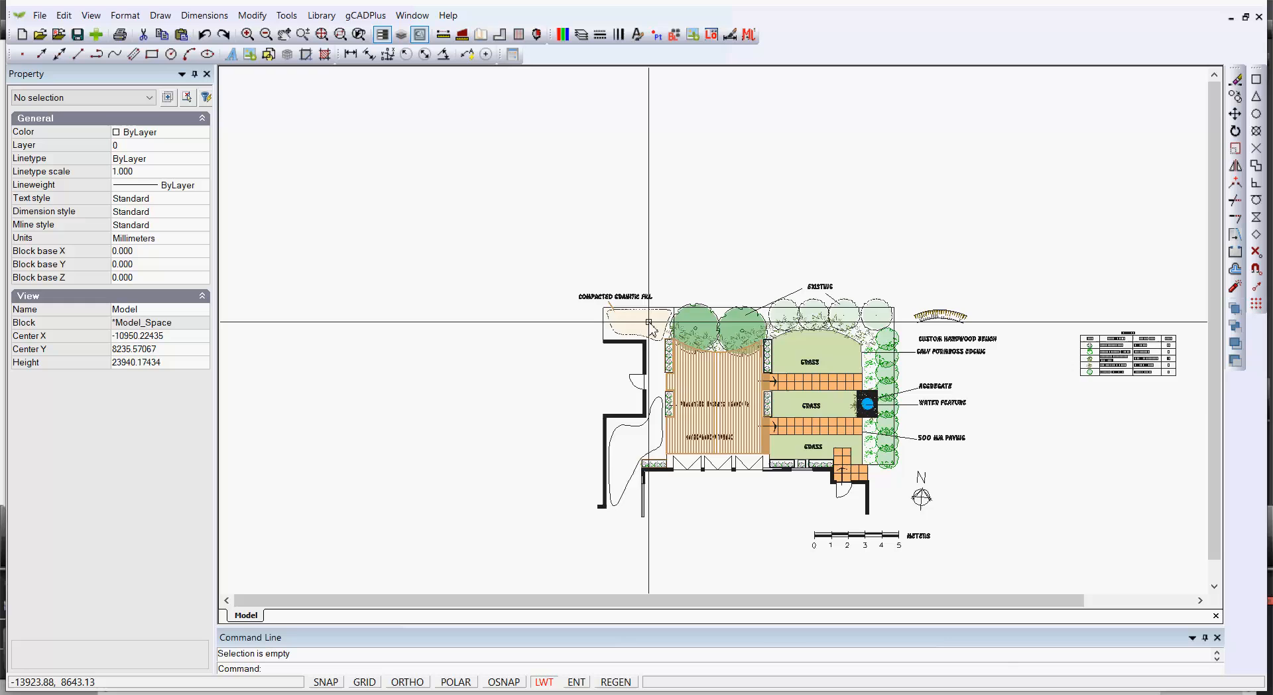
pyautogui.scroll(4, 643, 328)
pyautogui.scroll(1, 649, 323)
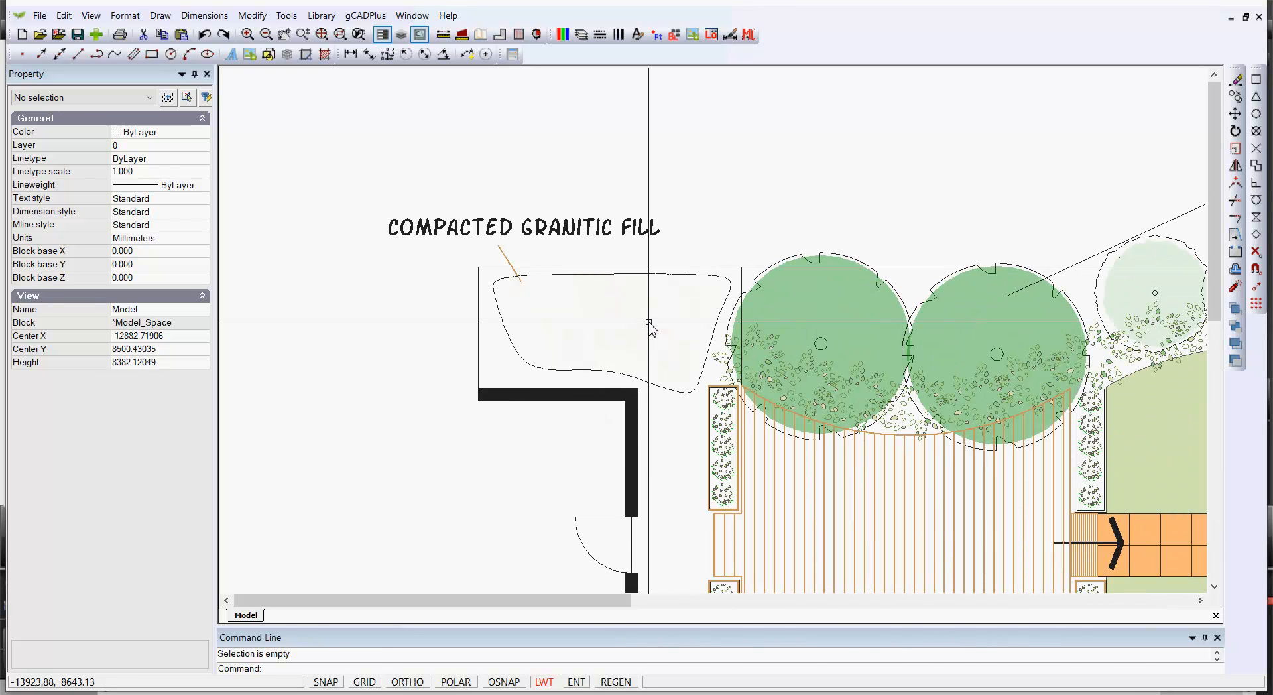
pyautogui.click(647, 325)
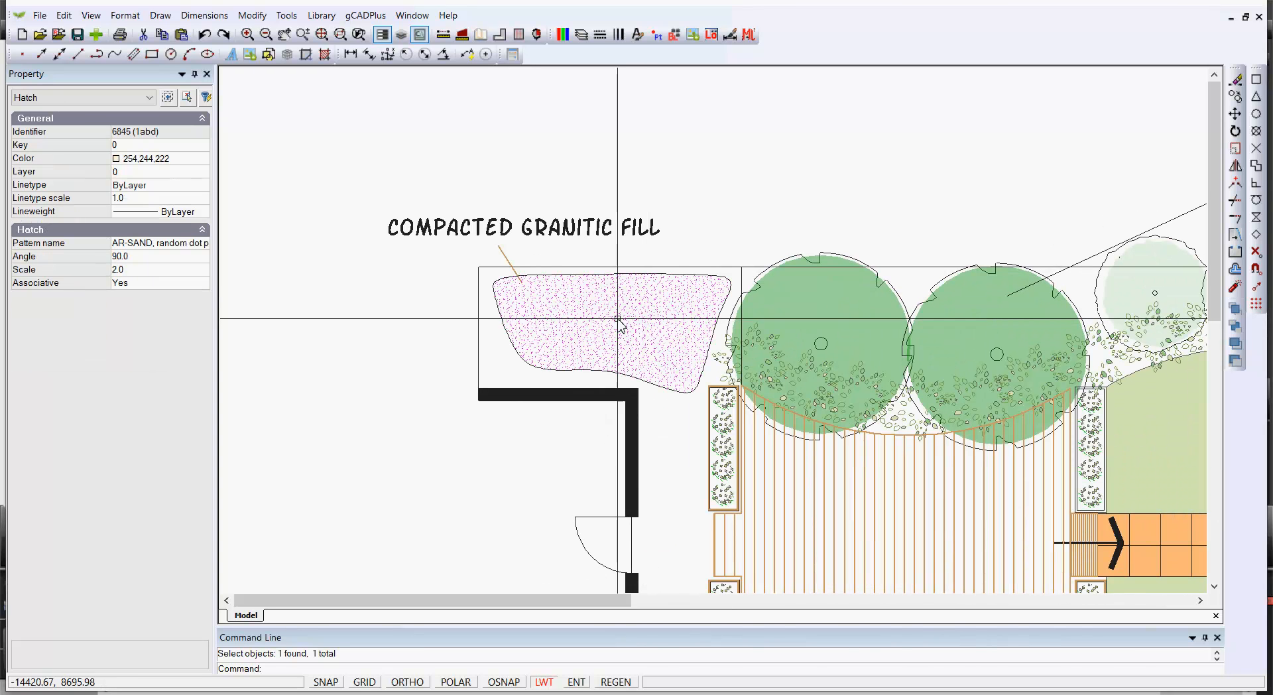
pyautogui.click(173, 267)
pyautogui.write('1')
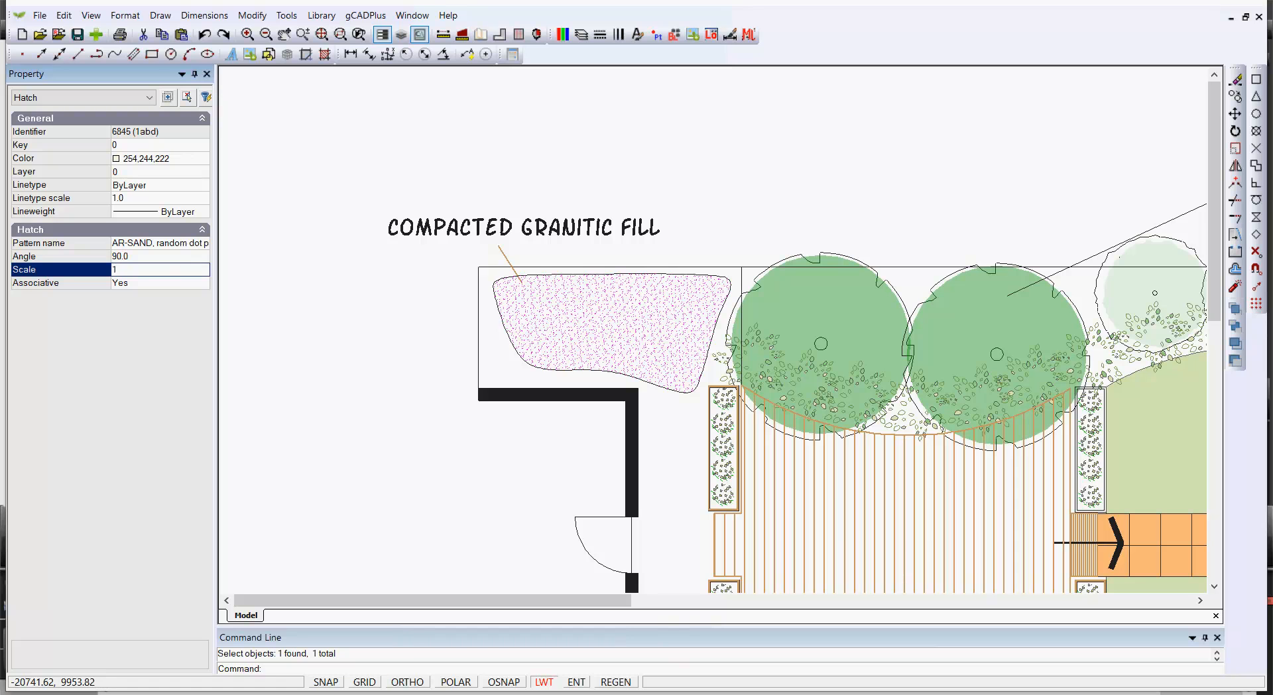
pyautogui.press('Return')
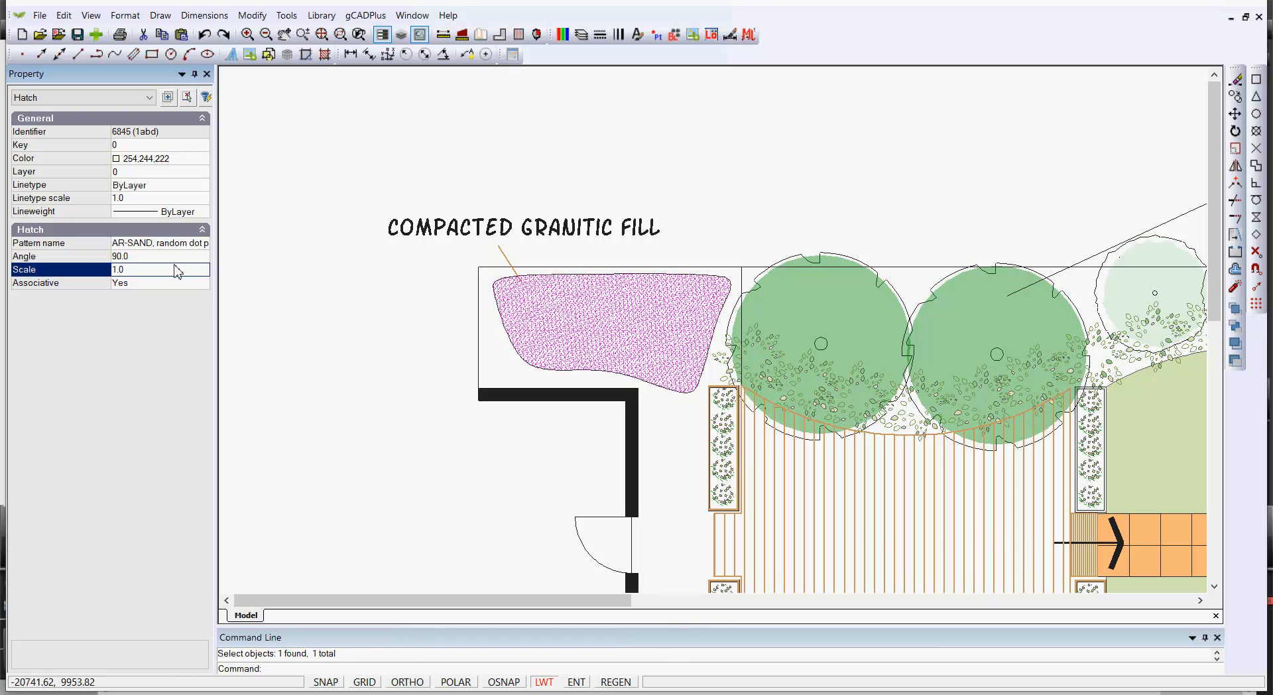
pyautogui.rightClick(320, 310)
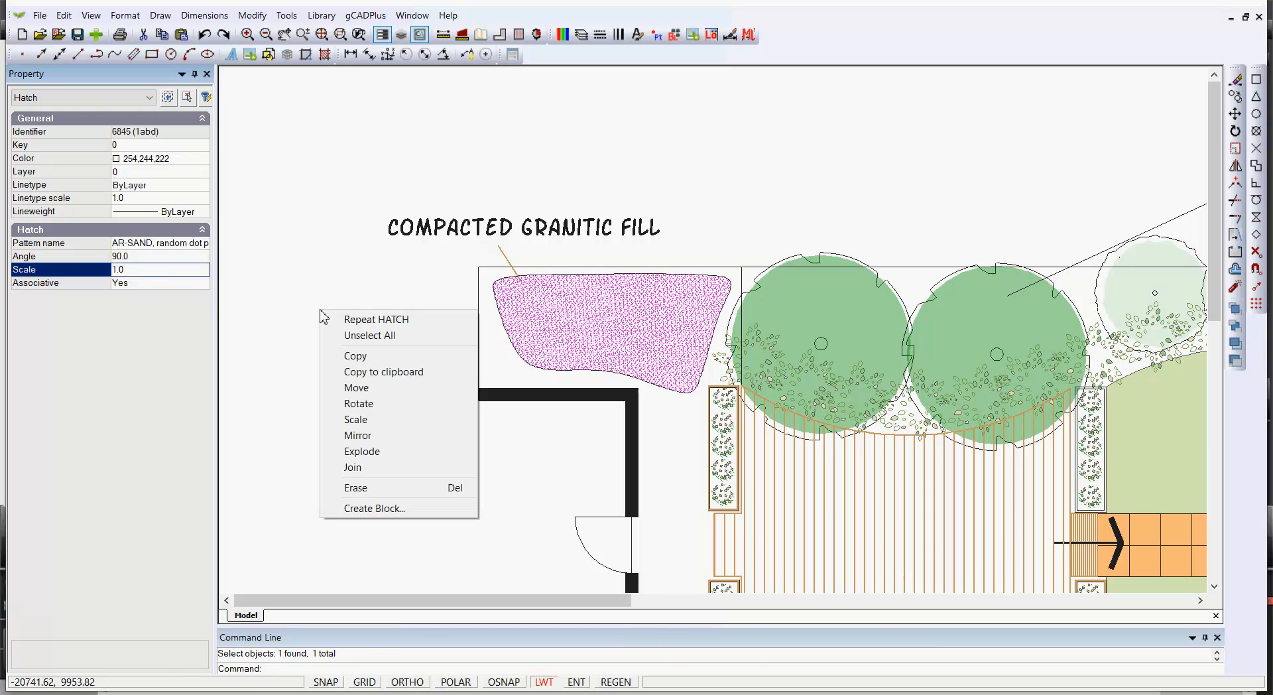
pyautogui.click(371, 335)
# Give the curved path outline beside the deck colour 254,244,222 and turn on its fill
pyautogui.scroll(-3, 467, 429)
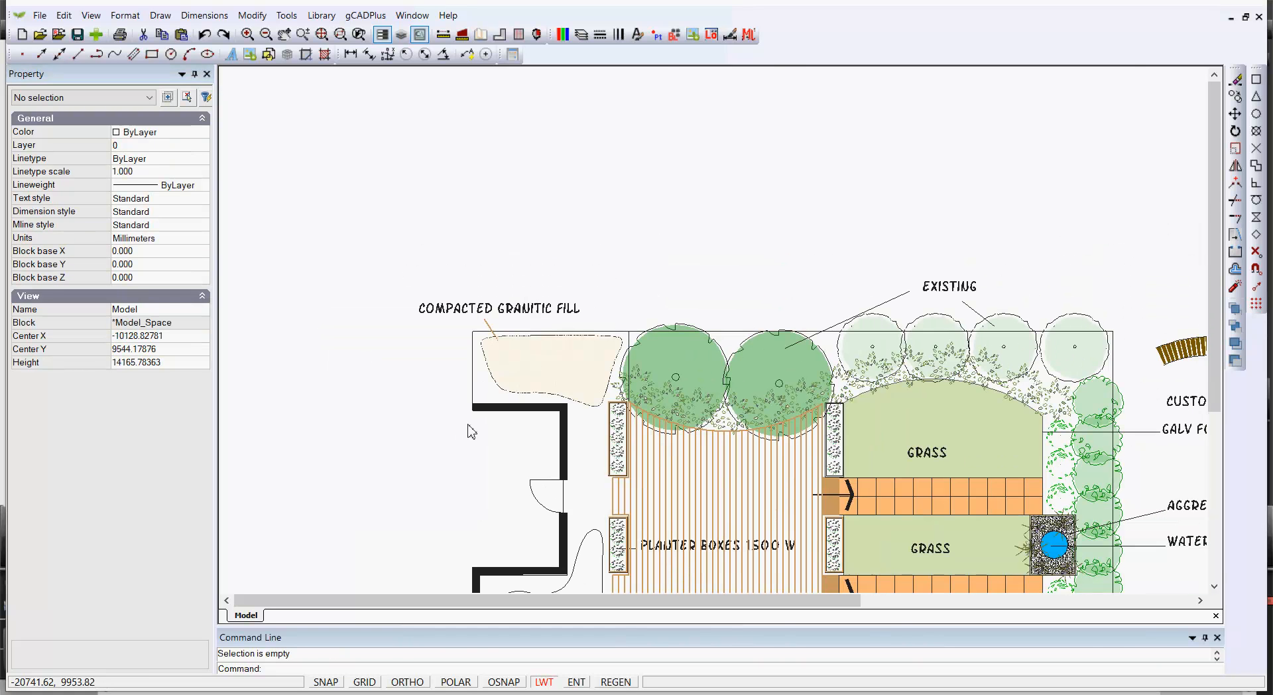
pyautogui.moveTo(582, 442); pyautogui.dragTo(603, 186, button='middle')
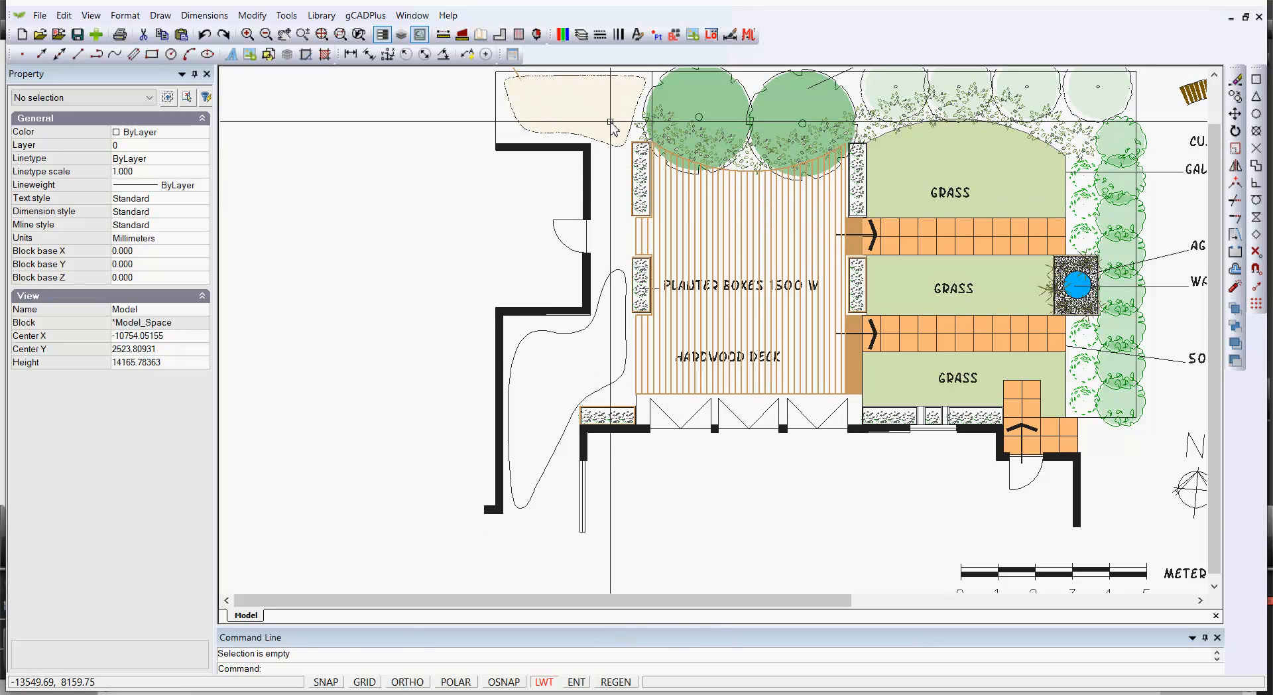
pyautogui.click(603, 122)
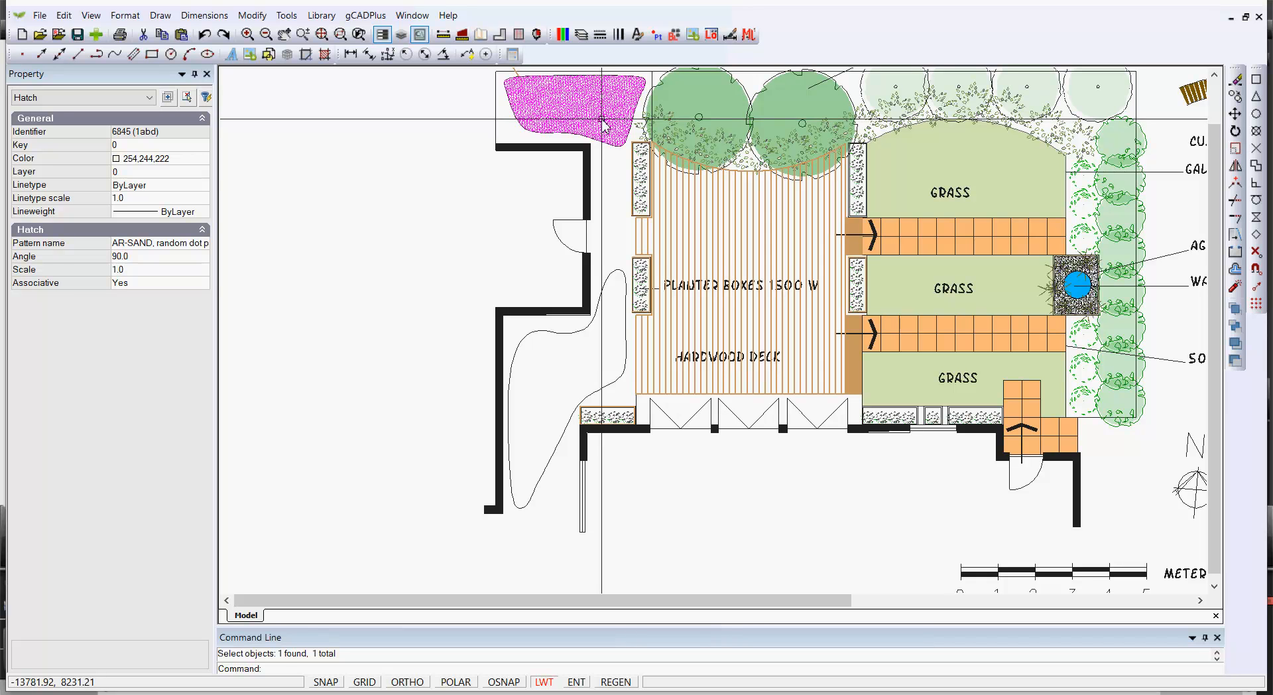
pyautogui.press('Escape')
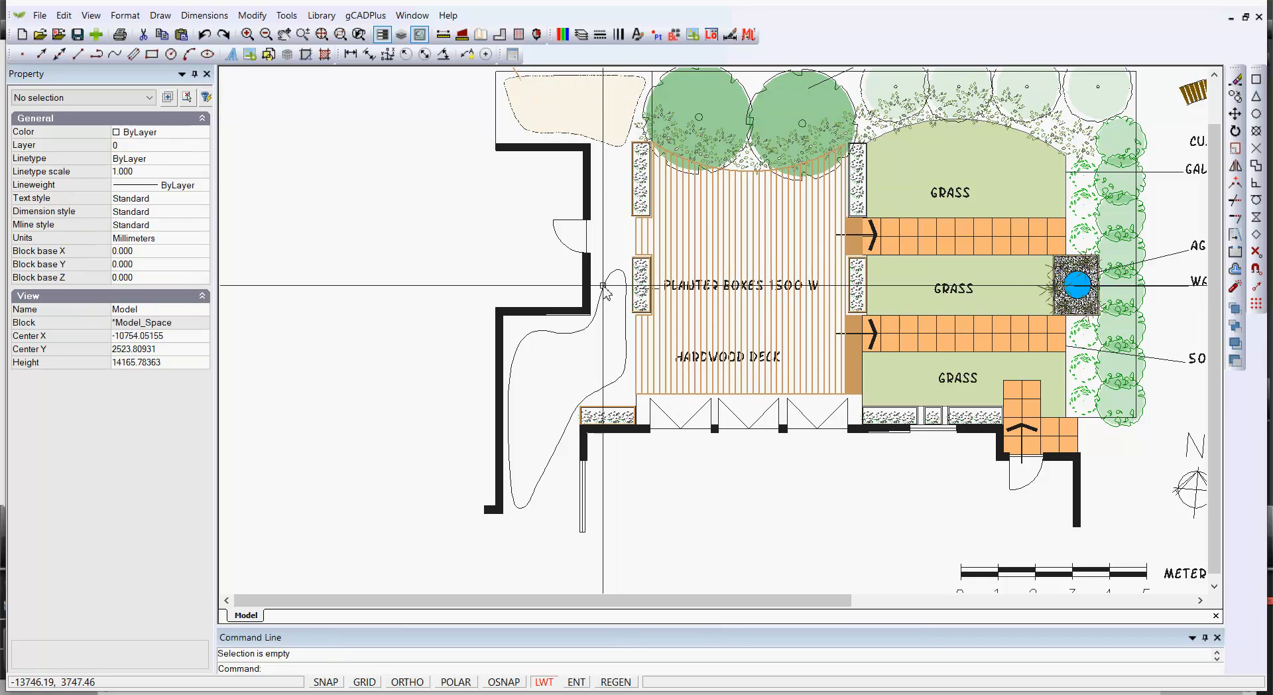
pyautogui.click(602, 285)
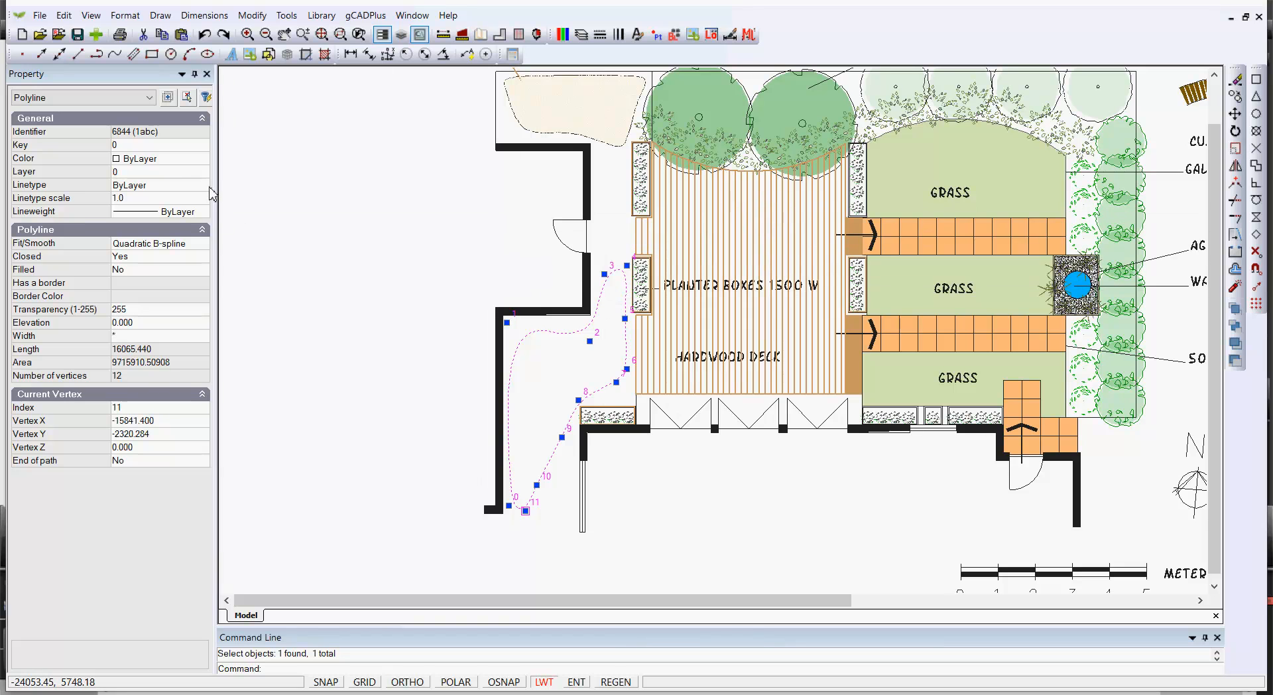
pyautogui.click(198, 159)
pyautogui.click(202, 159)
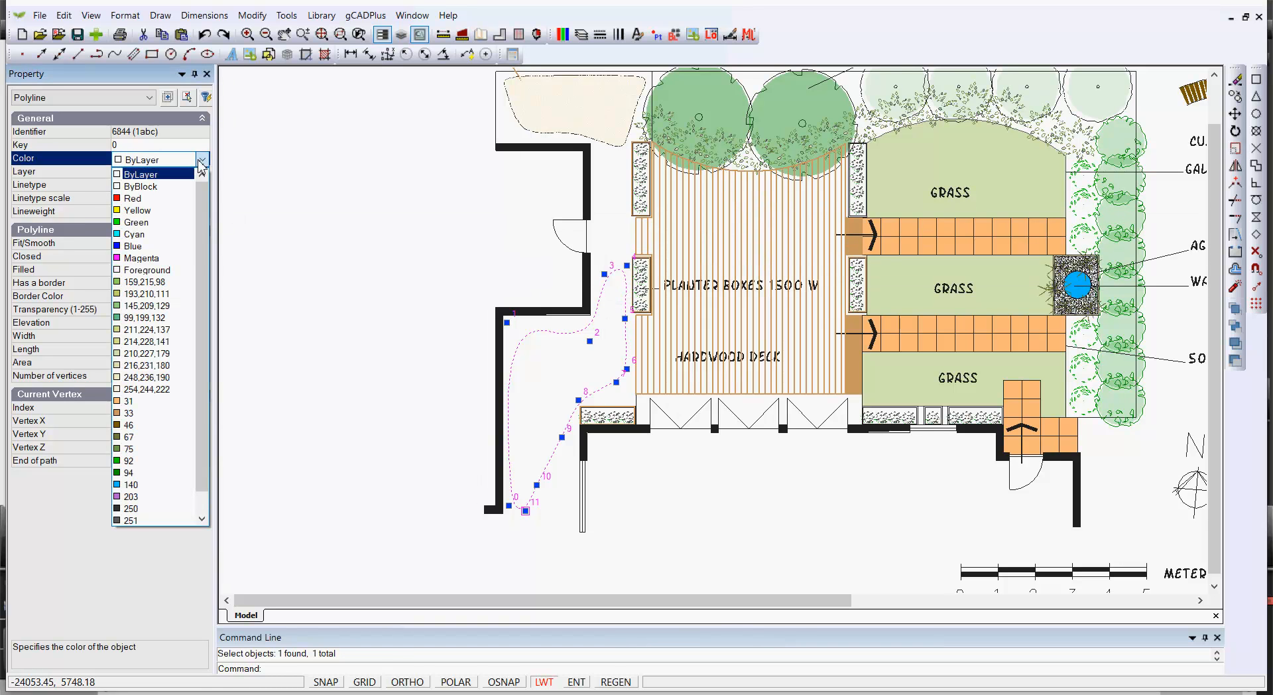
pyautogui.click(145, 389)
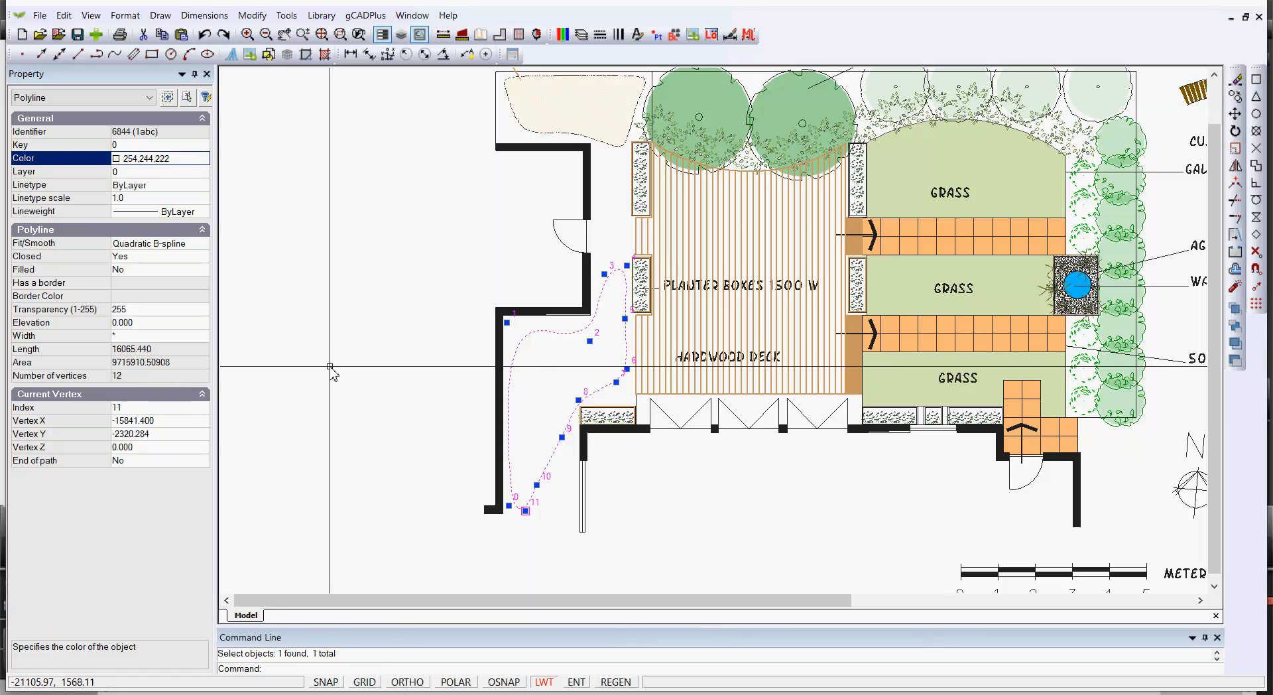
pyautogui.doubleClick(145, 270)
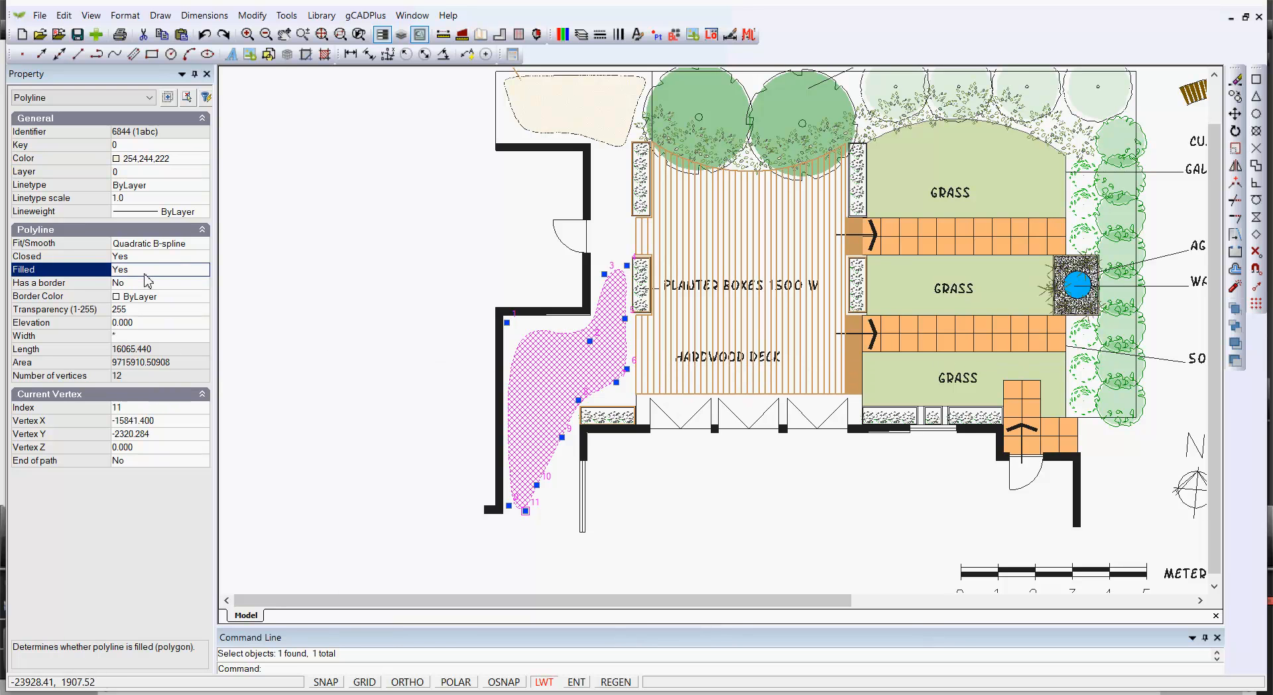
pyautogui.press('Escape')
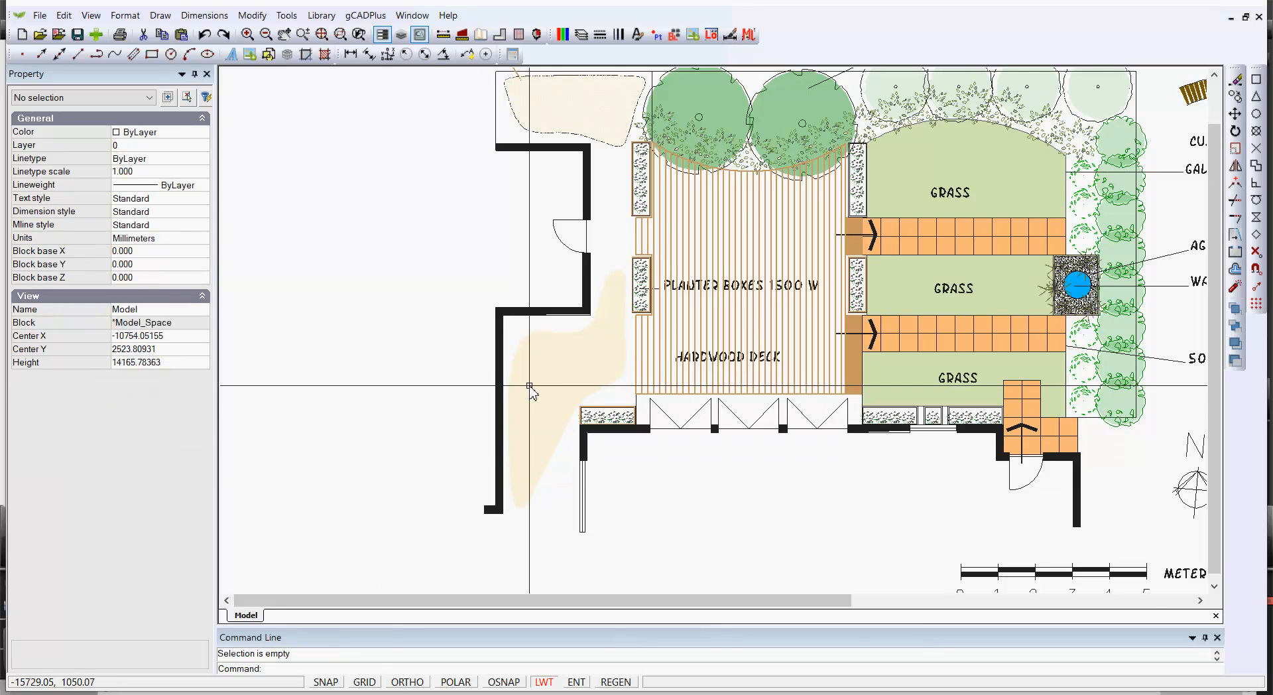
# Copy the COMPACTED GRANITIC FILL label to a spot beside the filled path area
pyautogui.scroll(-2, 543, 383)
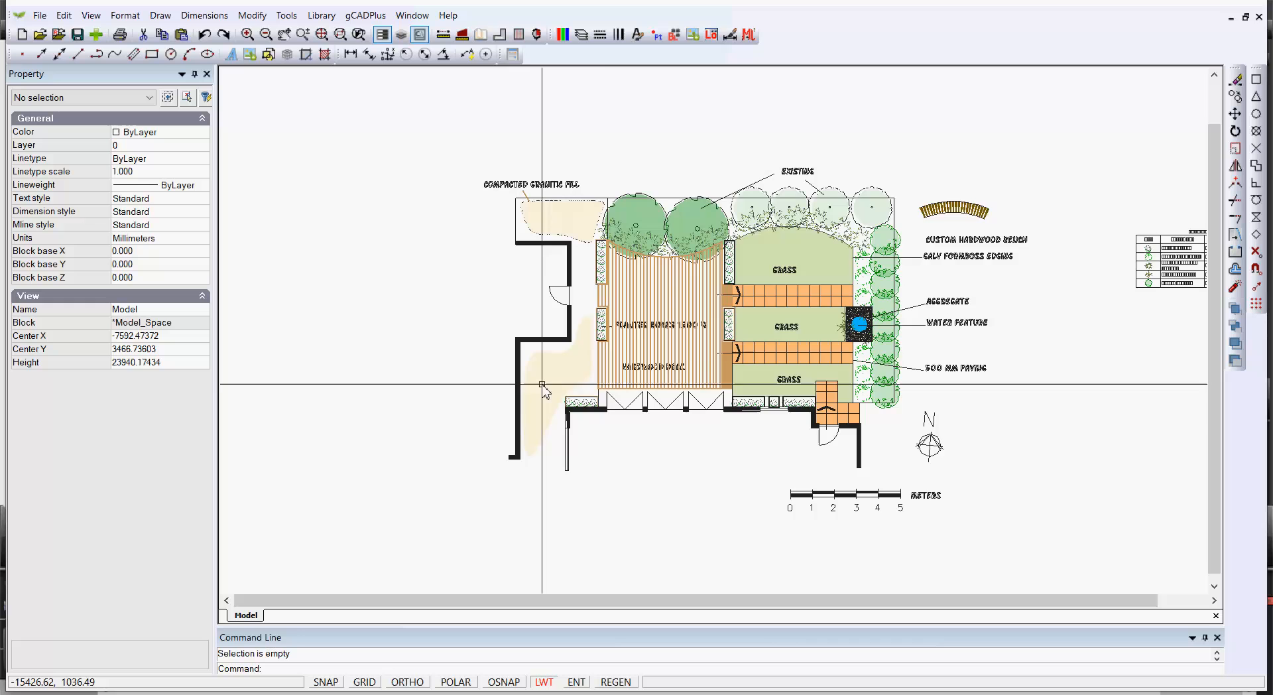
pyautogui.scroll(3, 541, 383)
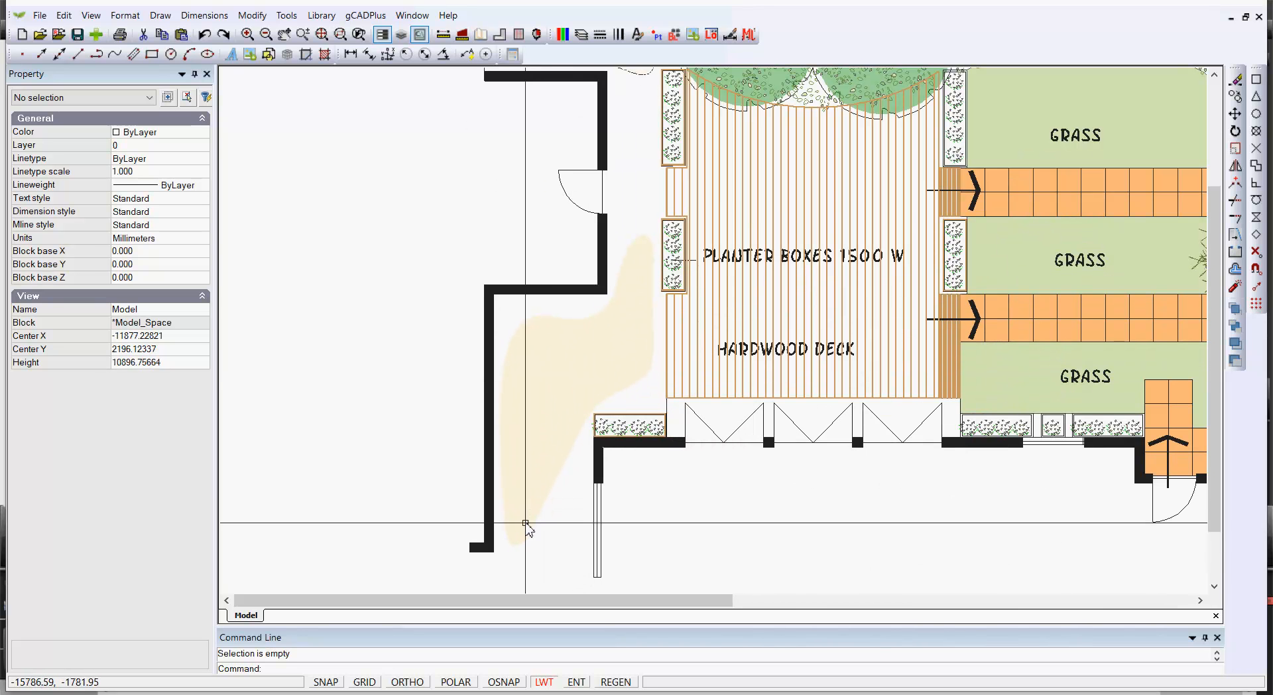
pyautogui.scroll(-2, 549, 421)
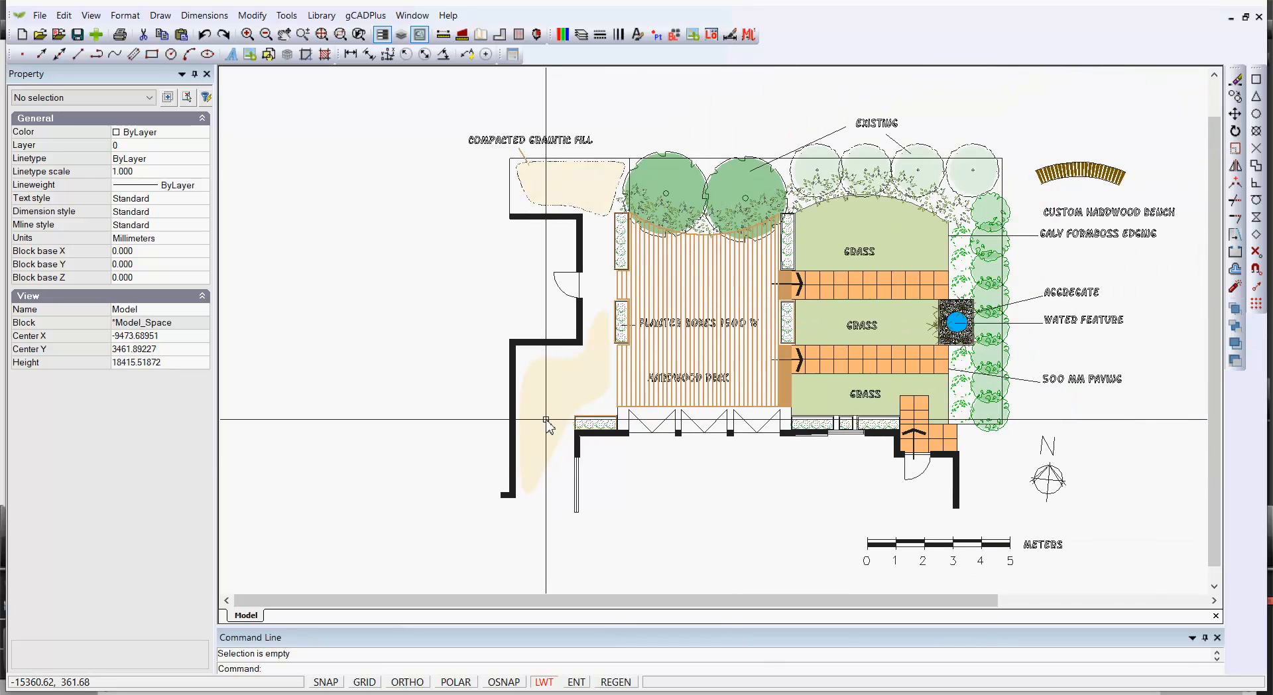
pyautogui.click(559, 147)
pyautogui.rightClick(559, 141)
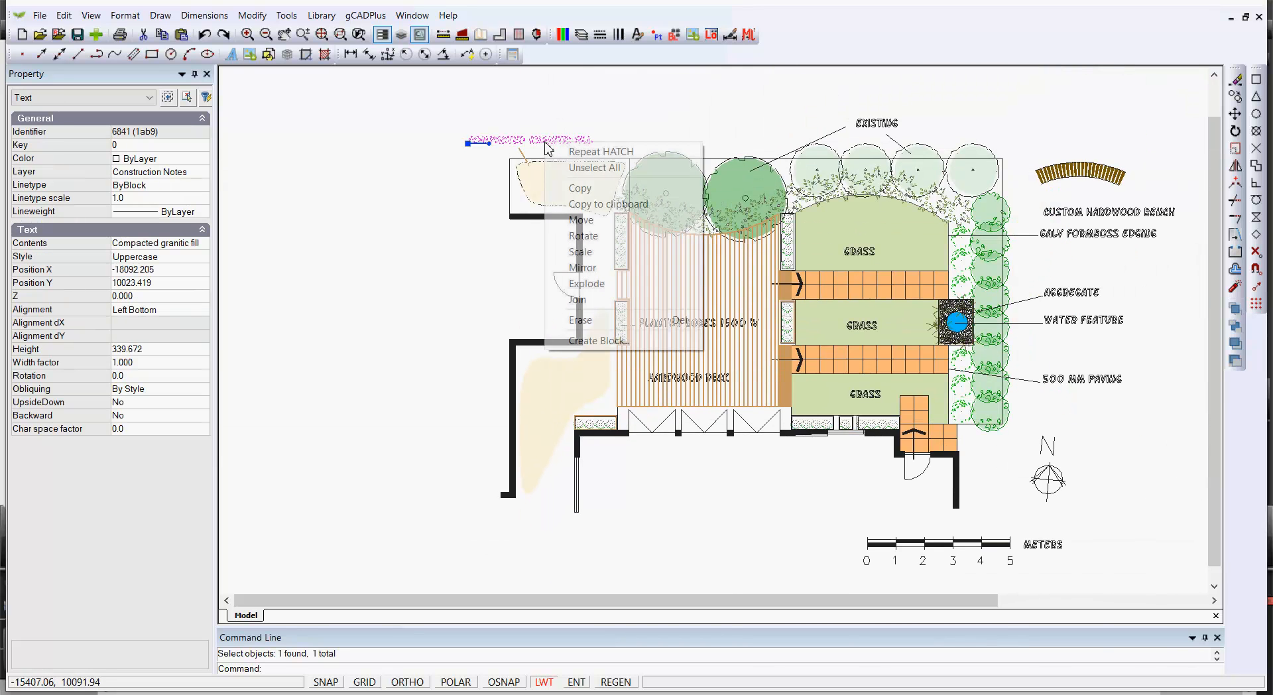
pyautogui.click(579, 189)
pyautogui.click(468, 143)
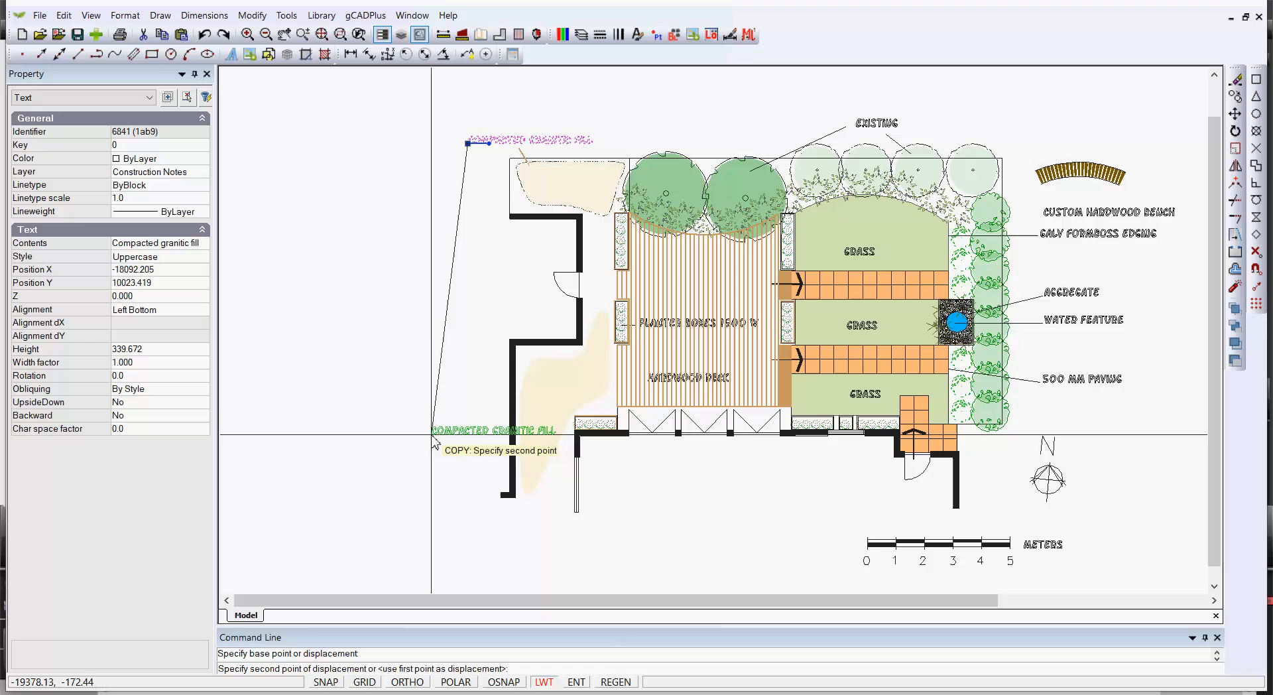
pyautogui.click(450, 401)
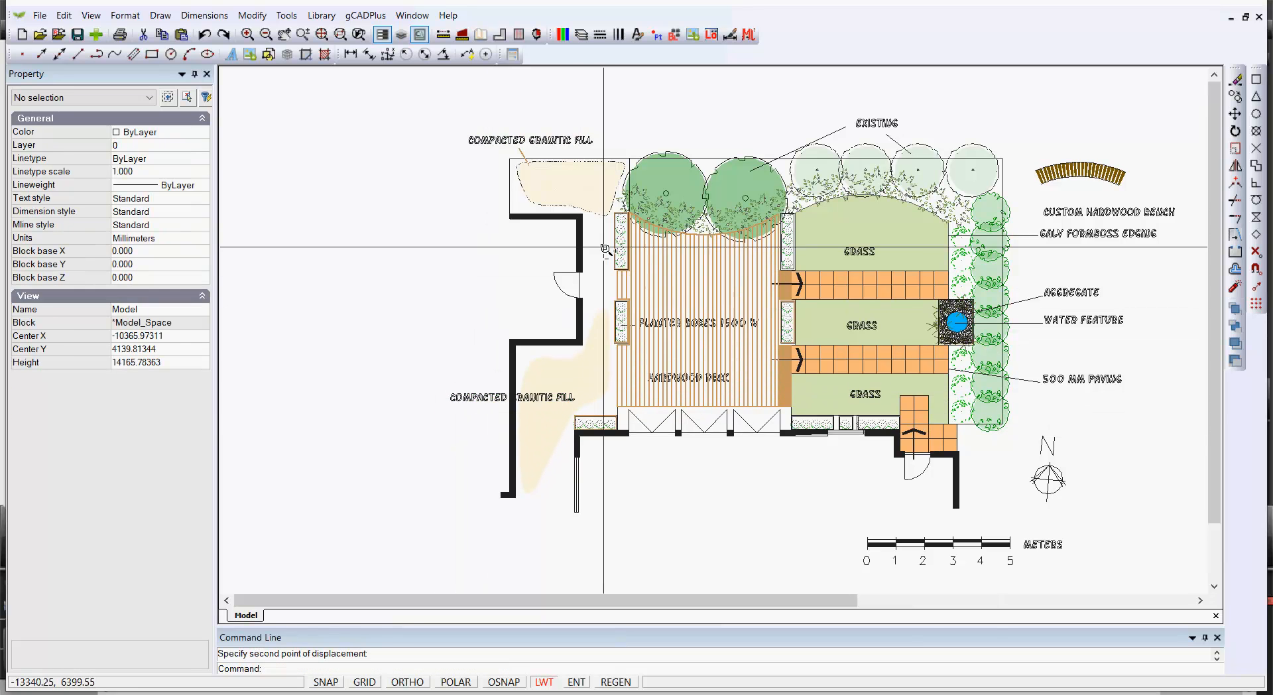
pyautogui.scroll(1, 603, 247)
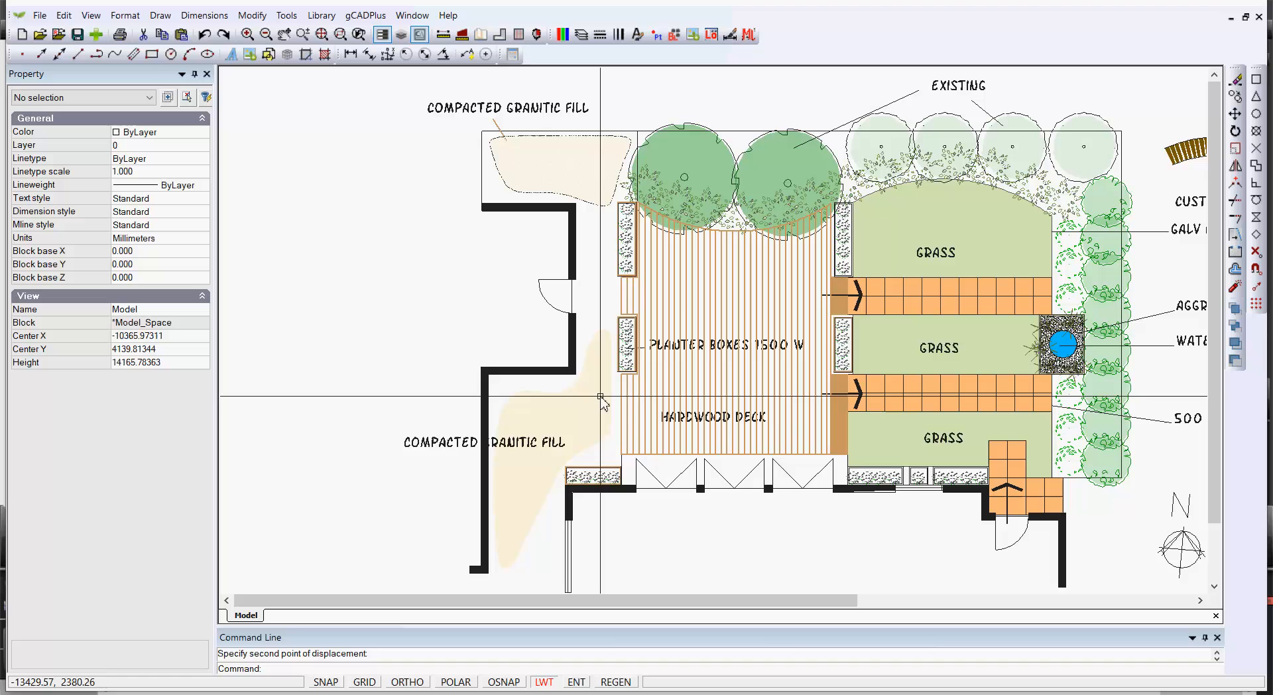
pyautogui.click(598, 446)
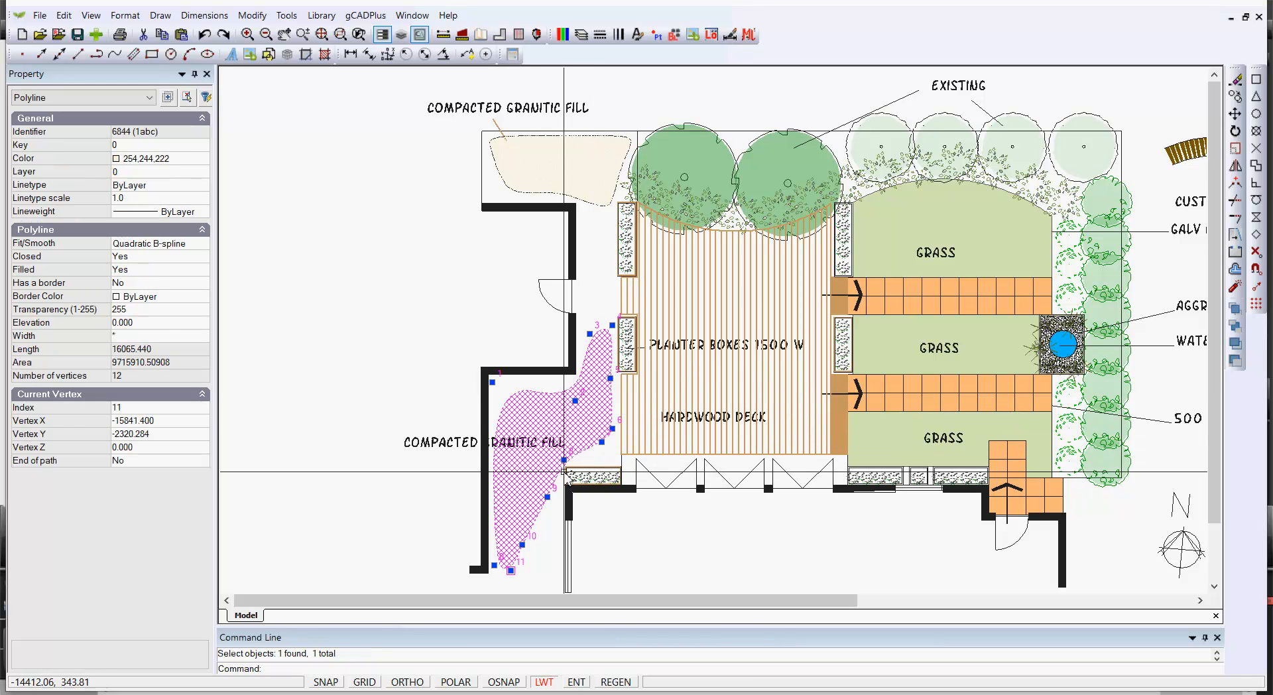
# Reshape the filled path outline by moving its lower vertices near the wall and house corner
pyautogui.click(564, 459)
pyautogui.click(560, 564)
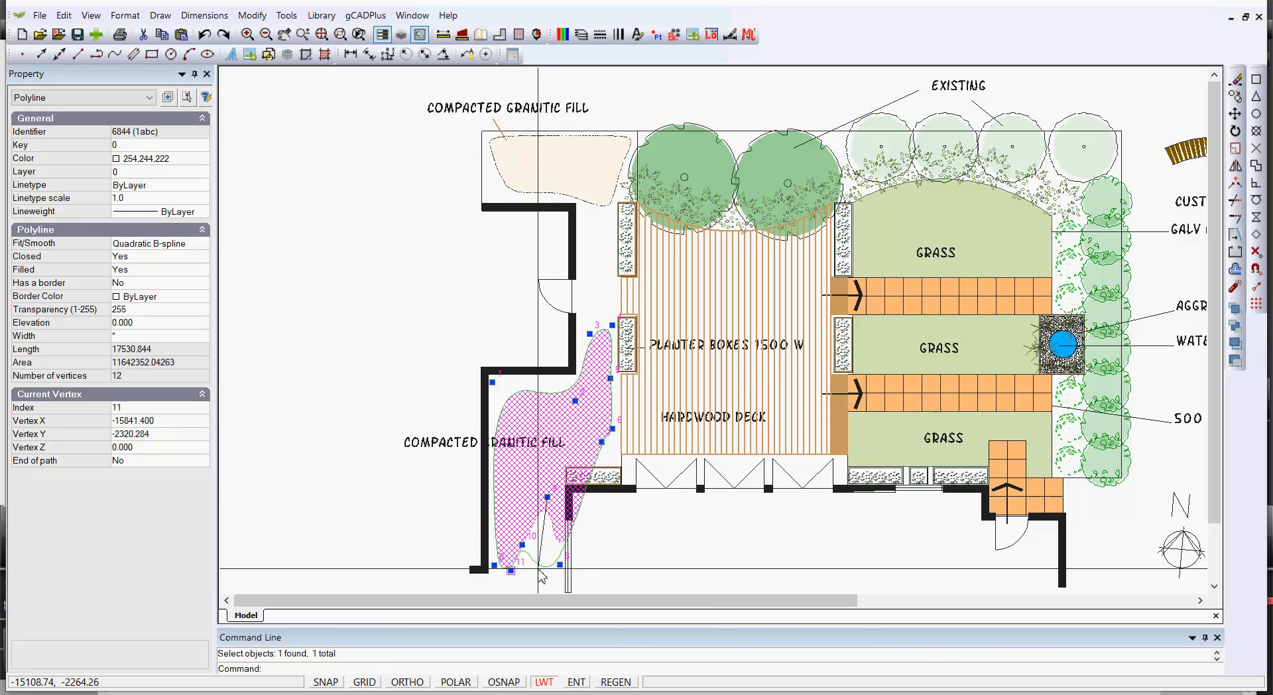
pyautogui.click(537, 568)
pyautogui.click(522, 544)
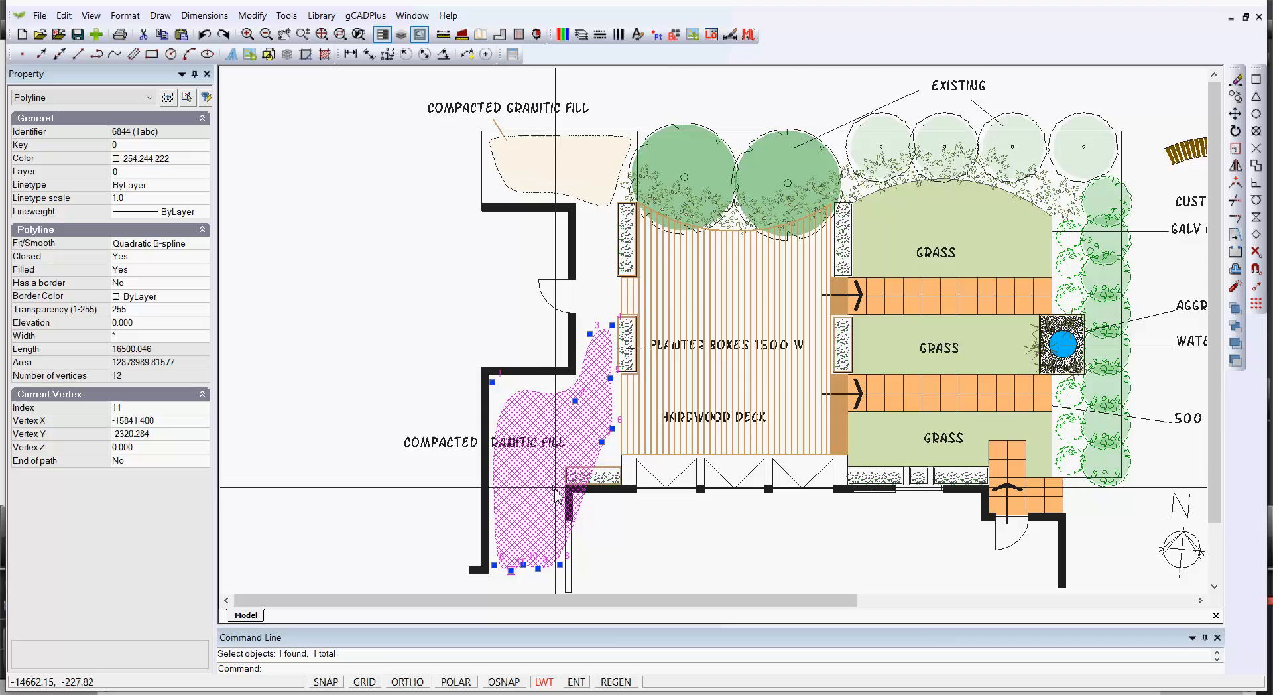
# Insert two new vertices on the path outline beside the corner of the lower planter box
pyautogui.scroll(3, 556, 462)
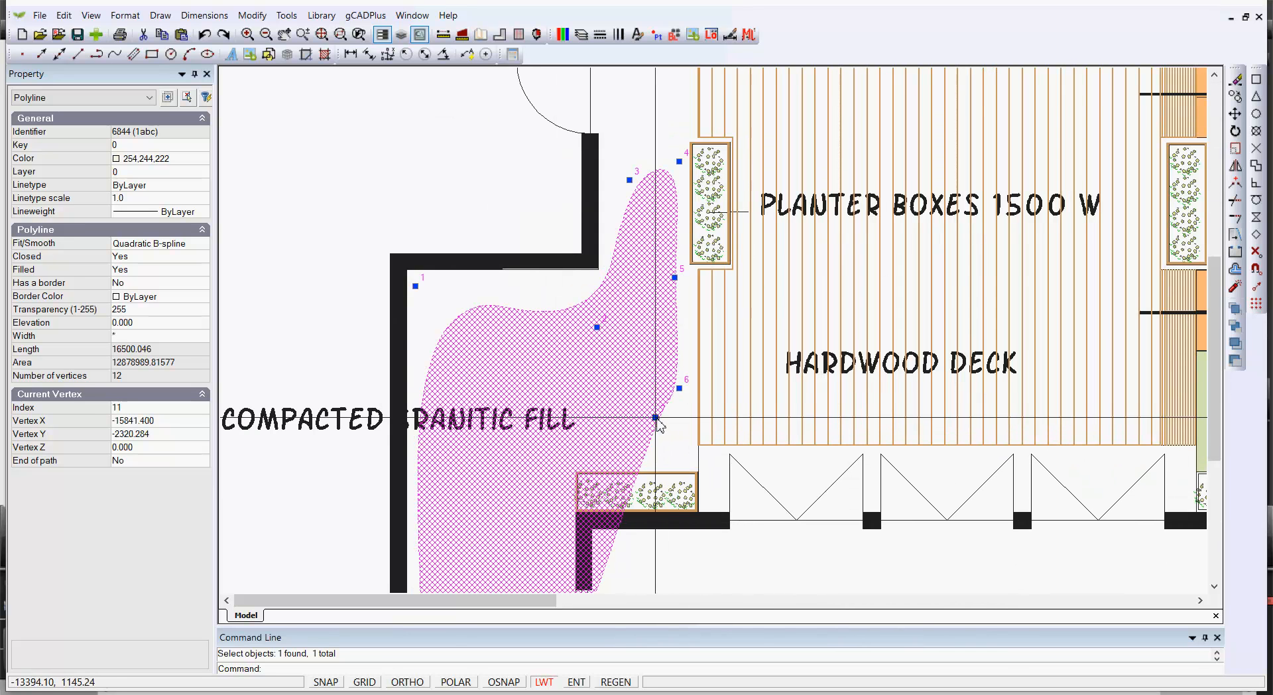
pyautogui.rightClick(664, 426)
pyautogui.click(708, 448)
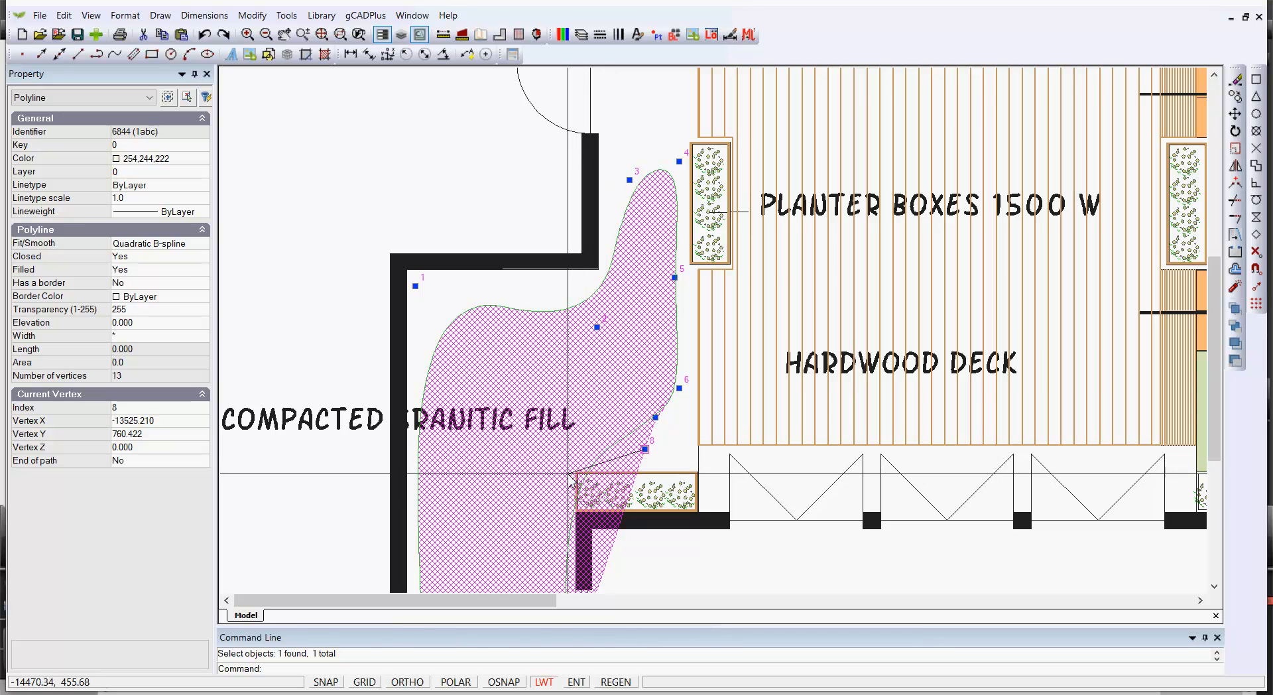
pyautogui.click(570, 468)
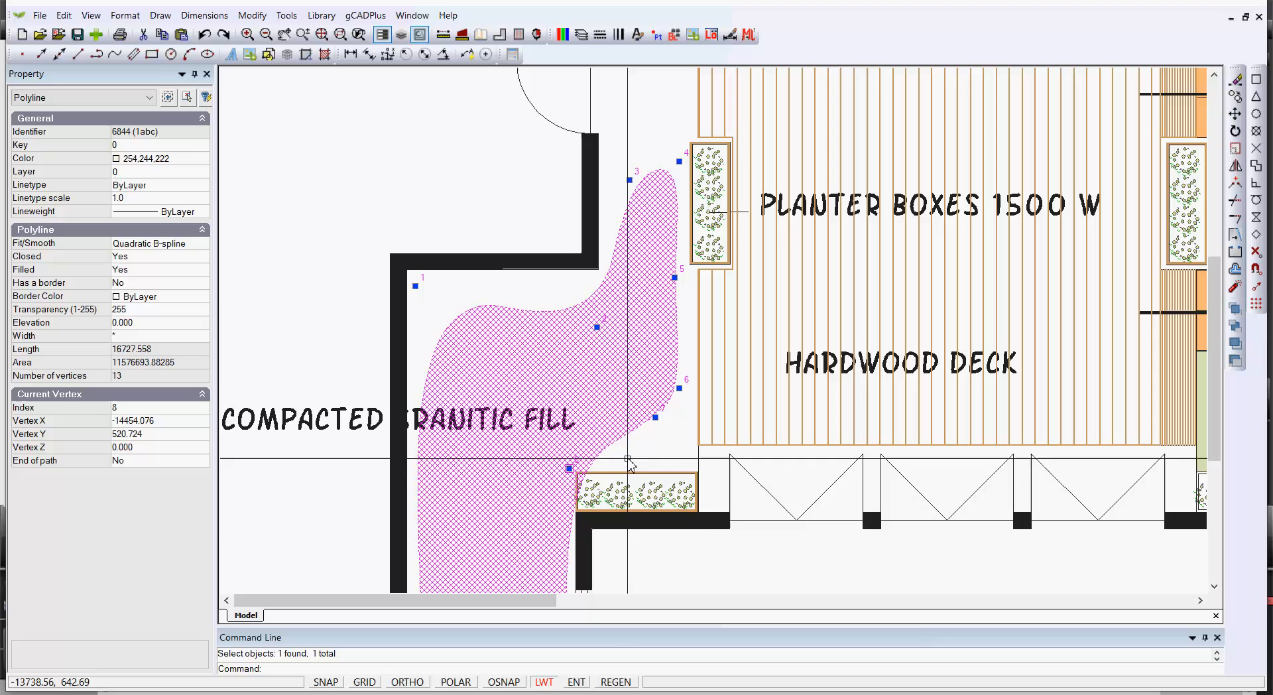
pyautogui.rightClick(569, 469)
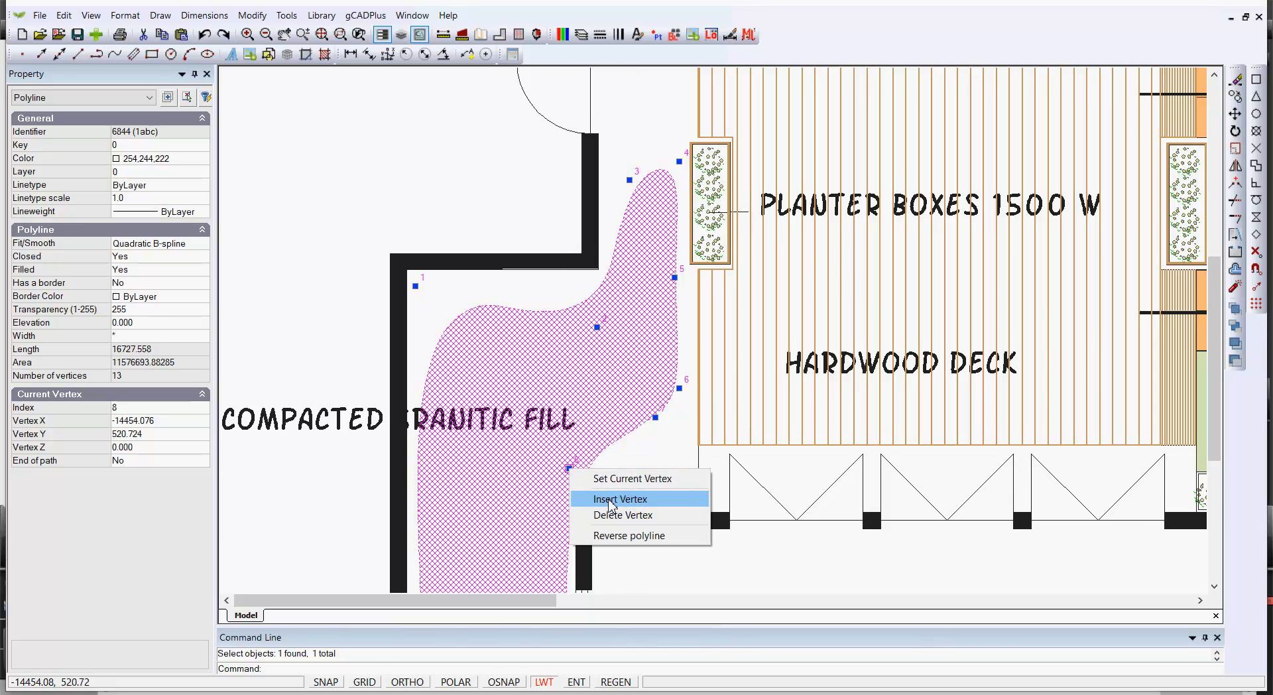
pyautogui.click(611, 496)
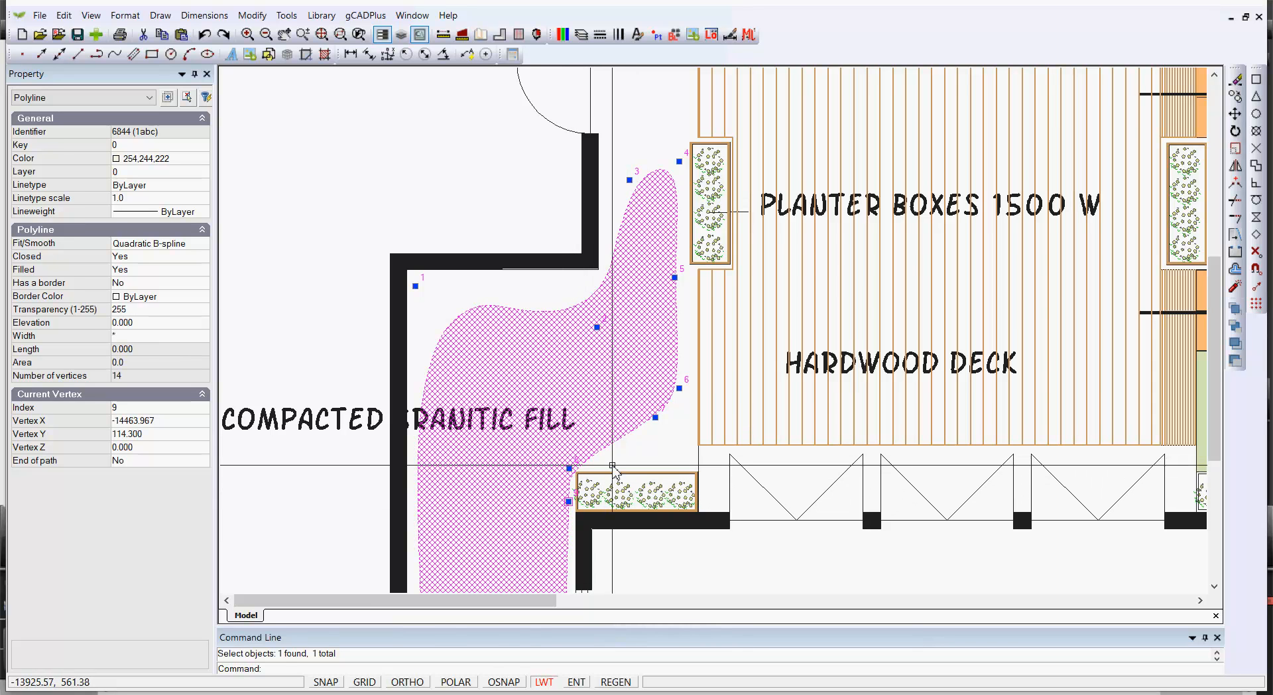
pyautogui.press('Escape')
# Move a vertex of the path outline so its edge meets the planter box corner
pyautogui.scroll(-6, 642, 459)
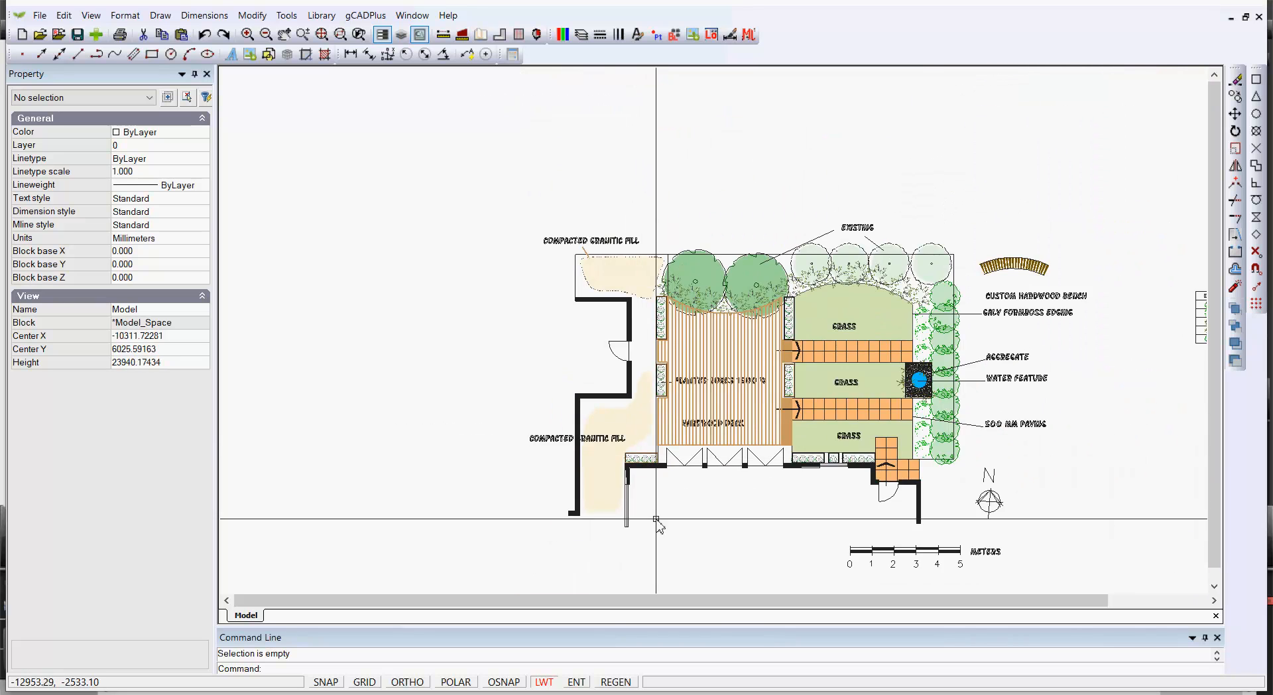
pyautogui.moveTo(654, 488); pyautogui.dragTo(652, 434, button='middle')
pyautogui.scroll(2, 652, 433)
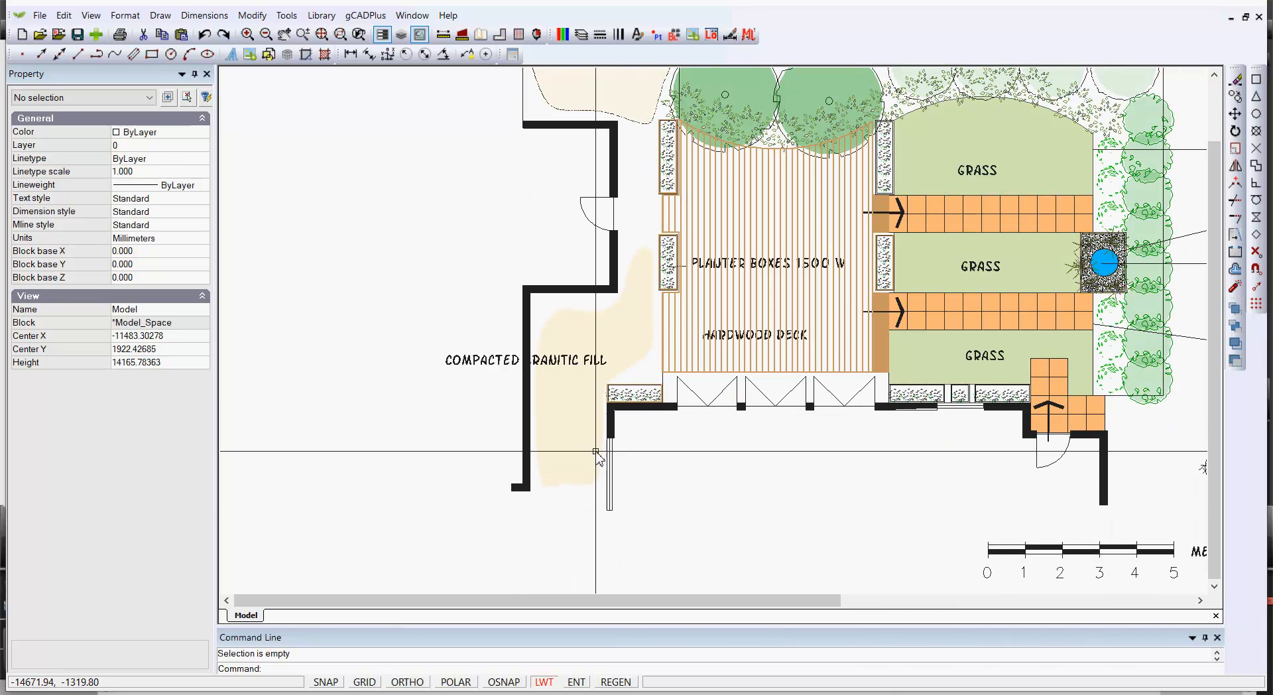
pyautogui.click(589, 416)
pyautogui.scroll(3, 588, 416)
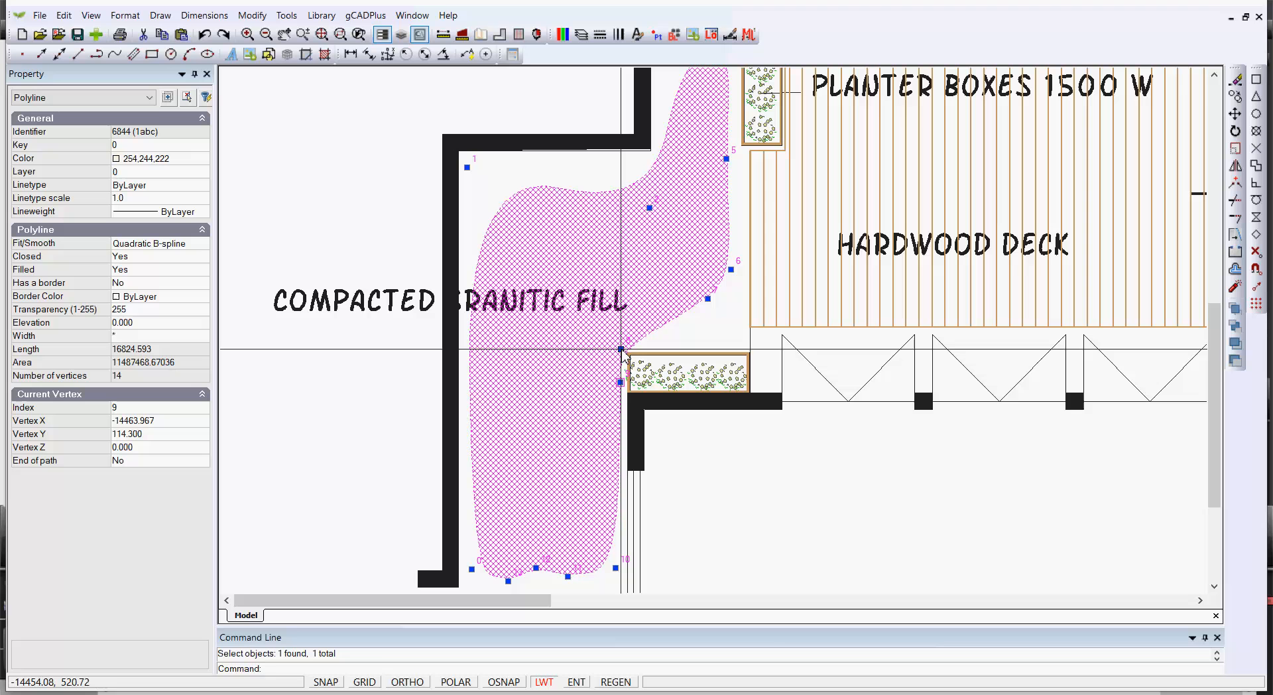
pyautogui.click(605, 338)
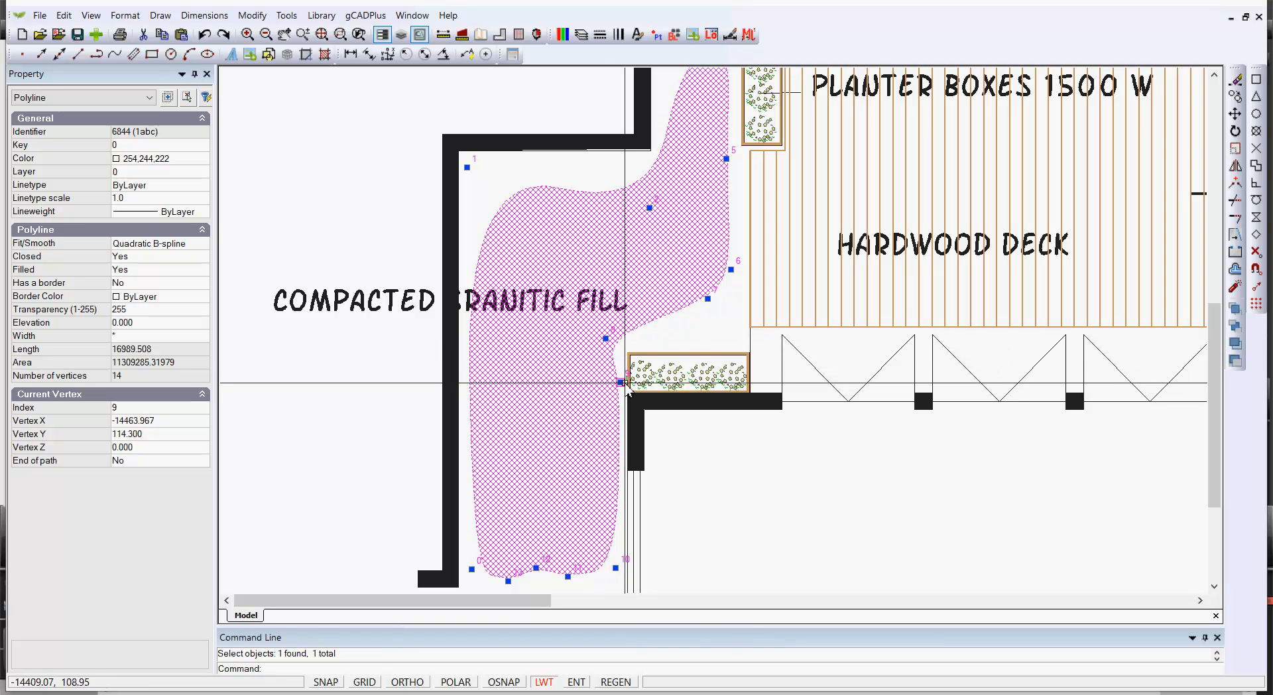
pyautogui.moveTo(620, 382); pyautogui.dragTo(608, 380)
pyautogui.press('Escape')
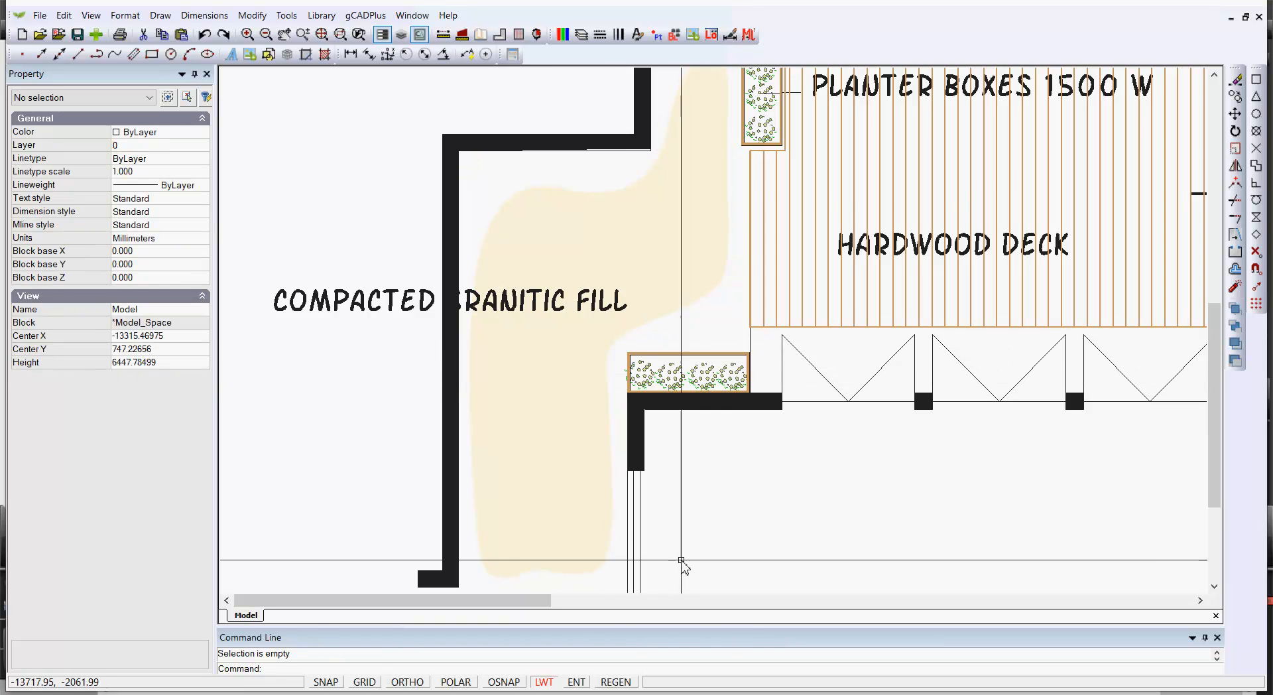
# Delete the old granitic fill hatch inside the upper-left outline
pyautogui.scroll(-3, 676, 560)
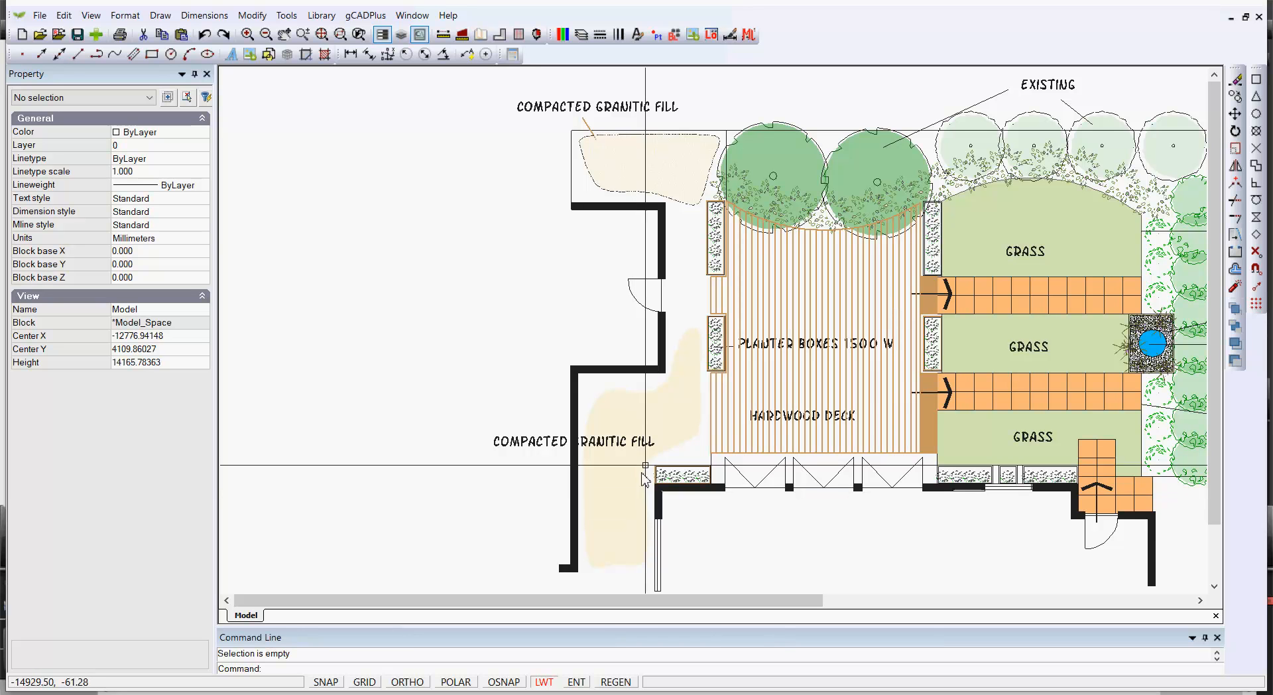
pyautogui.scroll(2, 652, 174)
pyautogui.scroll(-2, 653, 174)
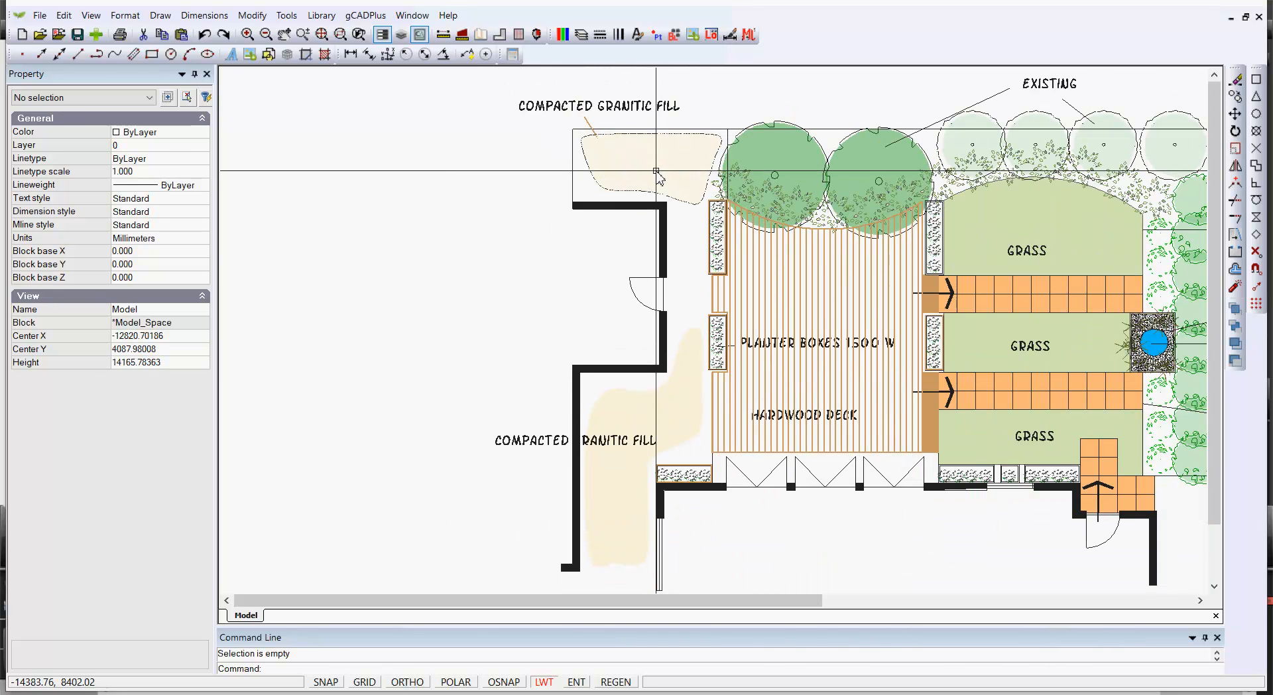
pyautogui.click(657, 171)
pyautogui.press('Delete')
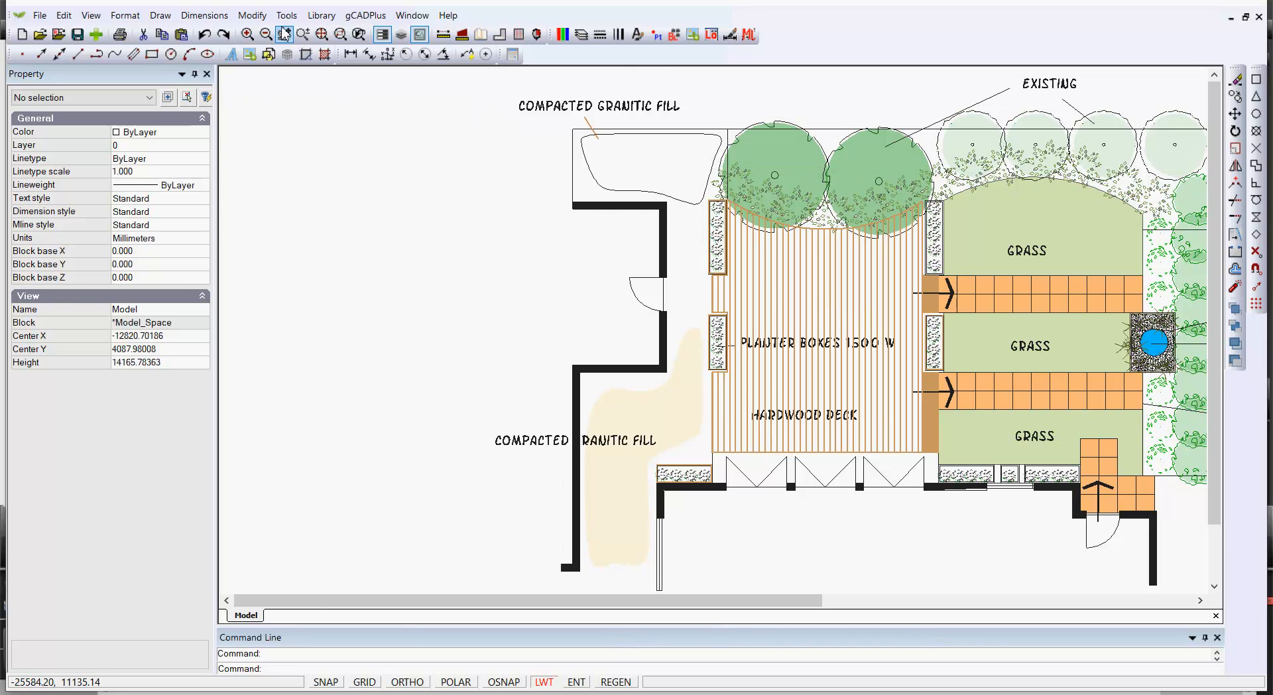
# Match the filled path's properties onto the upper-left granitic fill outline
pyautogui.click(252, 15)
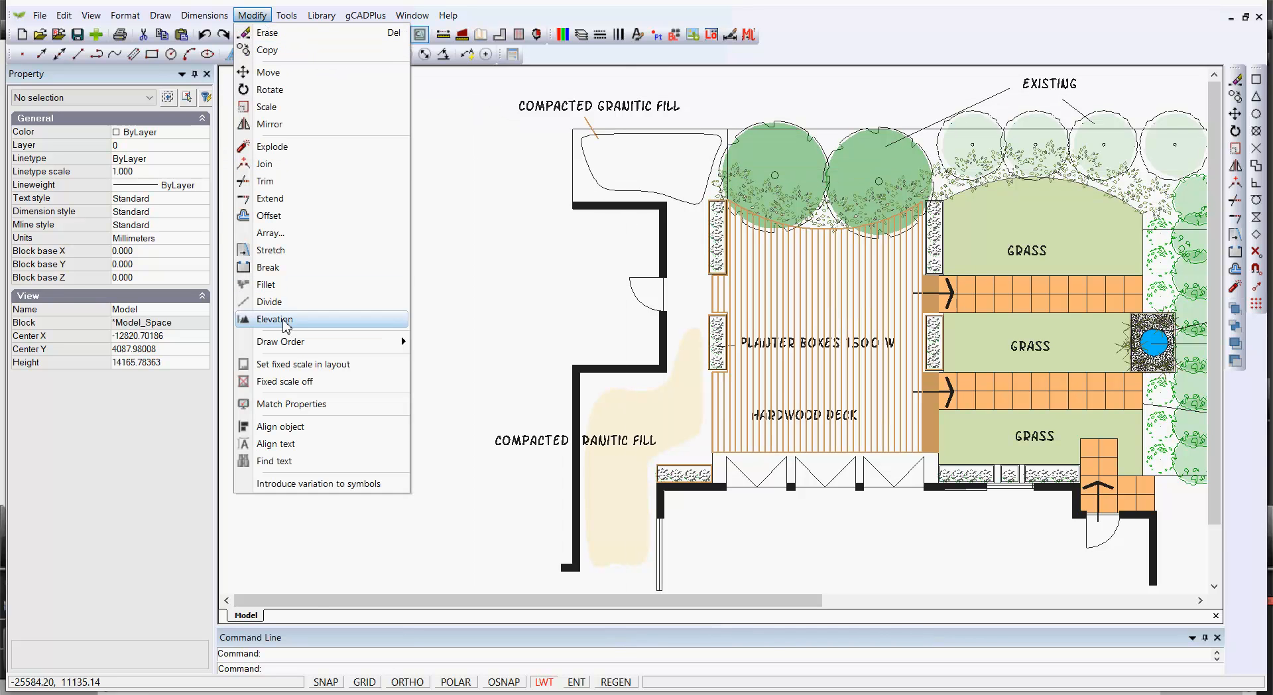
pyautogui.click(294, 403)
pyautogui.click(642, 396)
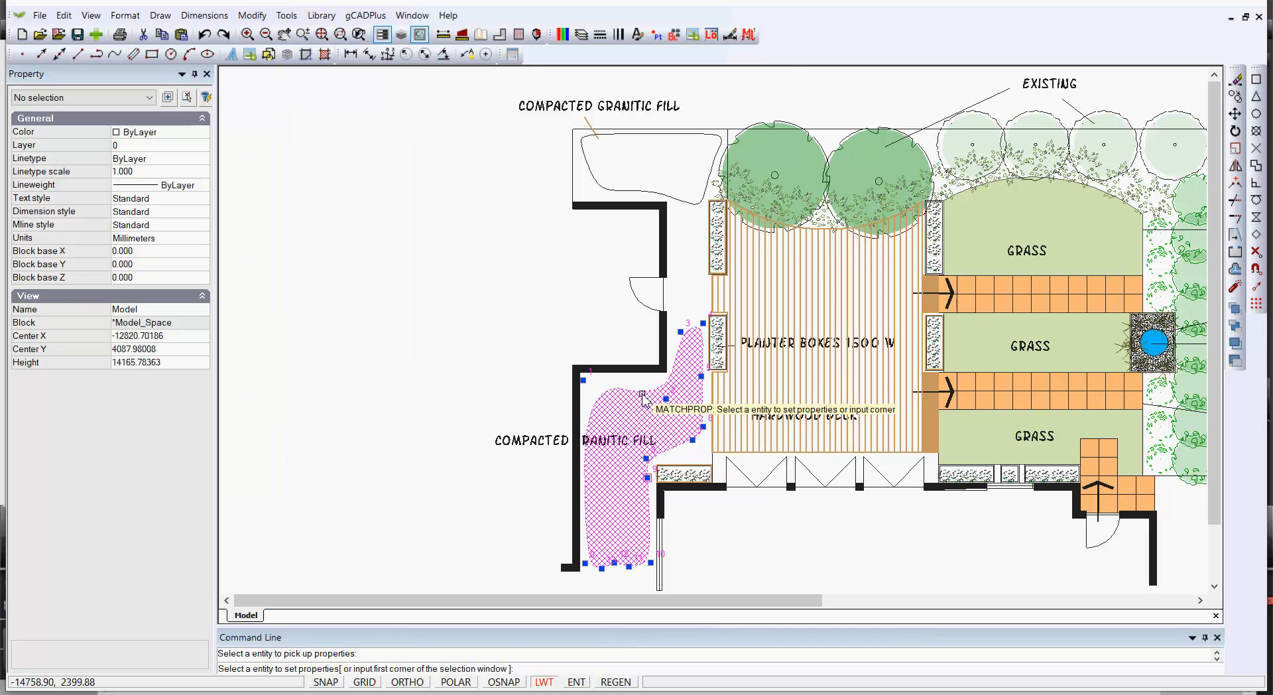
pyautogui.click(694, 188)
pyautogui.press('Return')
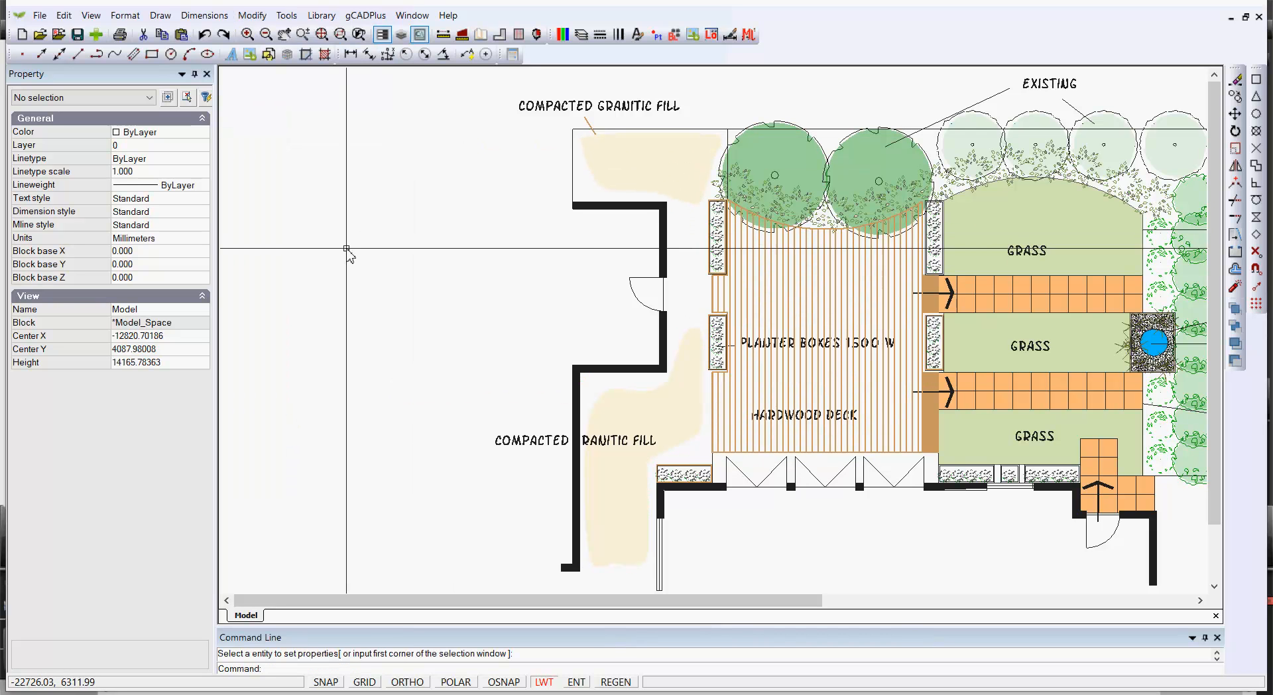
pyautogui.scroll(-2, 346, 248)
pyautogui.scroll(4, 713, 247)
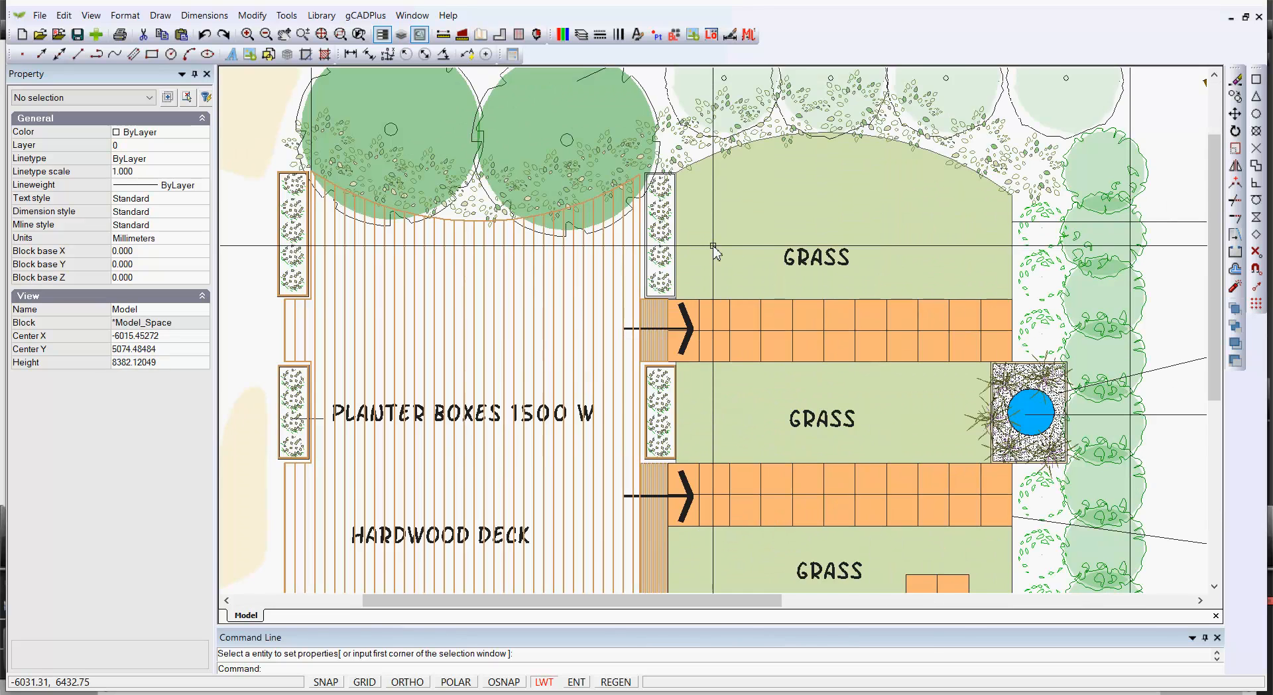
pyautogui.scroll(-1, 713, 246)
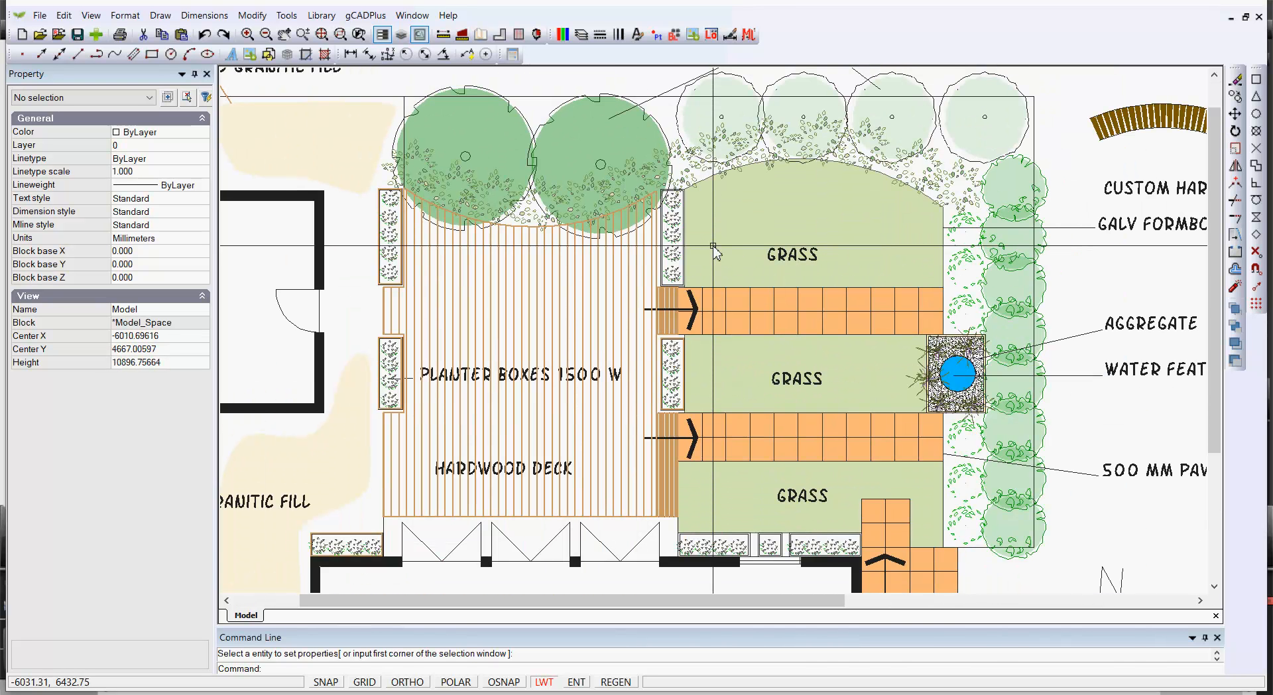